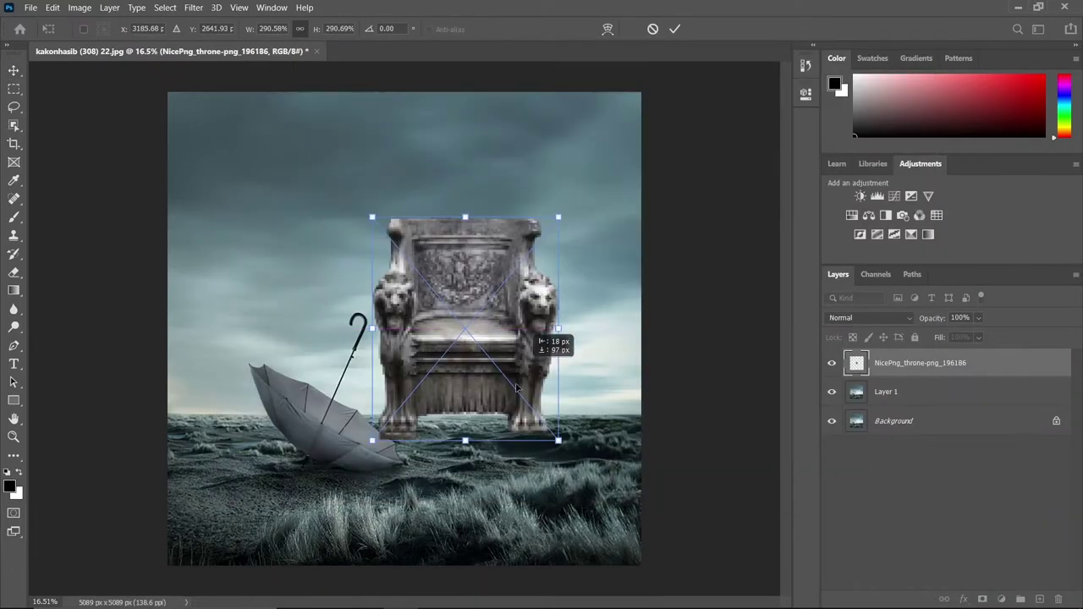
Commit the throne's placement on the field, then hide the throne layer
left_click_drag(464, 326, 406, 406)
key("Return")
left_click(832, 362)
left_click(904, 392)
Remove the umbrella from Layer 1 with an elliptical selection and Content-Aware Fill
left_click(13, 88)
right_click(12, 90)
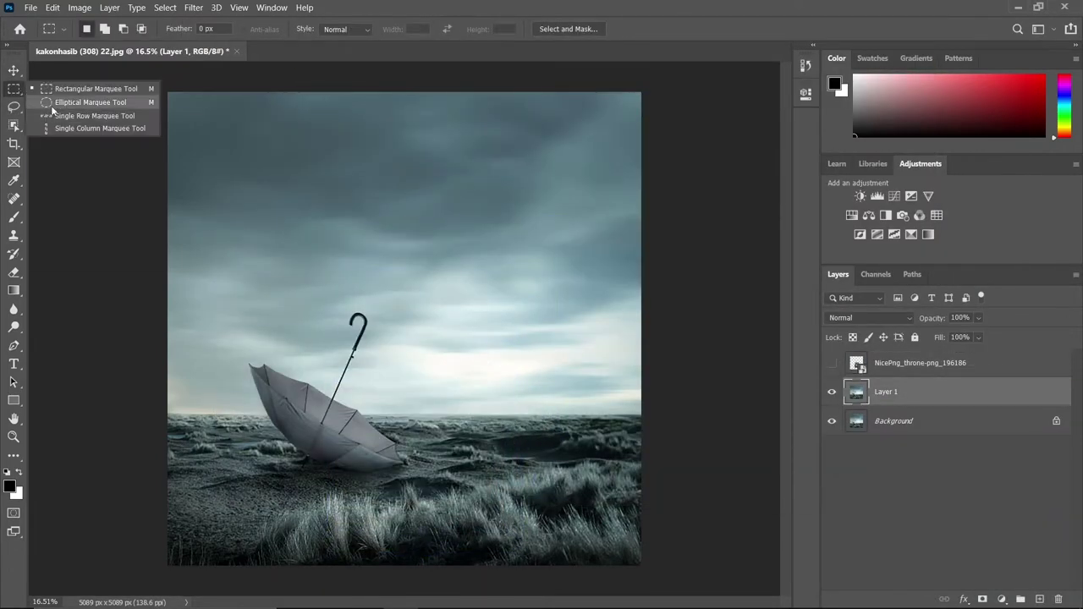
left_click(73, 102)
left_click_drag(212, 276, 440, 512)
left_click(52, 7)
left_click(85, 229)
key("Return")
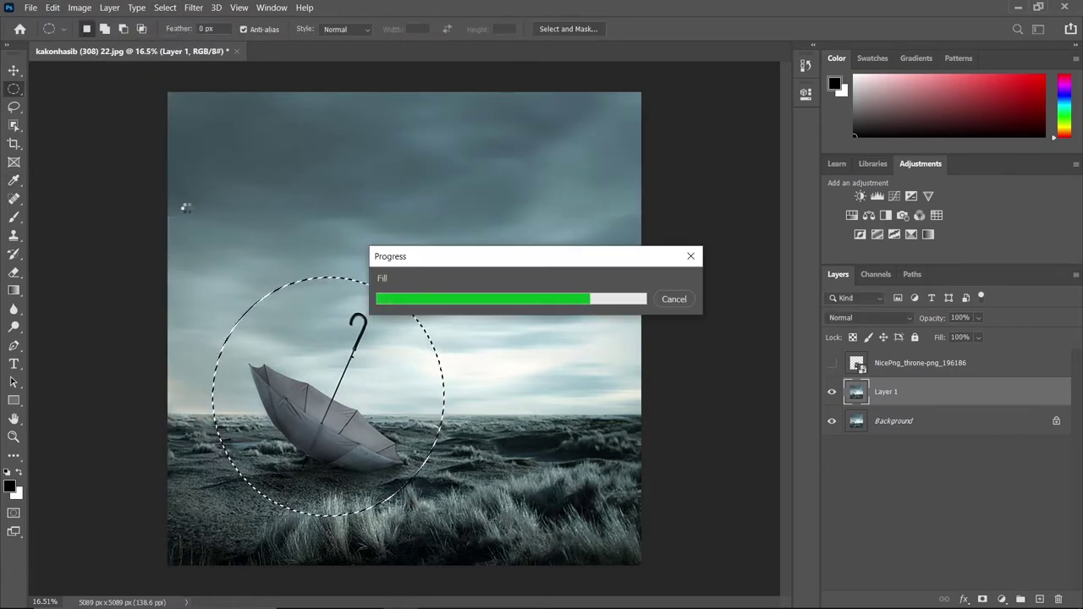
key("ctrl+d")
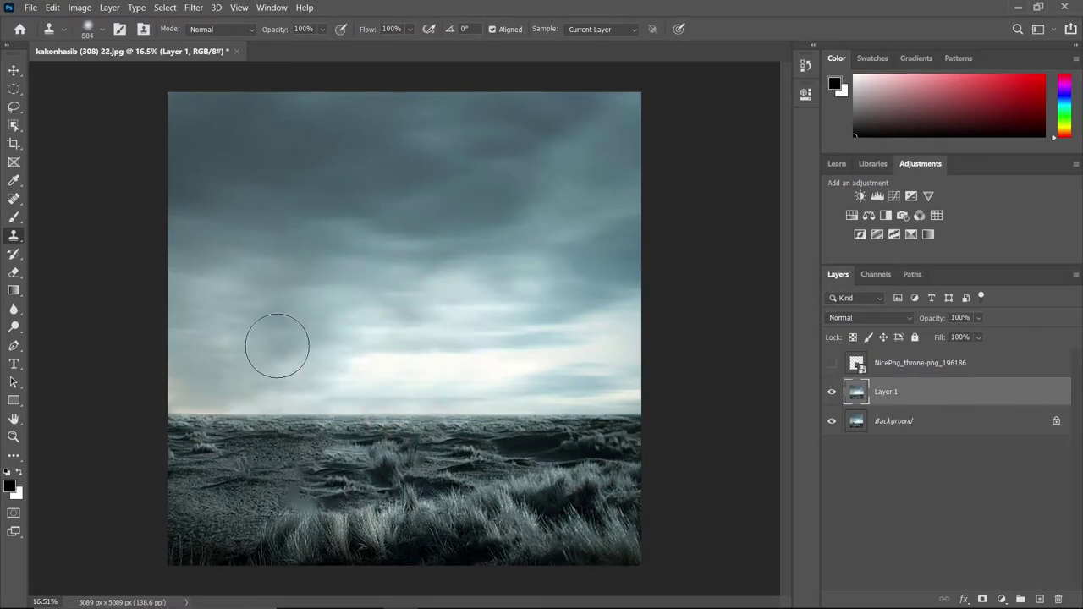
Clone-stamp clouds and grass over the leftover smudges in the sky and ground
left_click_drag(276, 345, 228, 373)
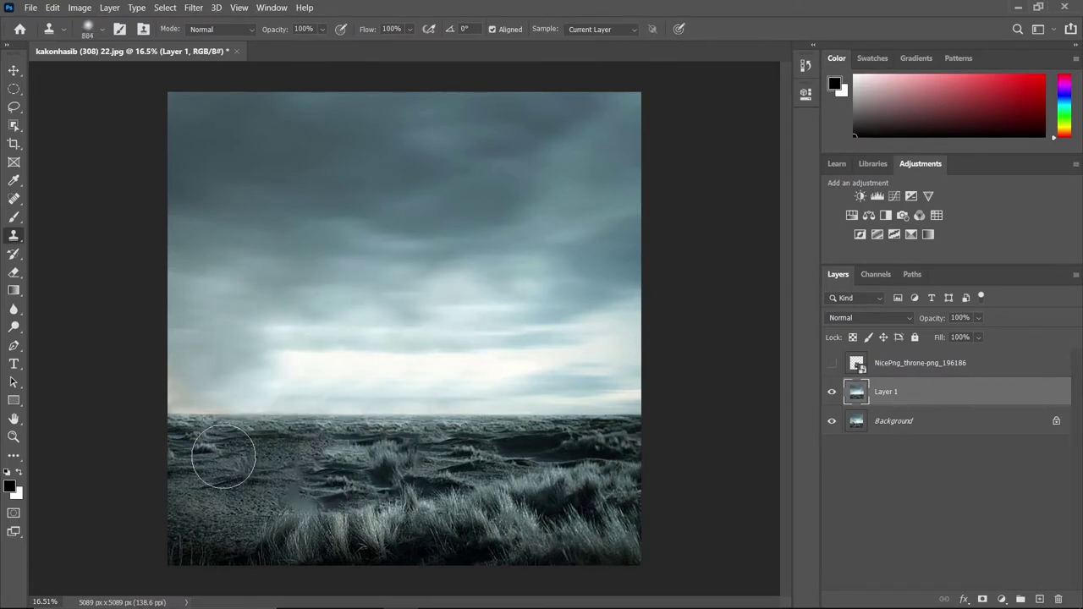
left_click_drag(224, 457, 364, 461)
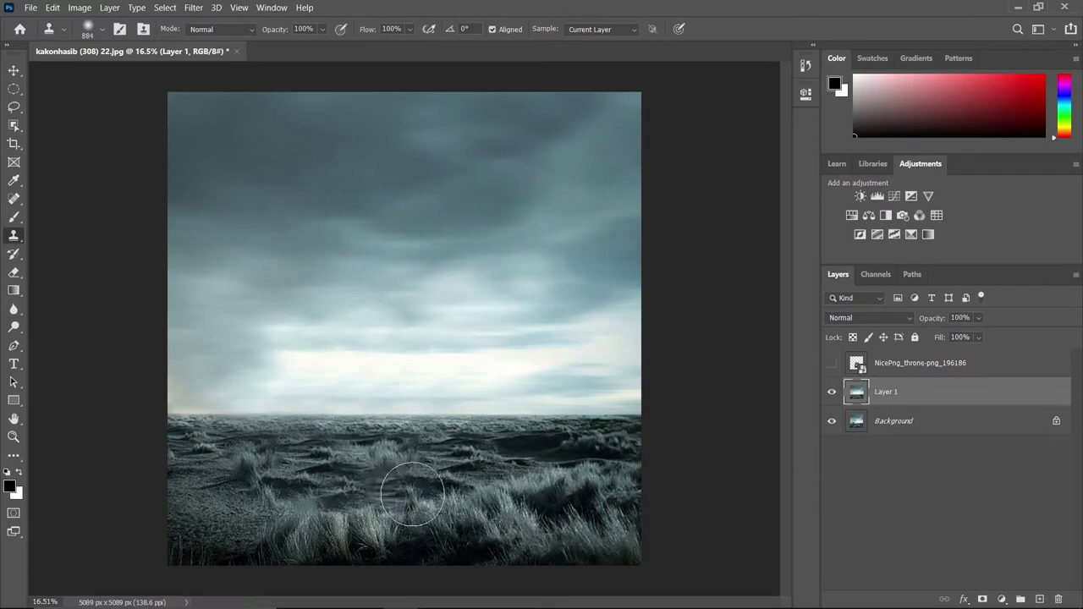
left_click_drag(412, 494, 592, 474)
left_click_drag(570, 541, 327, 555)
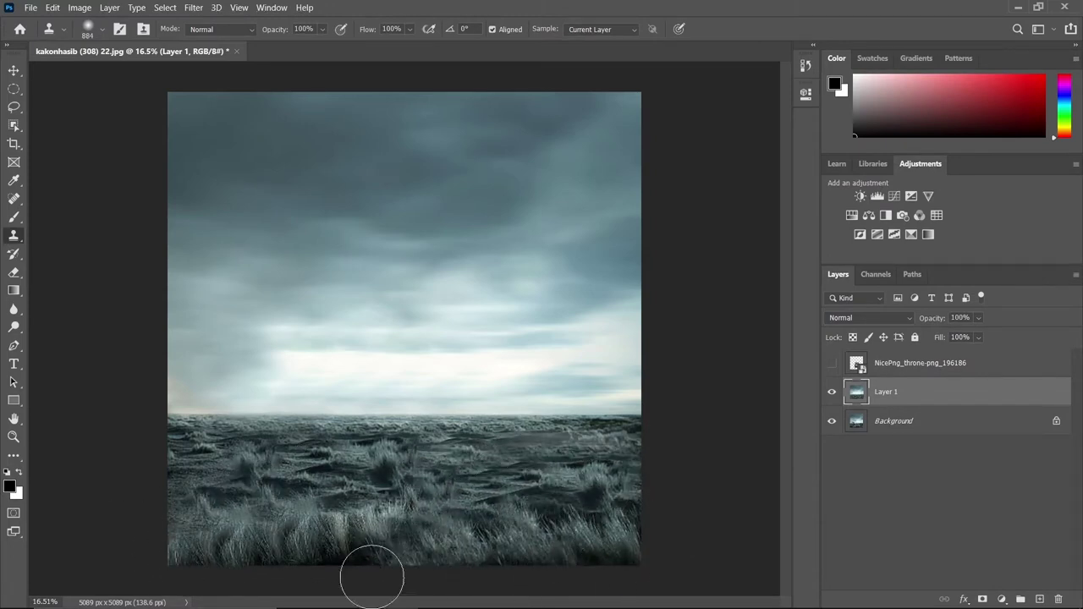
left_click_drag(525, 491, 314, 495)
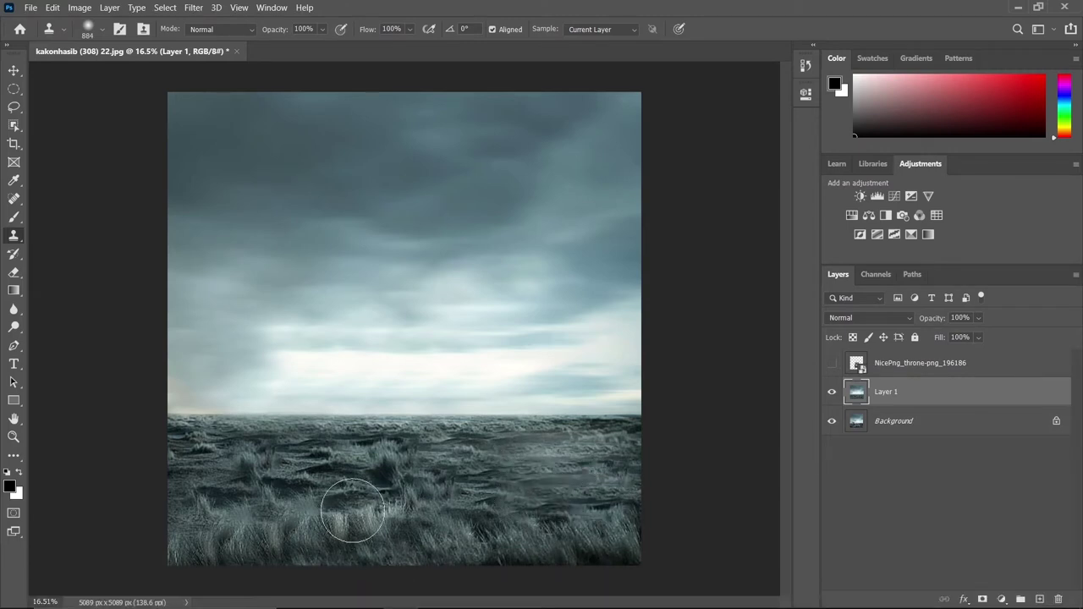
Show and select the throne layer, then choose a grass-blade brush tip
left_click(832, 363)
left_click(920, 363)
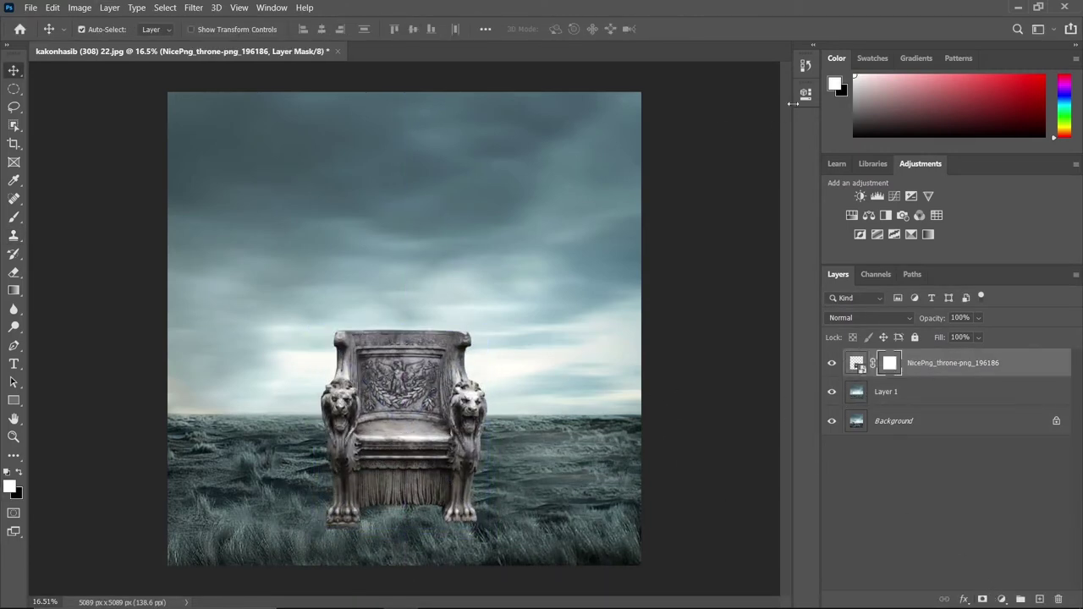
left_click(121, 29)
left_click(742, 174)
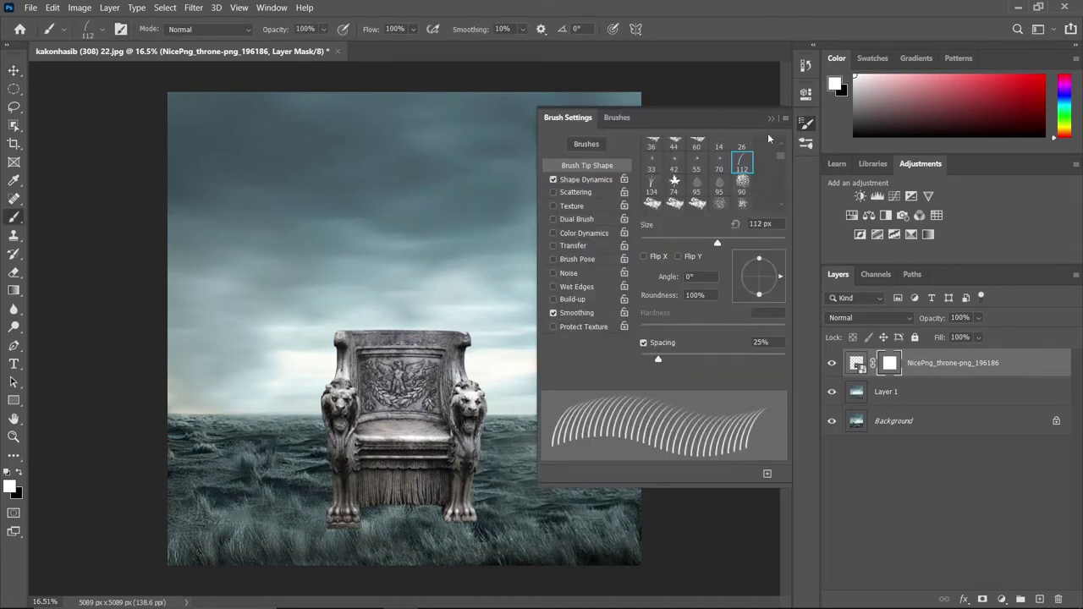
key("F5")
scroll(380, 534, "up", 3)
Paint black grass blades at 66% opacity along the throne's base
key("x")
scroll(380, 534, "up", 1)
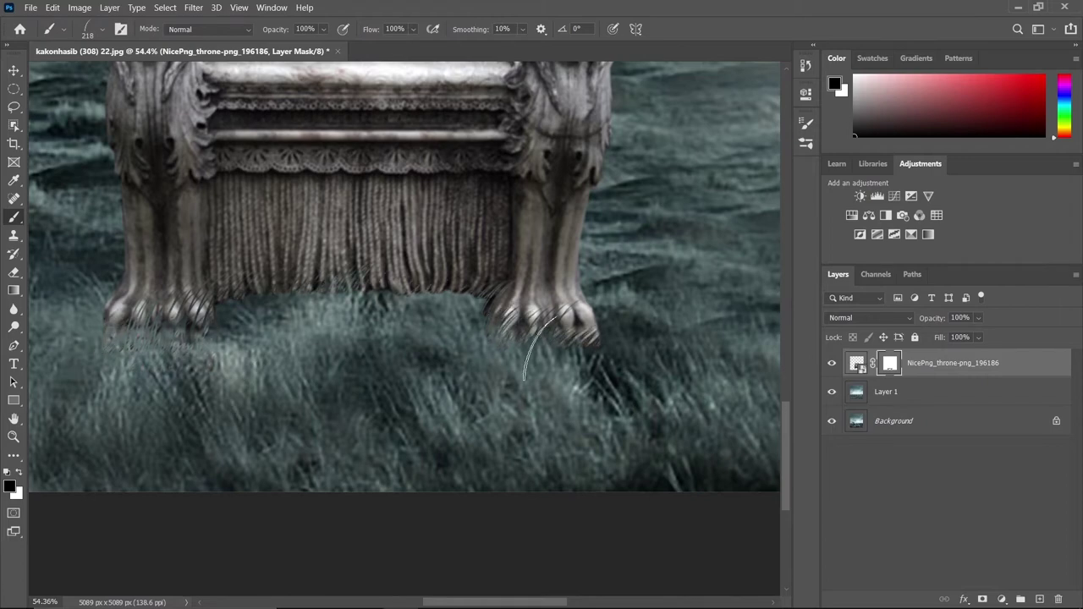
left_click(108, 31)
key("6")
key("6")
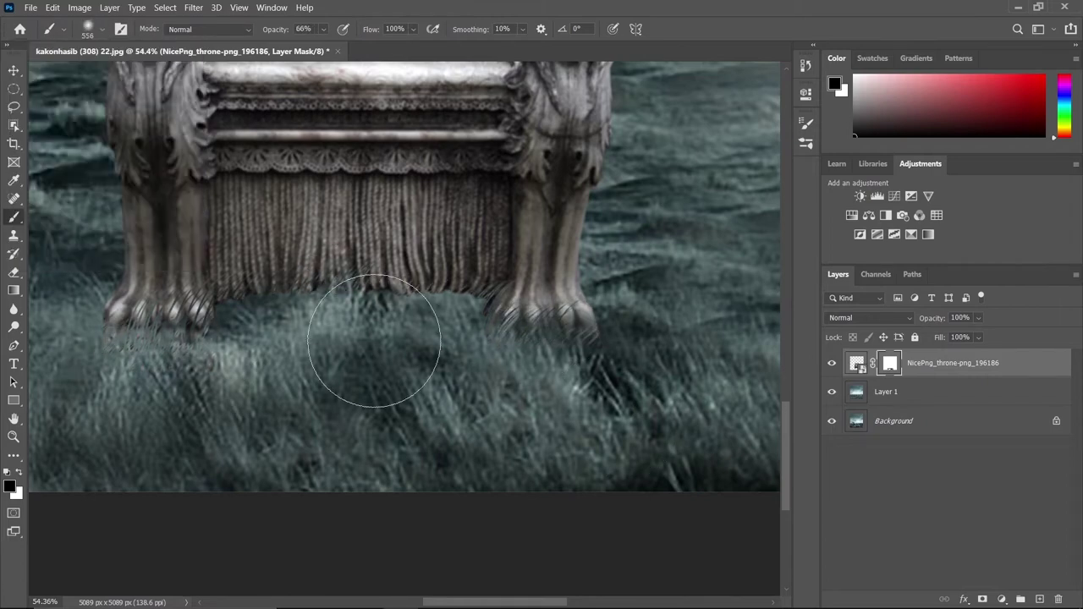
scroll(449, 380, "down", 1)
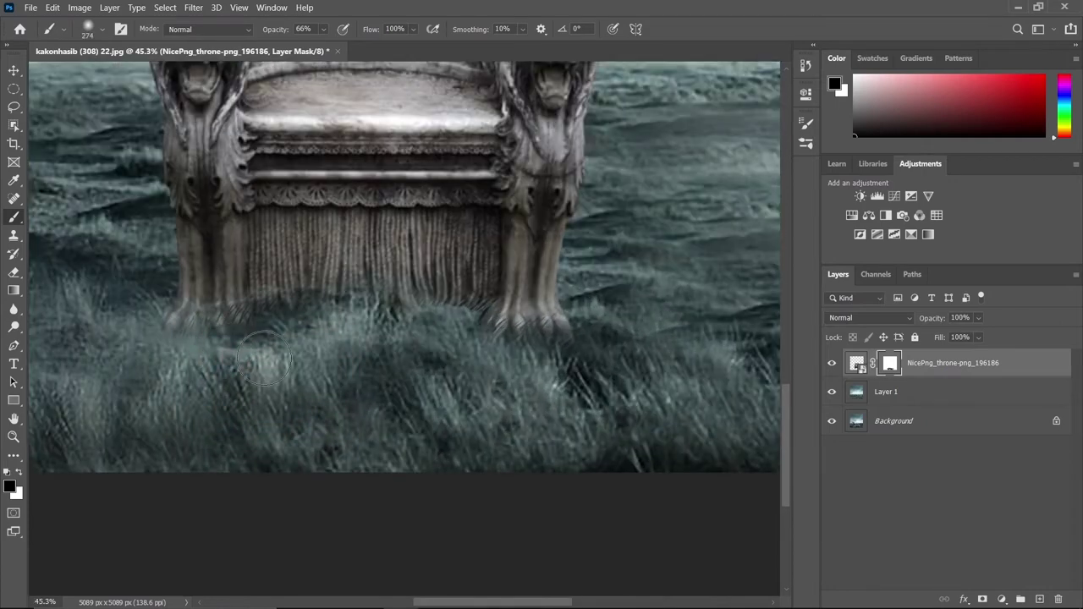
left_click(886, 392)
Darken the image with a Curves adjustment and invert its mask to hide the effect
left_click(894, 196)
left_click_drag(766, 170, 766, 259)
left_click(806, 94)
key("ctrl+i")
Flatten the brush into a thin ellipse and paint a soft shadow under the throne
right_click(353, 380)
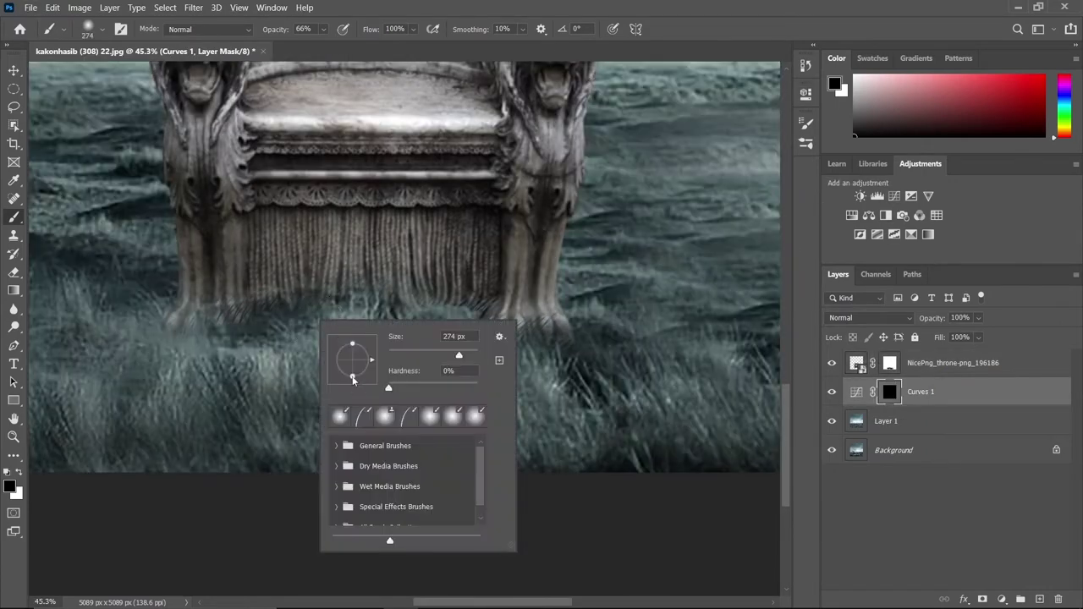
left_click_drag(353, 378, 353, 363)
key("Return")
mouse_move(274, 305)
left_mouse_down()
mouse_move(508, 317)
mouse_move(253, 287)
left_mouse_up()
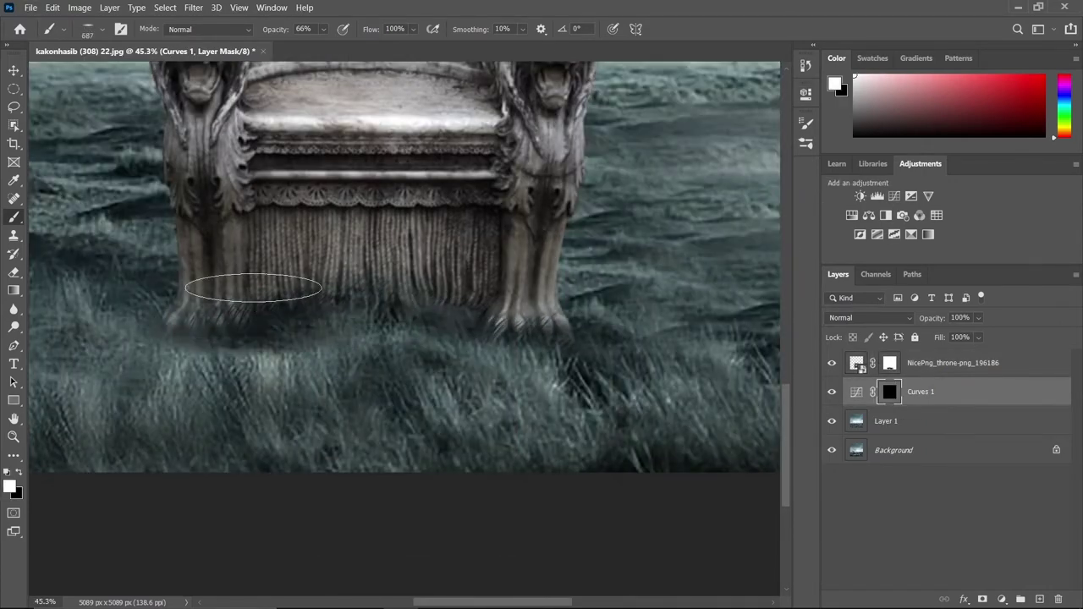
key("x")
mouse_move(375, 319)
left_mouse_down()
mouse_move(424, 386)
mouse_move(217, 455)
left_mouse_up()
scroll(331, 435, "down", 3)
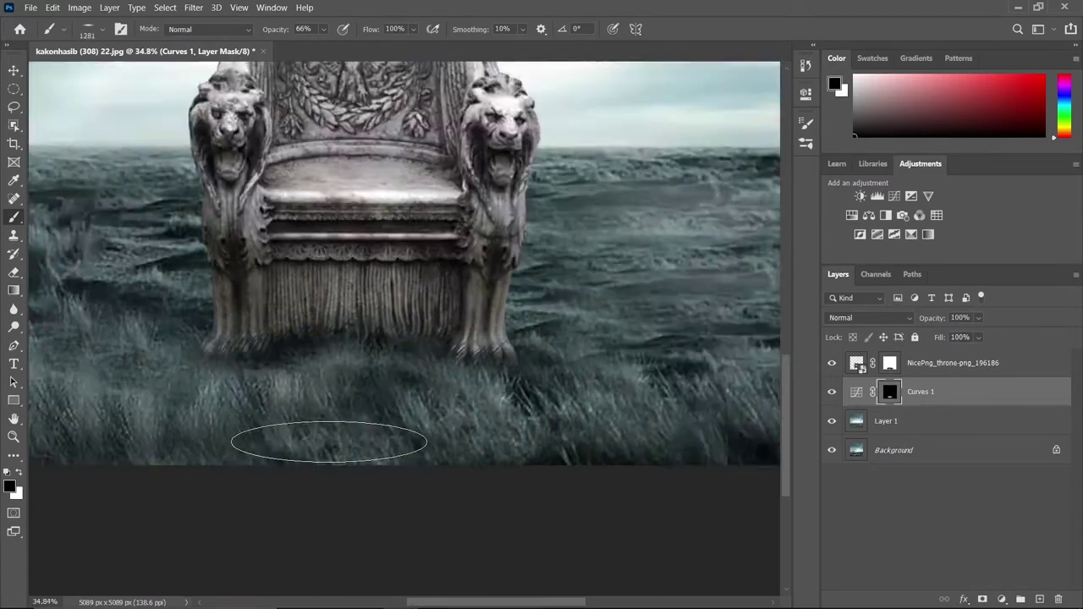
scroll(338, 508, "down", 3)
scroll(339, 508, "up", 2)
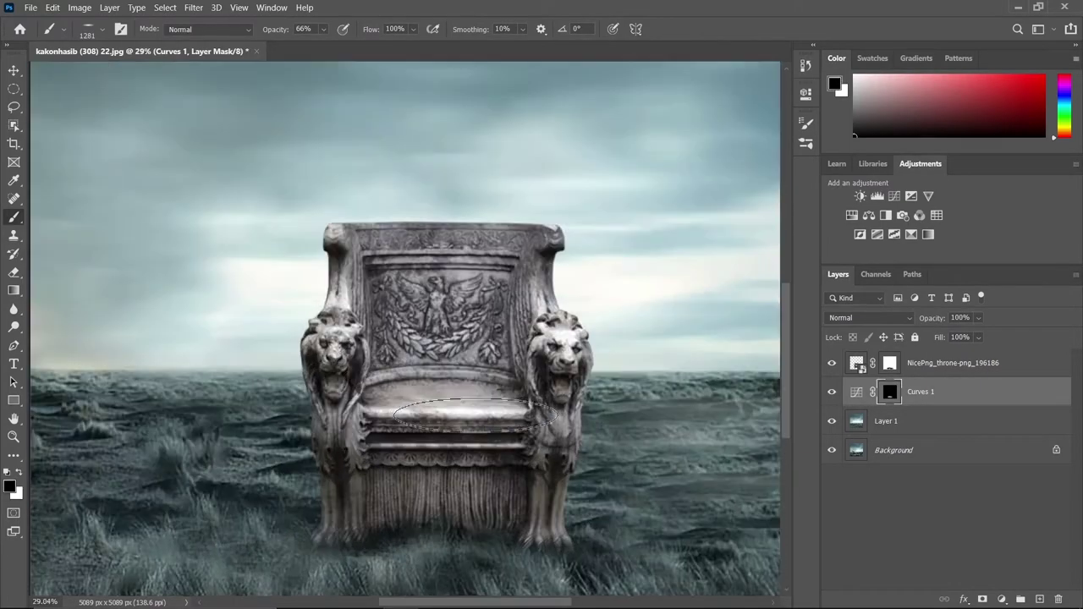
right_click(473, 351)
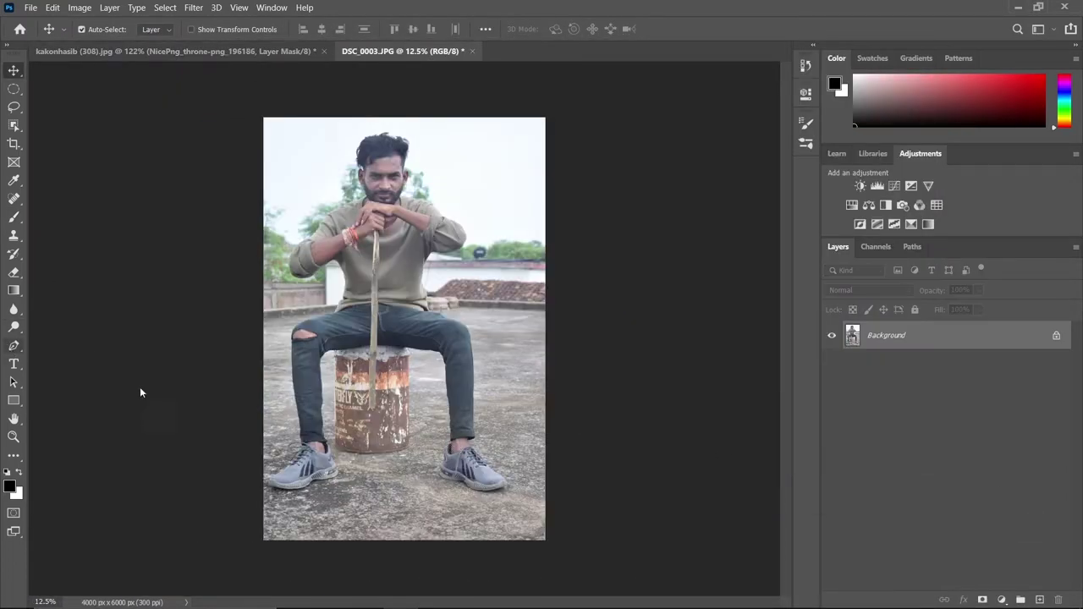
Trace the man's trousers and shoes with a Pen path in DSC_0003.JPG
key("p")
left_click(83, 341)
scroll(556, 568, "up", 3)
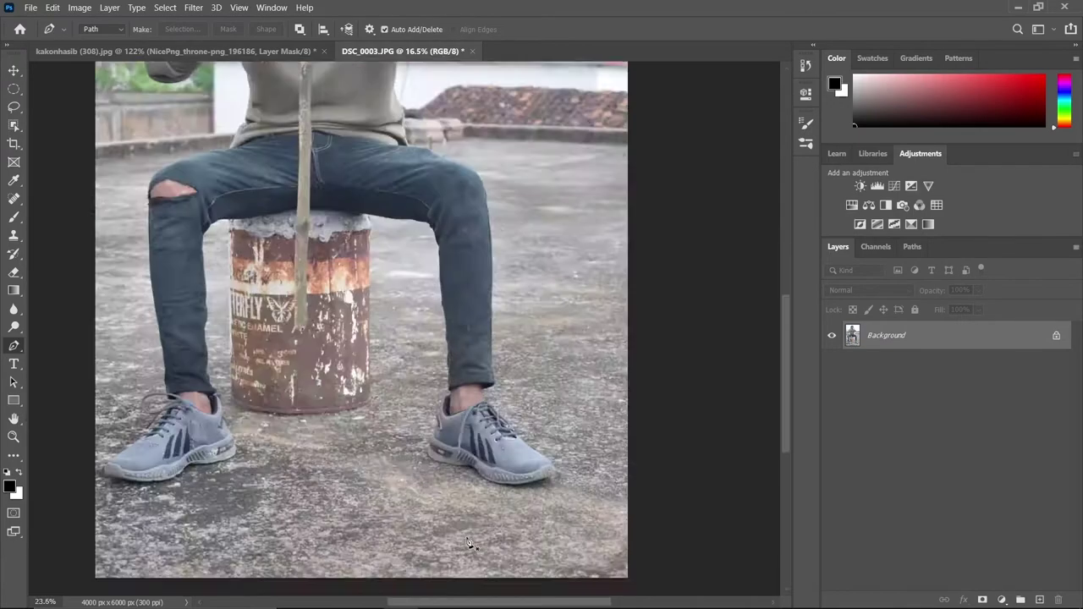
scroll(592, 407, "up", 4)
scroll(628, 250, "up", 3)
scroll(629, 249, "right", 5)
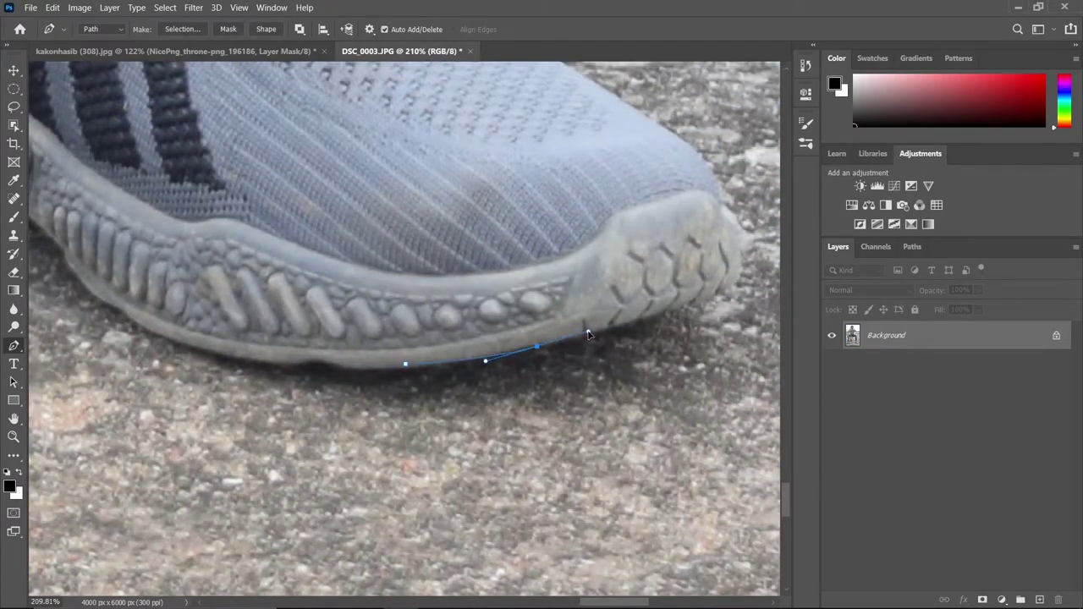
scroll(677, 292, "up", 5)
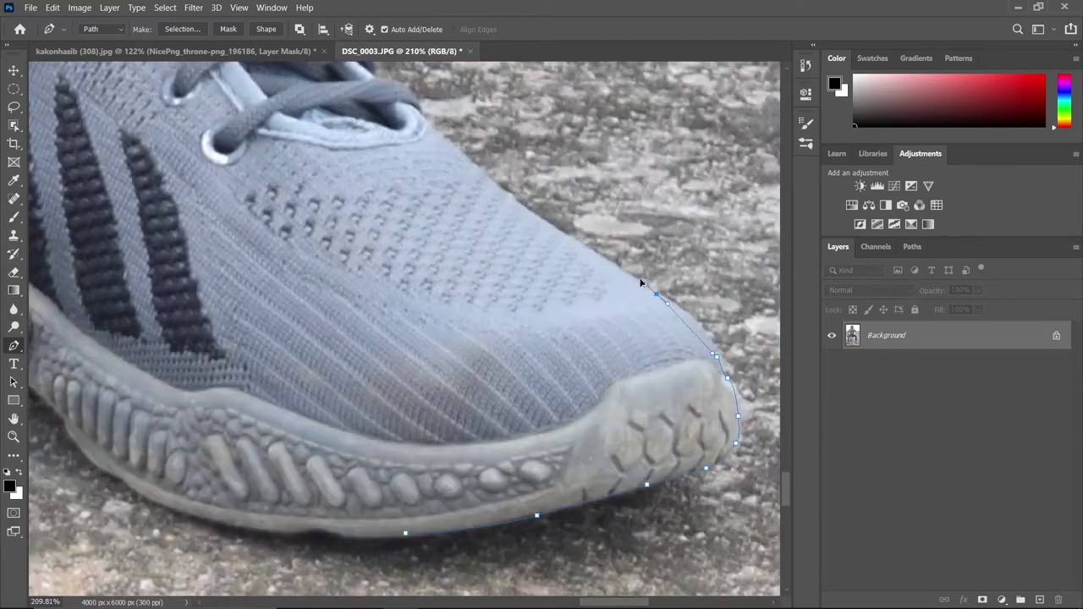
scroll(592, 270, "up", 5)
scroll(466, 246, "up", 5)
scroll(364, 212, "up", 4)
scroll(380, 203, "up", 5)
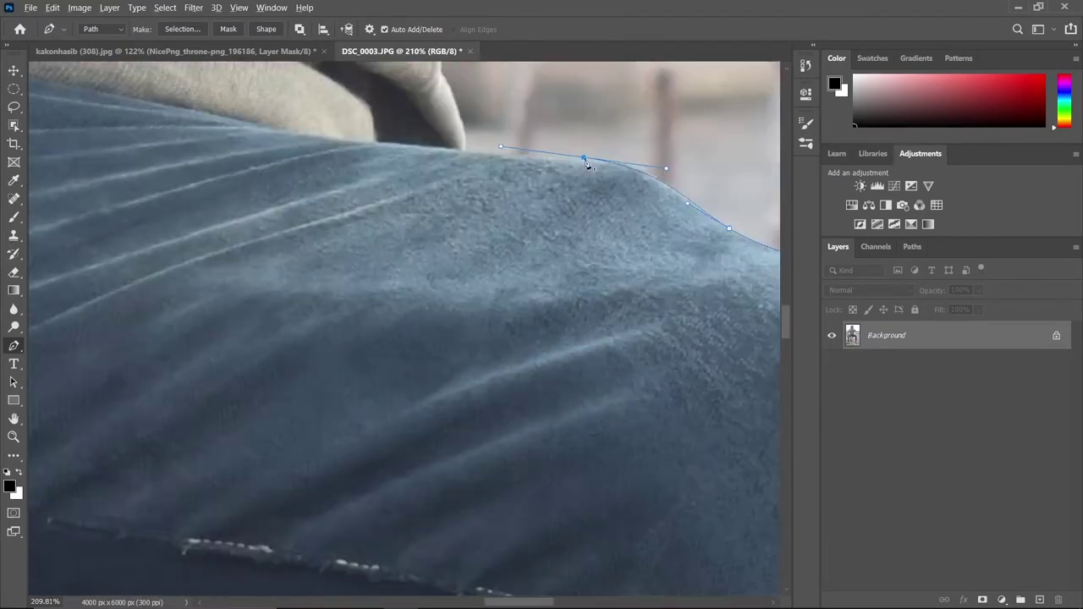
scroll(440, 216, "up", 5)
scroll(508, 233, "up", 5)
scroll(595, 256, "left", 3)
scroll(594, 256, "up", 5)
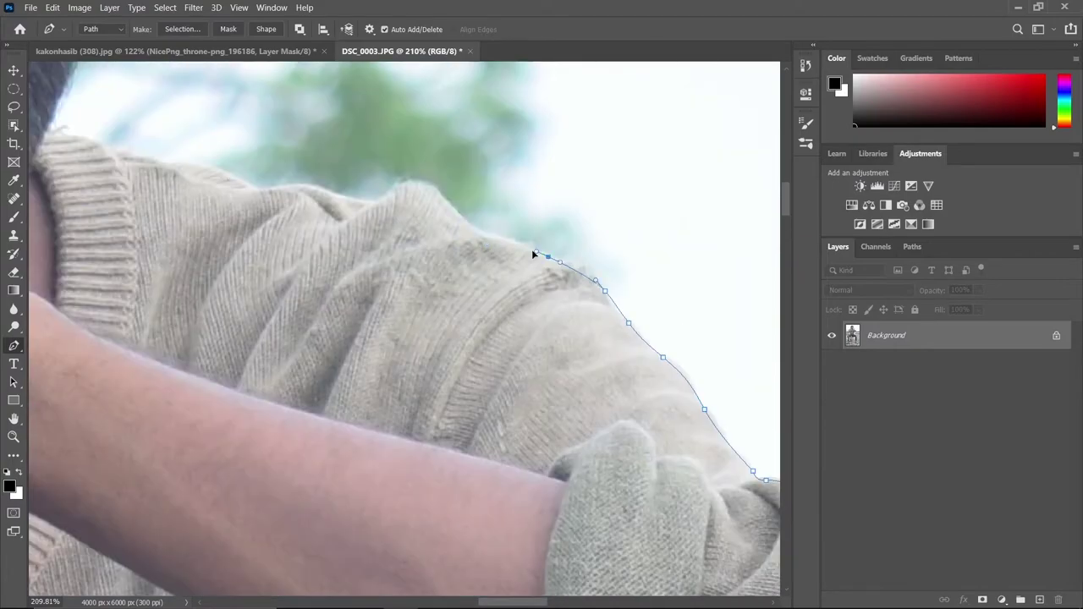
scroll(536, 251, "up", 5)
scroll(540, 245, "up", 5)
scroll(519, 133, "up", 5)
scroll(520, 133, "down", 5)
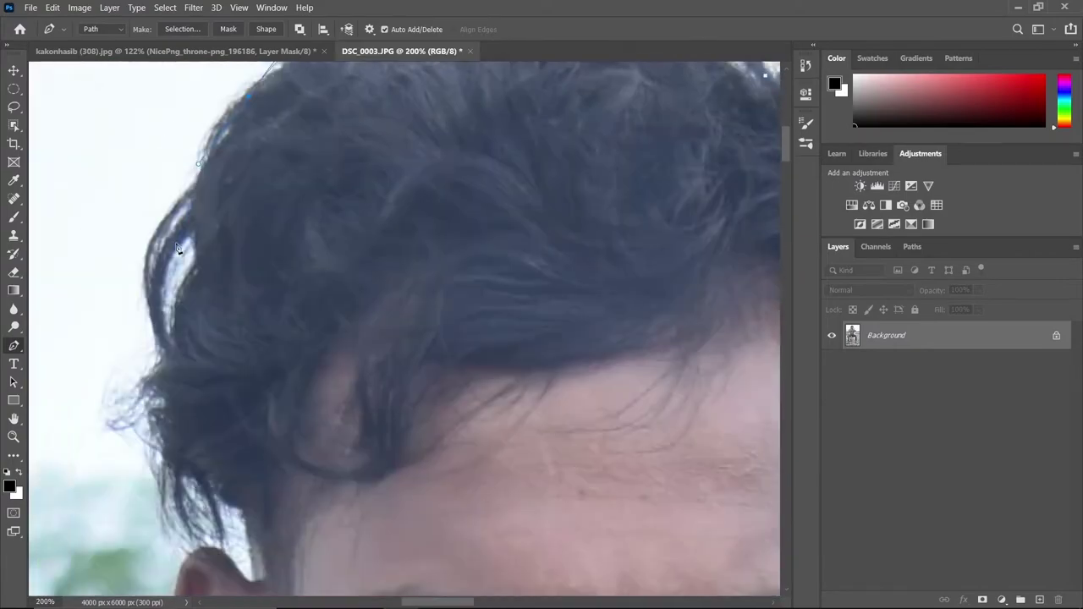
scroll(490, 254, "down", 5)
scroll(435, 392, "down", 5)
scroll(281, 464, "down", 5)
scroll(281, 465, "down", 5)
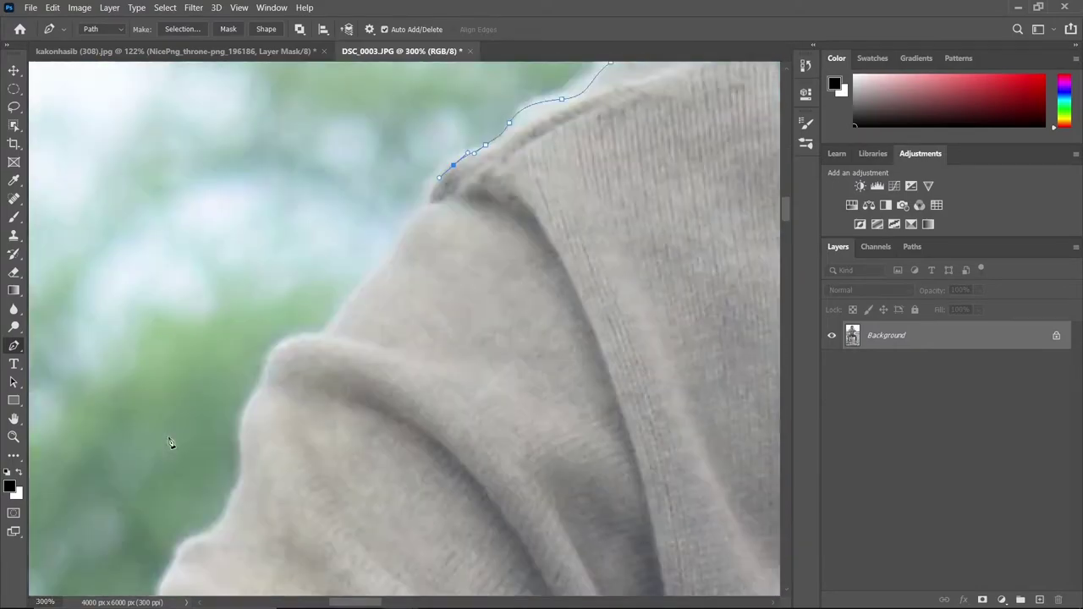
scroll(169, 448, "down", 5)
scroll(356, 283, "down", 5)
scroll(181, 459, "down", 5)
scroll(544, 322, "down", 5)
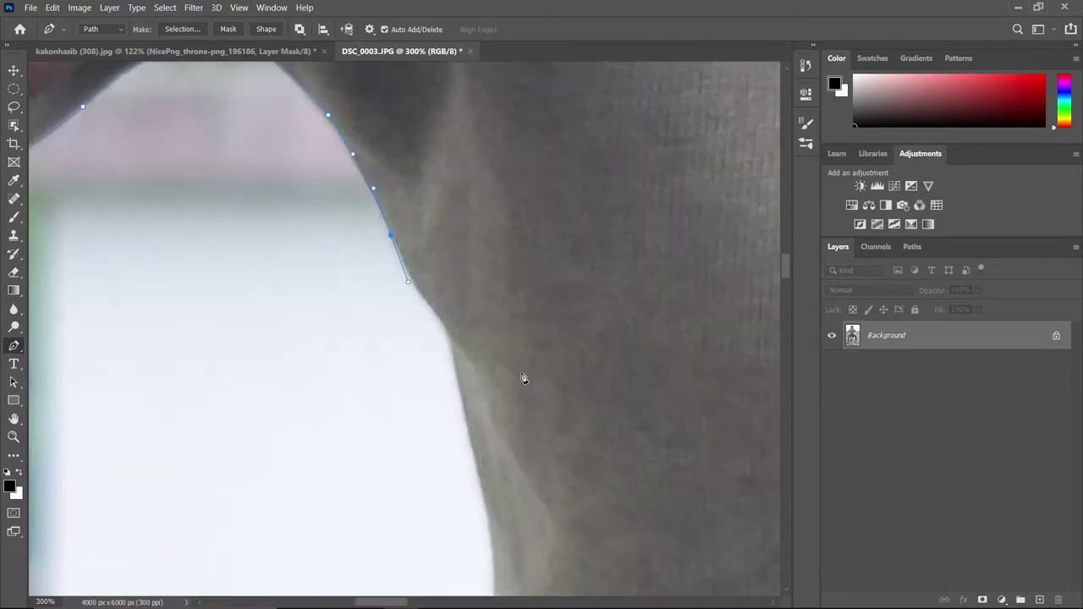
scroll(508, 355, "down", 5)
scroll(477, 424, "down", 5)
scroll(204, 317, "down", 5)
scroll(204, 317, "down", 5)
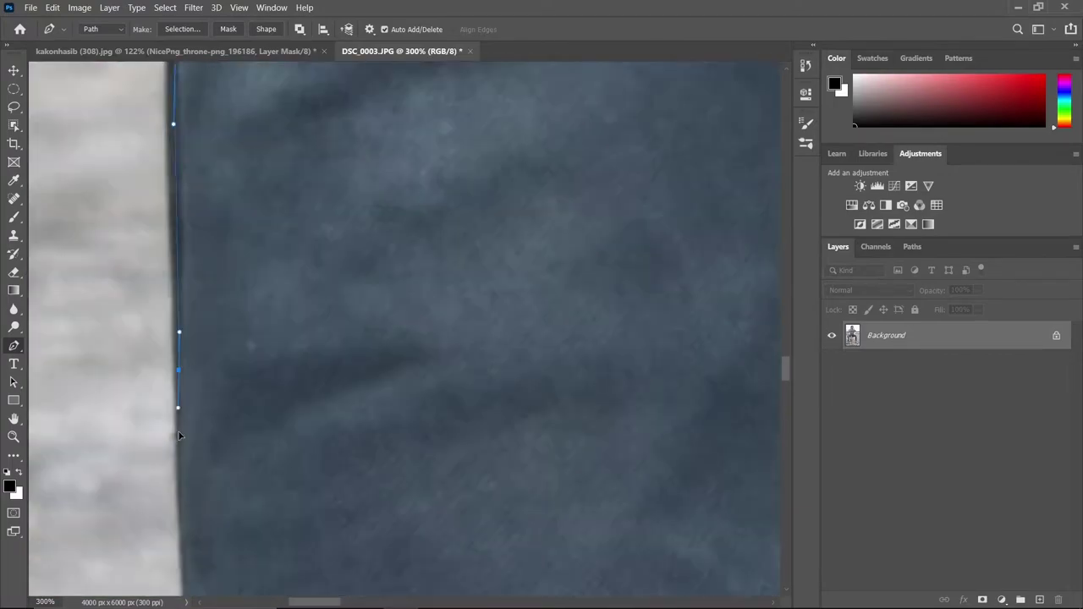
scroll(178, 355, "down", 5)
scroll(148, 393, "down", 5)
scroll(119, 430, "down", 5)
scroll(120, 430, "down", 5)
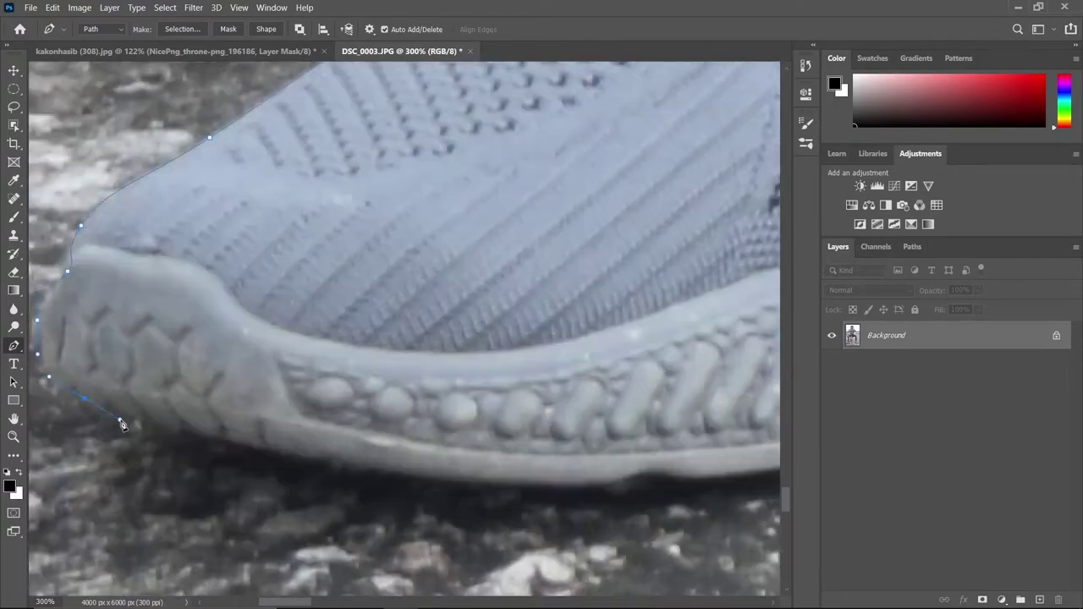
scroll(380, 265, "down", 5)
scroll(414, 265, "up", 5)
scroll(381, 321, "up", 5)
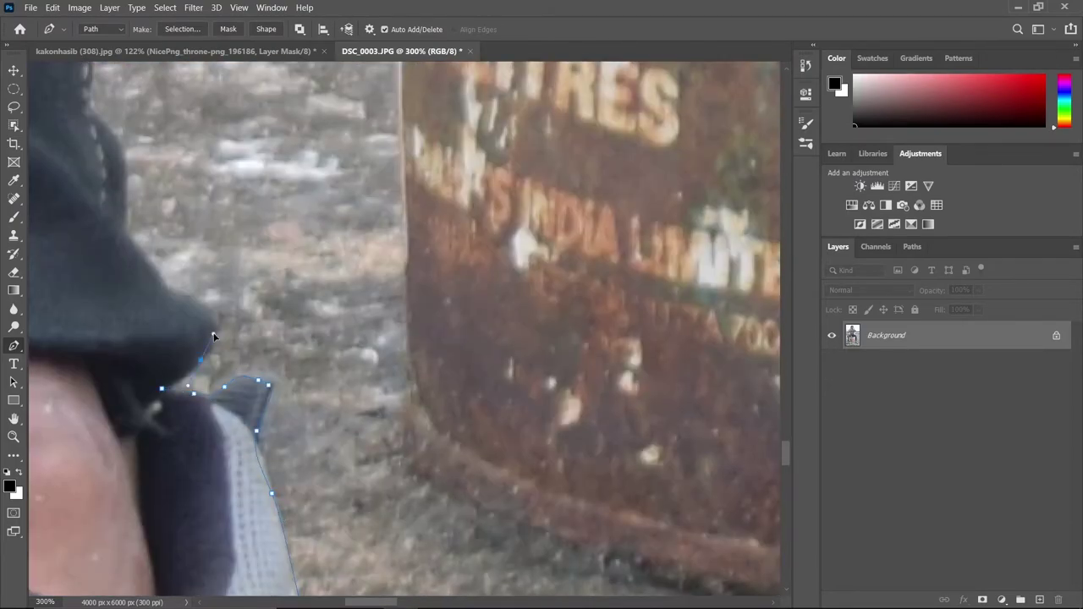
scroll(338, 381, "up", 5)
scroll(283, 457, "up", 5)
scroll(356, 440, "right", 5)
scroll(431, 423, "right", 5)
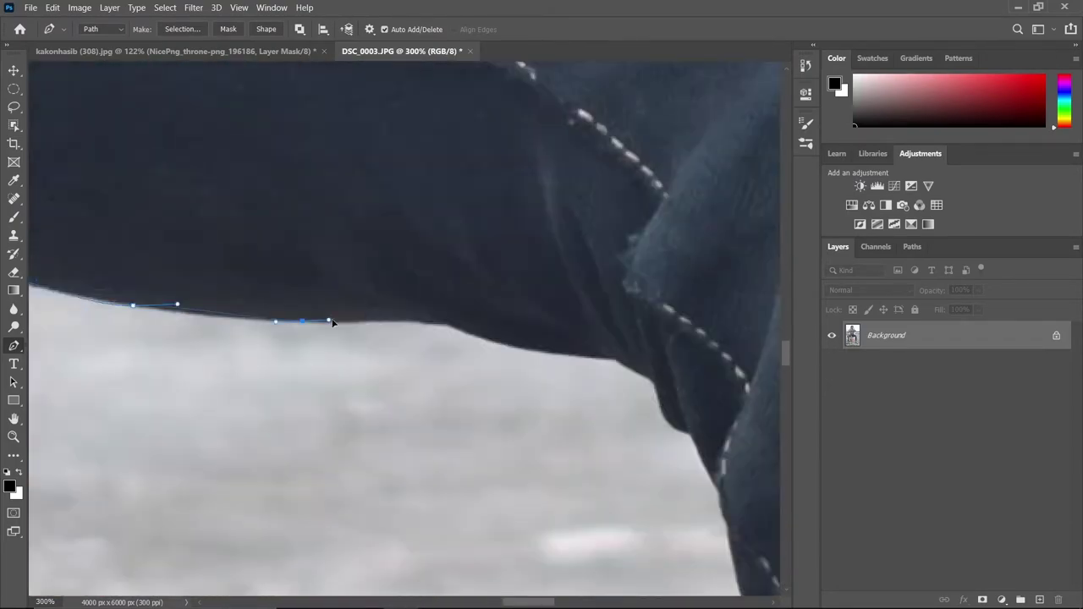
scroll(508, 406, "down", 3)
scroll(588, 383, "down", 3)
scroll(589, 383, "down", 5)
scroll(588, 383, "down", 5)
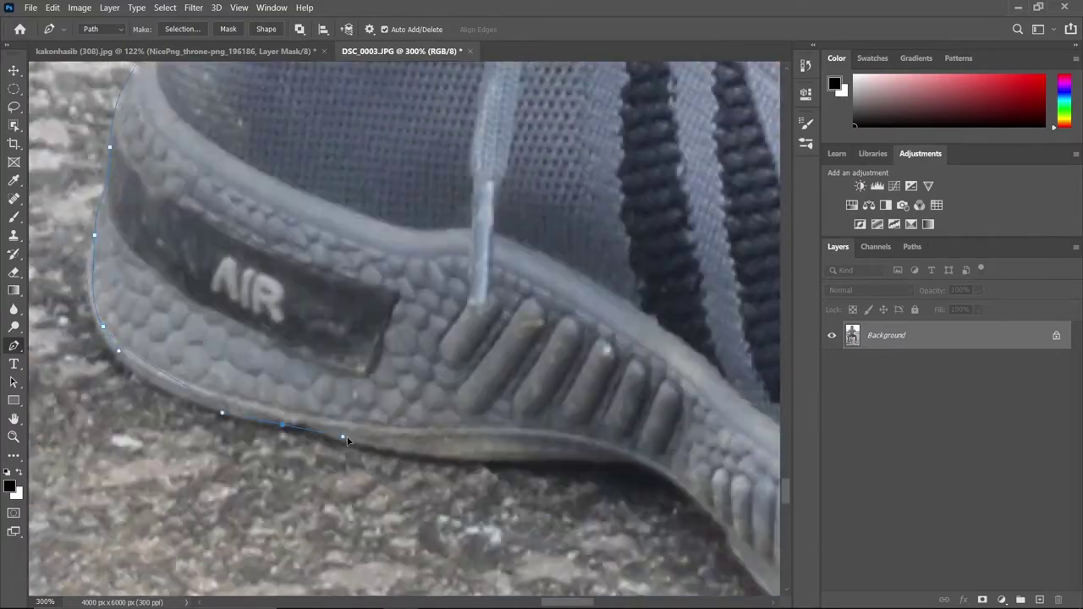
scroll(508, 381, "left", 5)
Turn the path into a selection, refine it in Select and Mask, and output a new layer
key("ctrl+0")
key("ctrl+alt+r")
scroll(378, 319, "up", 5)
scroll(454, 435, "up", 3)
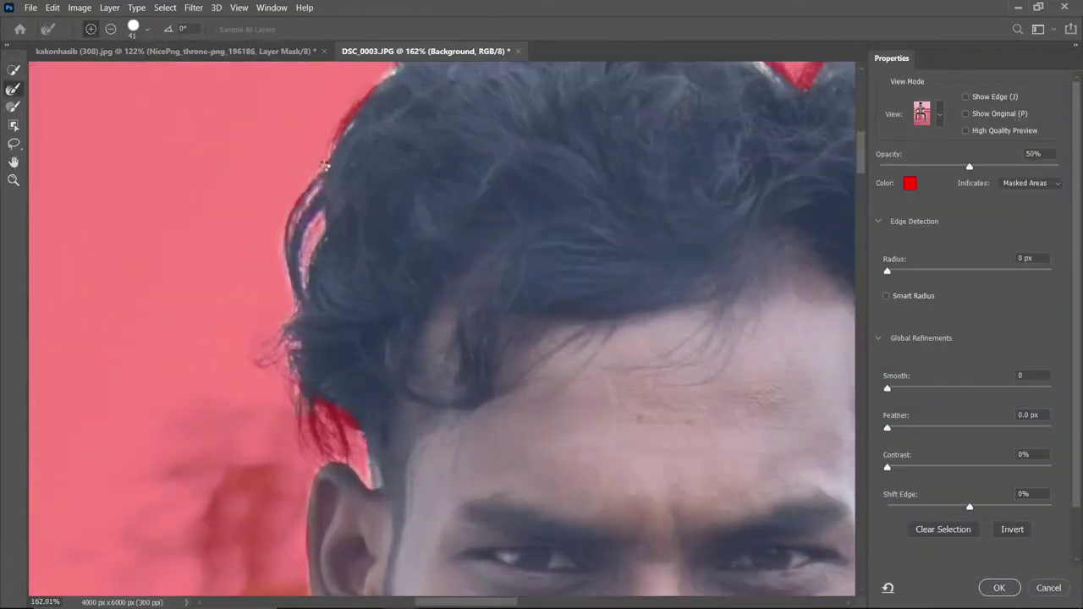
scroll(455, 435, "right", 3)
scroll(379, 318, "down", 5)
scroll(378, 318, "up", 5)
key("ctrl+0")
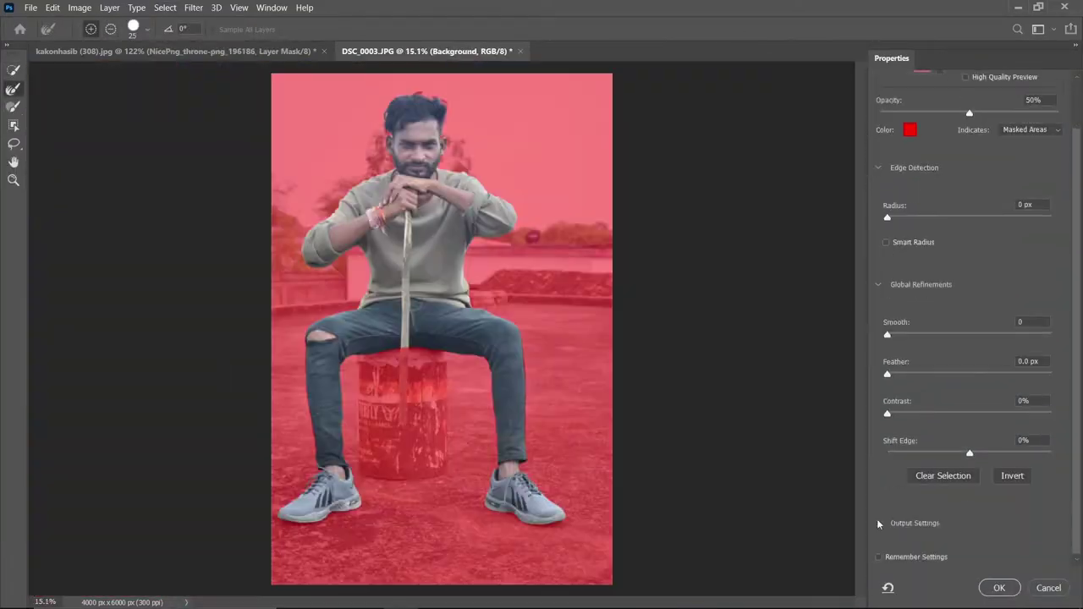
scroll(965, 423, "down", 5)
left_click(1000, 587)
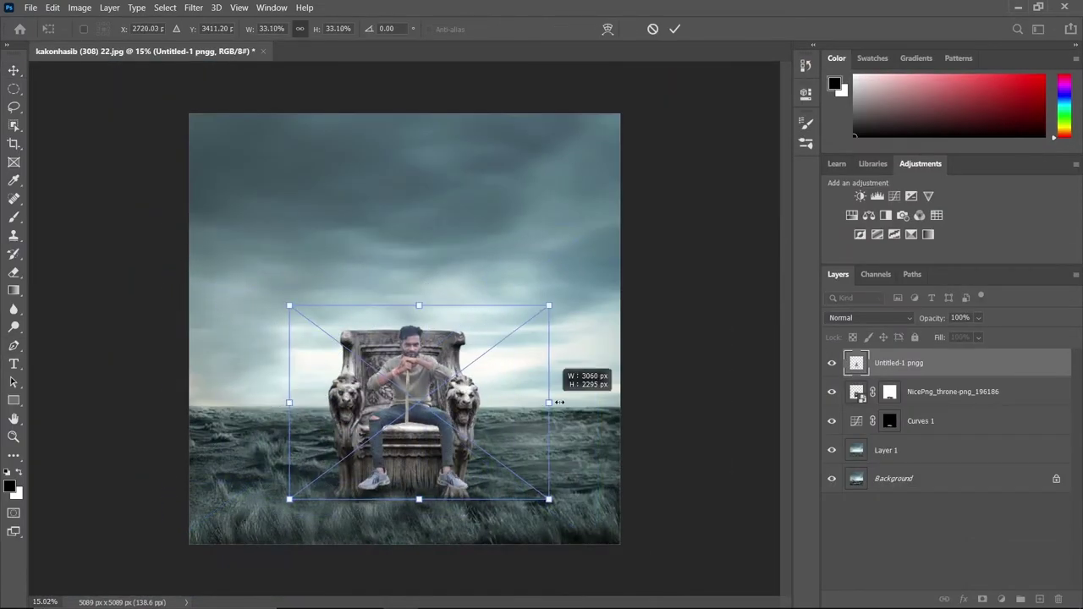
Move and resize the cut-out man so he sits on the lion throne
left_click_drag(442, 398, 571, 372)
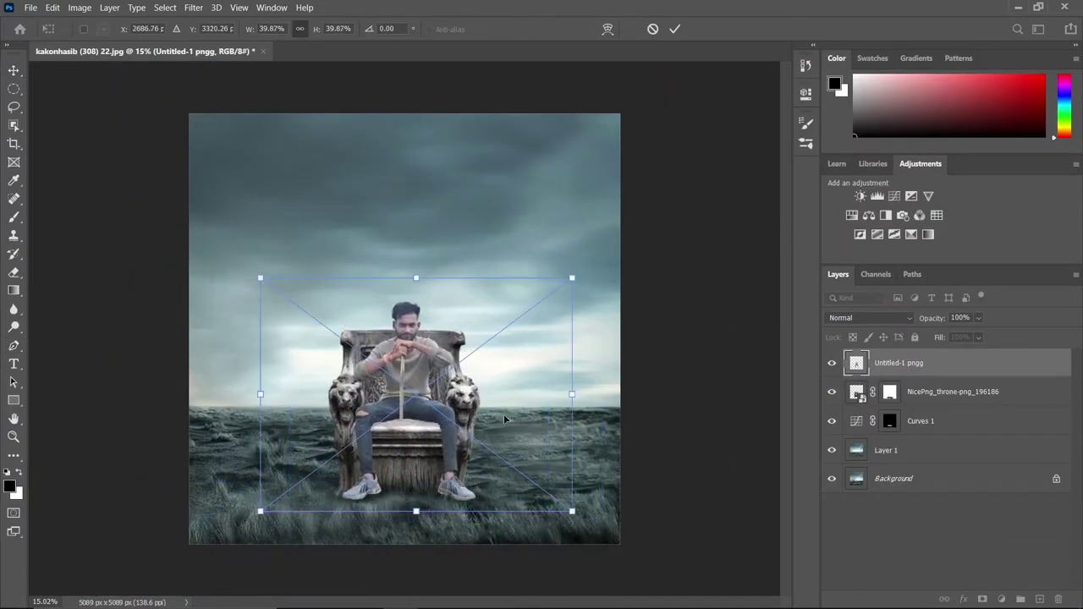
scroll(458, 373, "up", 2)
scroll(459, 372, "up", 2)
mouse_move(639, 408)
left_mouse_down()
mouse_move(631, 399)
mouse_move(598, 421)
left_mouse_up()
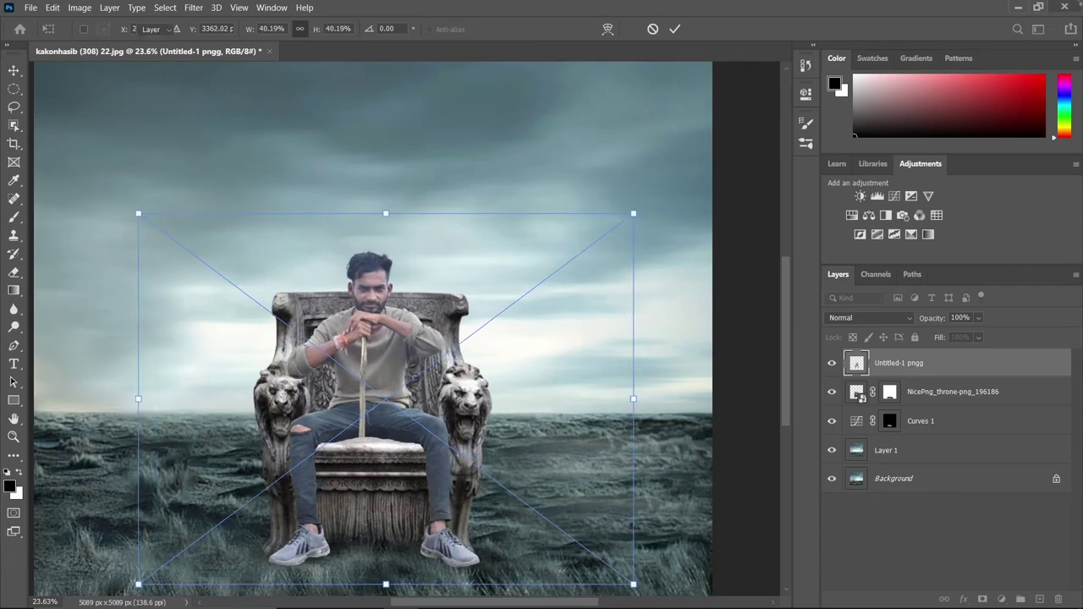
key("Return")
scroll(359, 369, "up", 2)
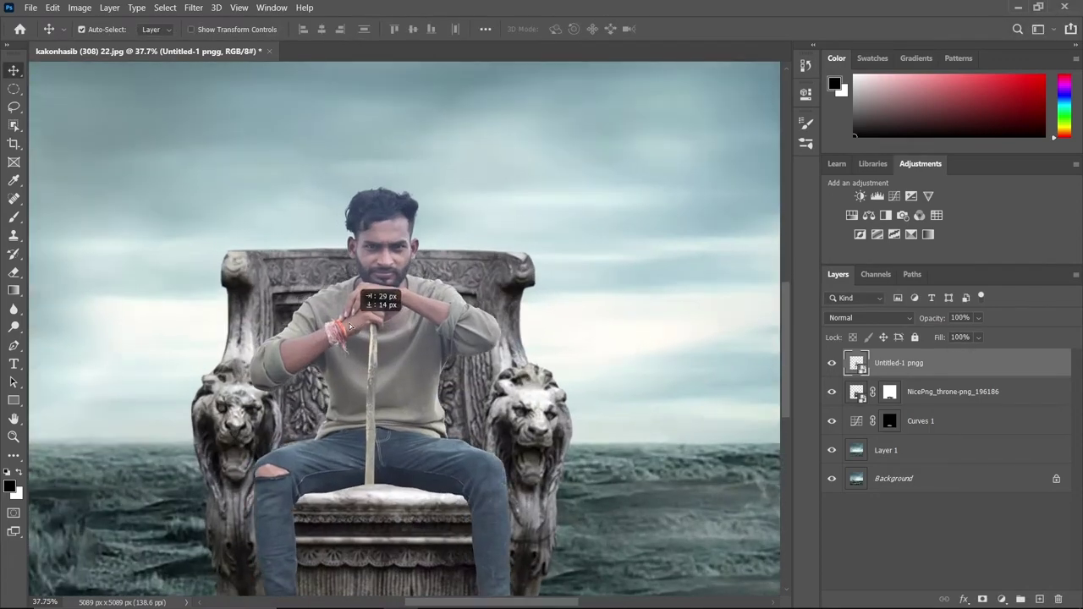
scroll(503, 309, "down", 1)
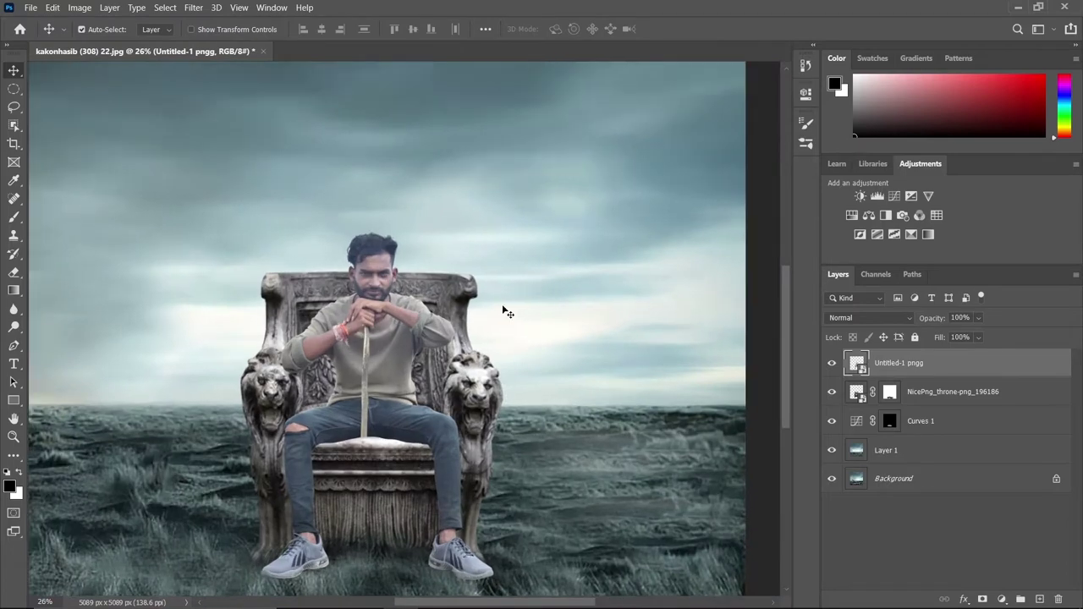
Add a darkened Curves 2 layer with inverted mask above the throne, and mask the man's layer
left_click(956, 392)
left_click(895, 197)
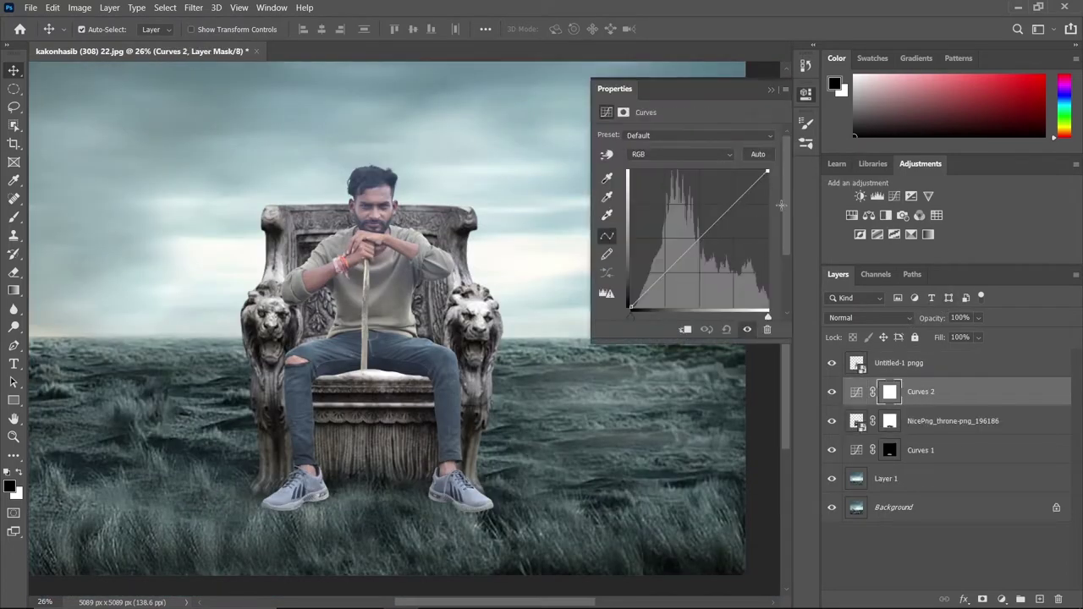
left_click_drag(702, 240, 728, 279)
left_click(770, 94)
key("ctrl+i")
scroll(436, 429, "up", 3)
scroll(436, 429, "up", 3)
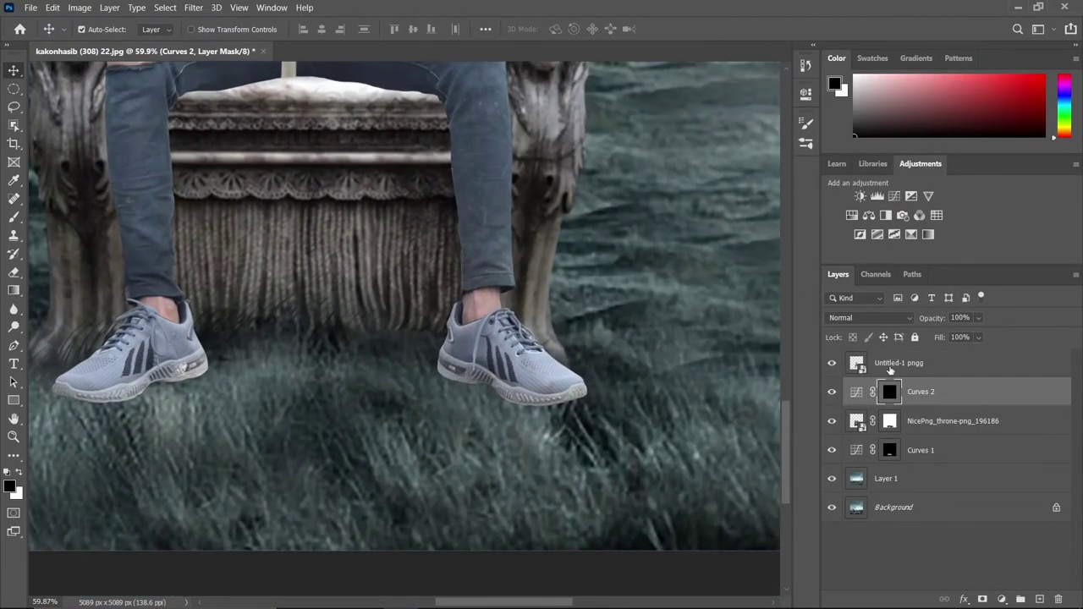
left_click(931, 363)
left_click(983, 599)
Try a grass-blade brush and then a soft round brush, flipping the view to compare
key("b")
left_click(101, 29)
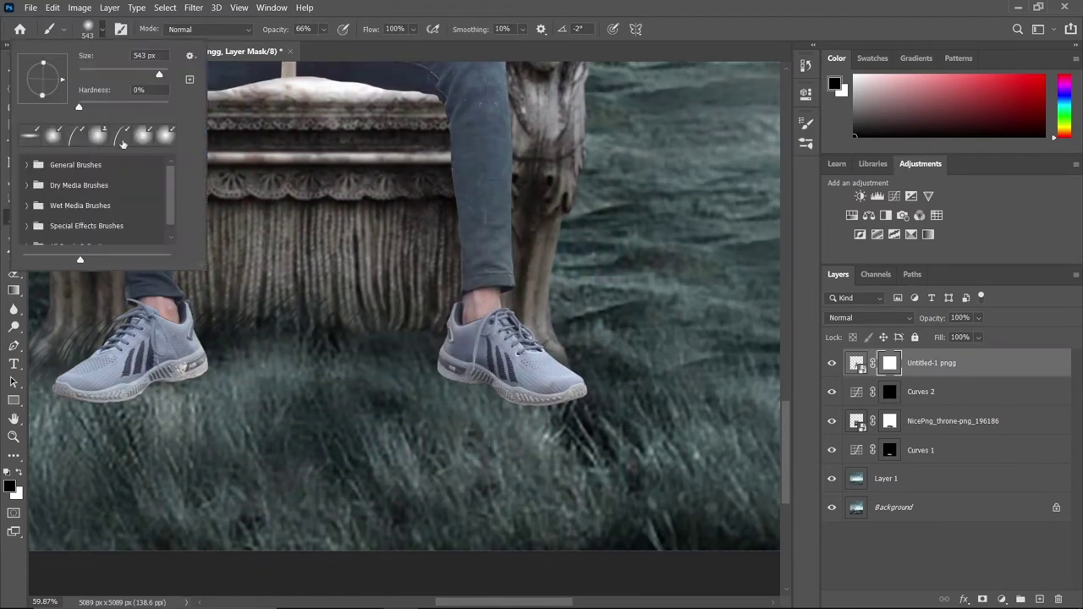
double_click(120, 139)
scroll(589, 429, "up", 3)
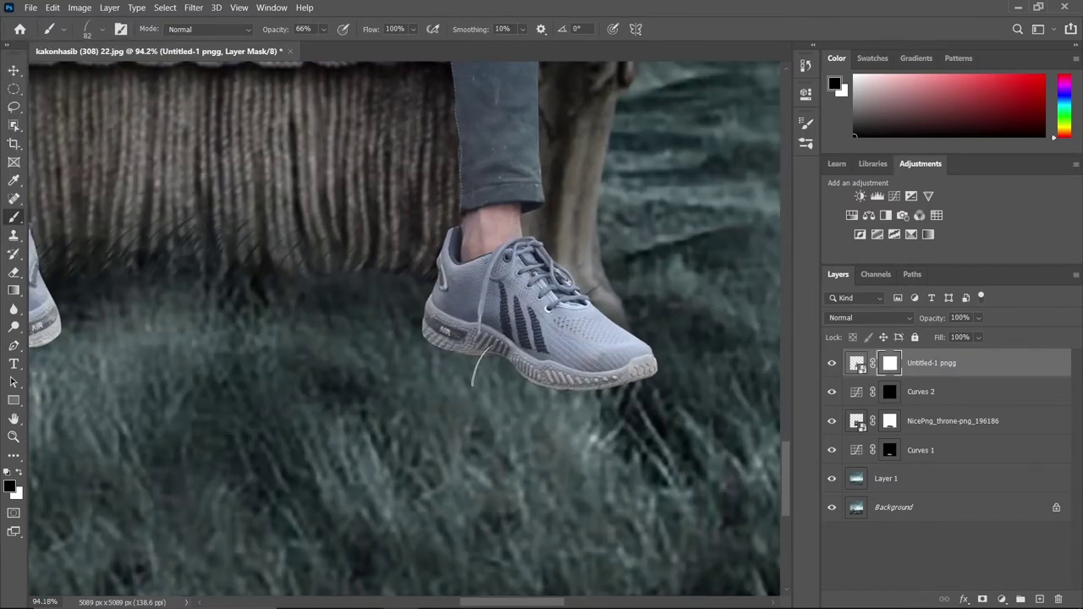
key("ctrl+shift+h")
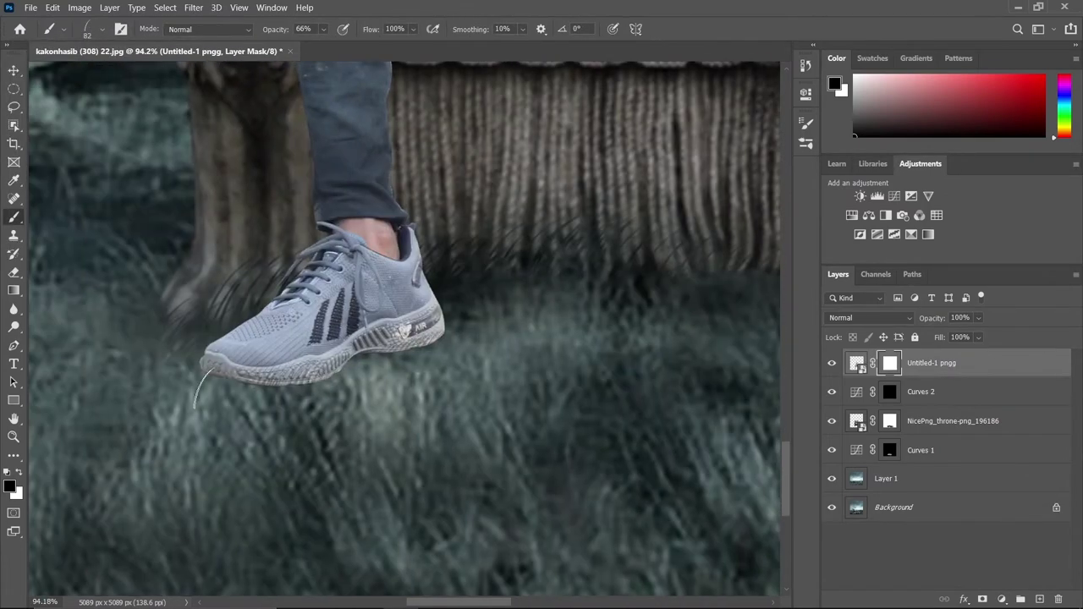
left_click(101, 29)
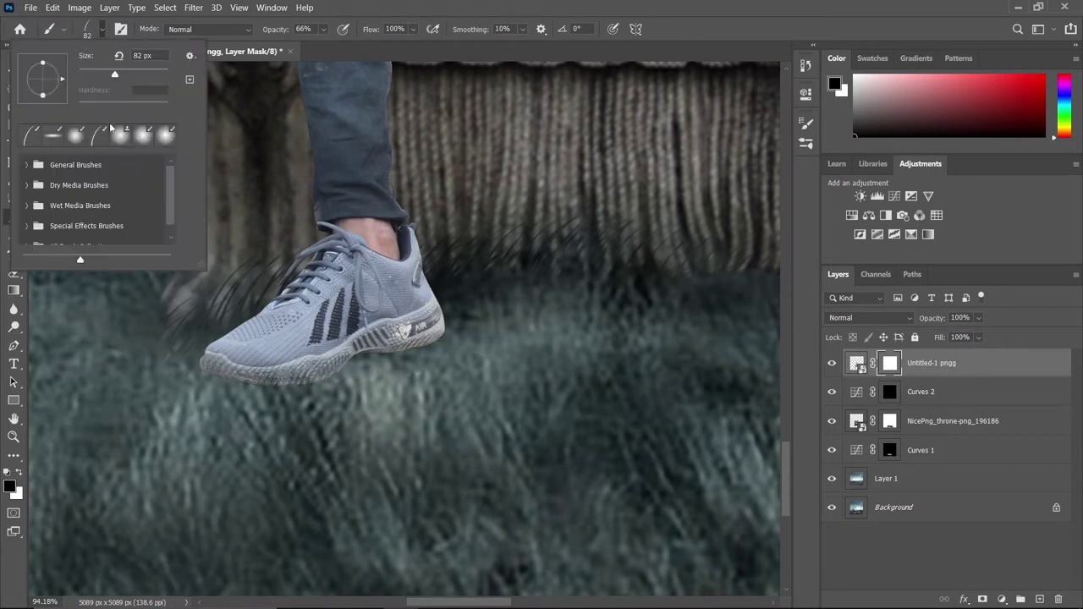
double_click(72, 139)
scroll(284, 425, "up", 2)
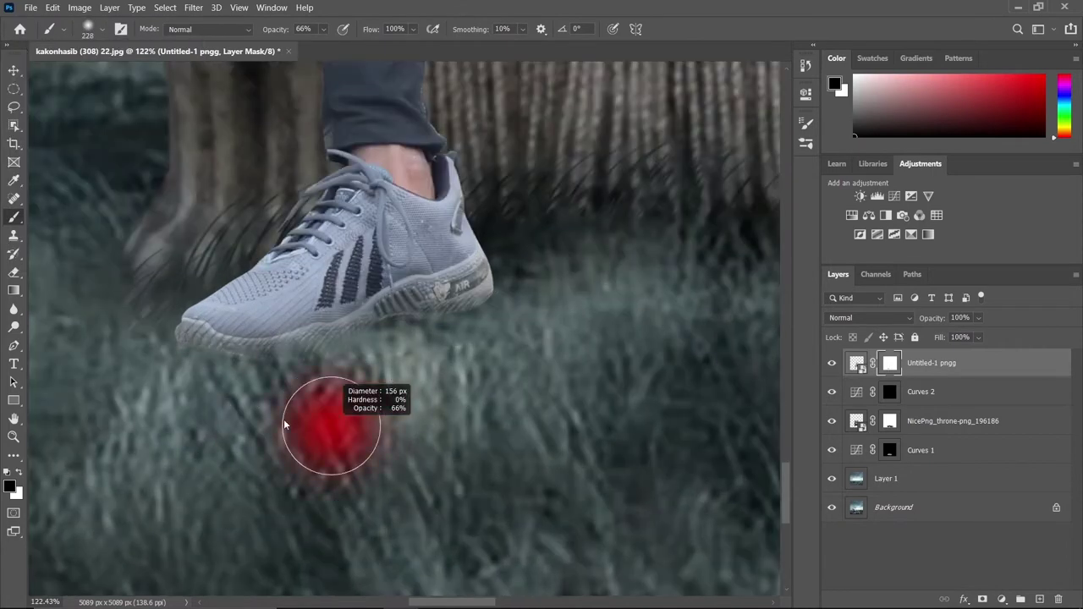
key("ctrl+shift+h")
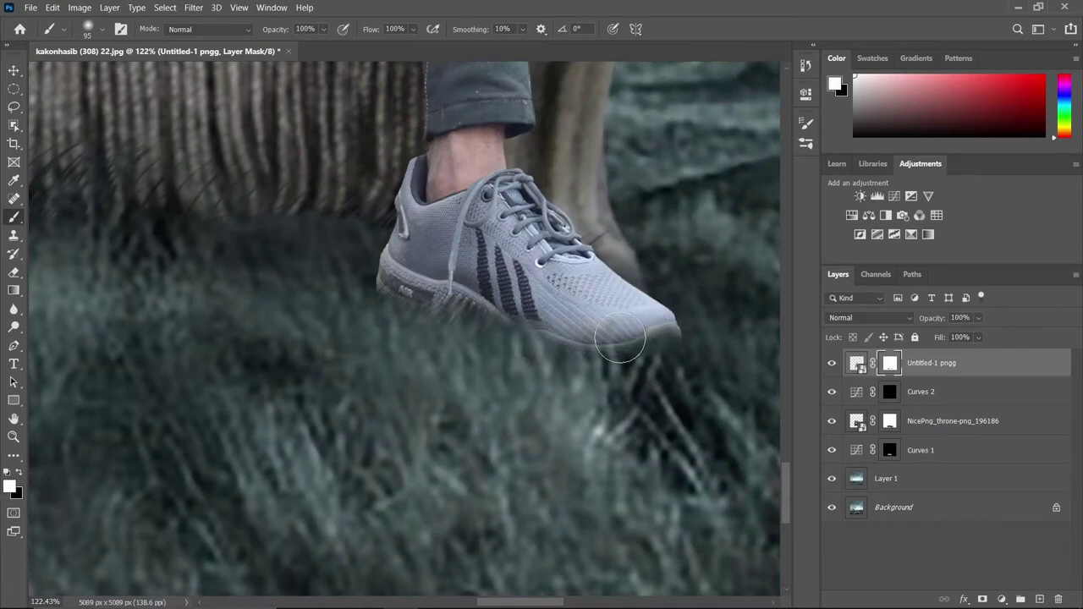
scroll(620, 339, "down", 3)
scroll(326, 412, "up", 3)
Paint soft shadows beneath the shoes on the Curves 2 mask at 56% brush opacity
key("alt+bracketleft")
right_click(334, 381)
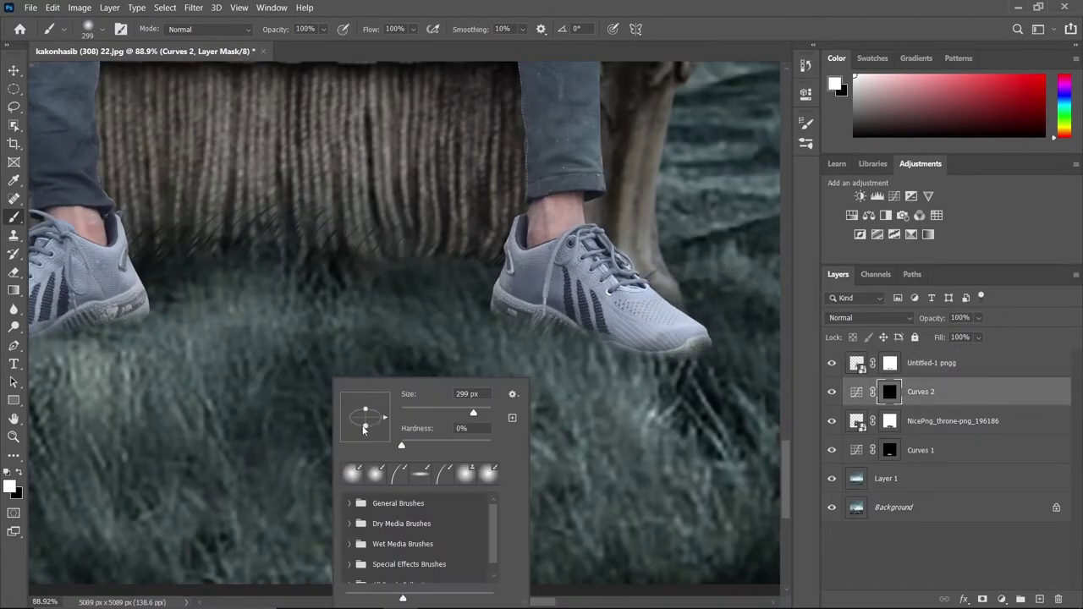
key("Return")
scroll(483, 310, "up", 2)
key("5")
key("6")
key("ctrl+shift+h")
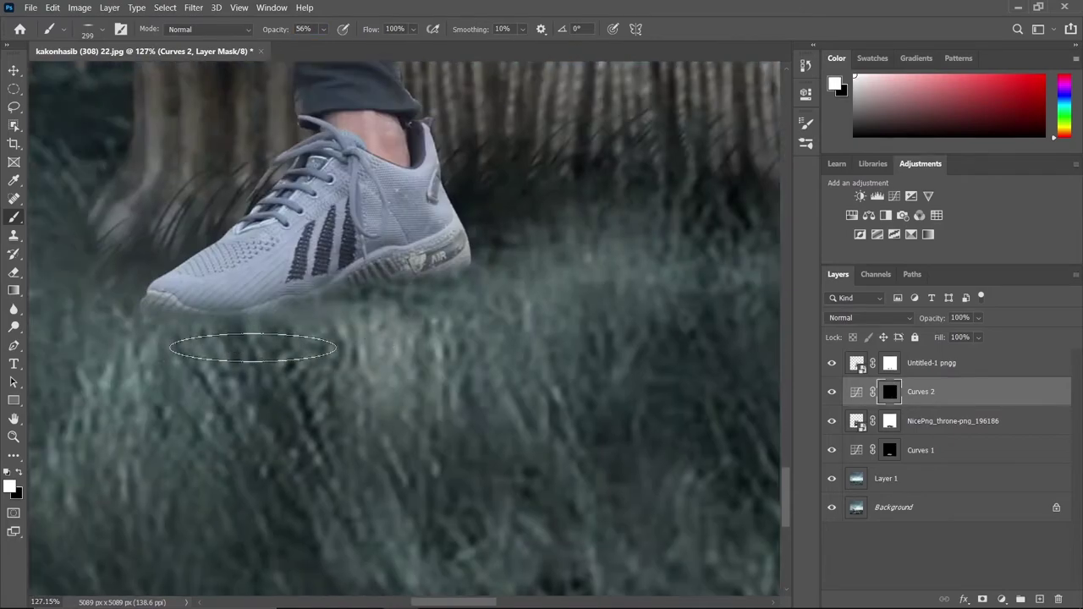
left_click_drag(253, 347, 397, 308)
left_click_drag(504, 290, 382, 282)
Return to the man's layer mask with the grass-blade brush and review the shoes
key("alt+bracketright")
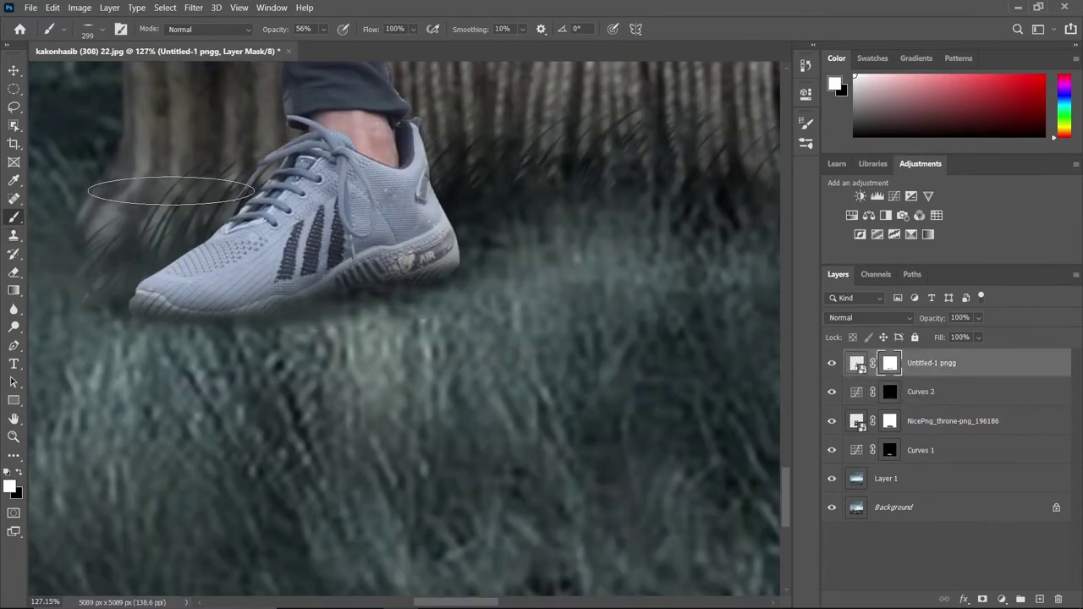
right_click(171, 192)
key("Escape")
scroll(314, 229, "down", 3)
scroll(314, 229, "up", 2)
left_click(91, 29)
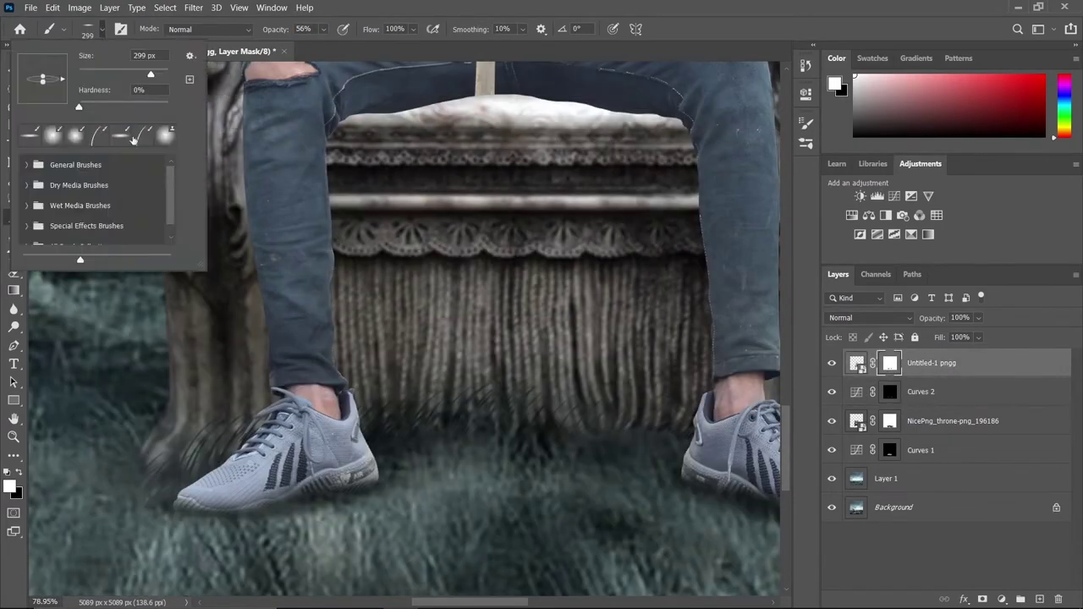
key("Escape")
scroll(310, 438, "up", 4)
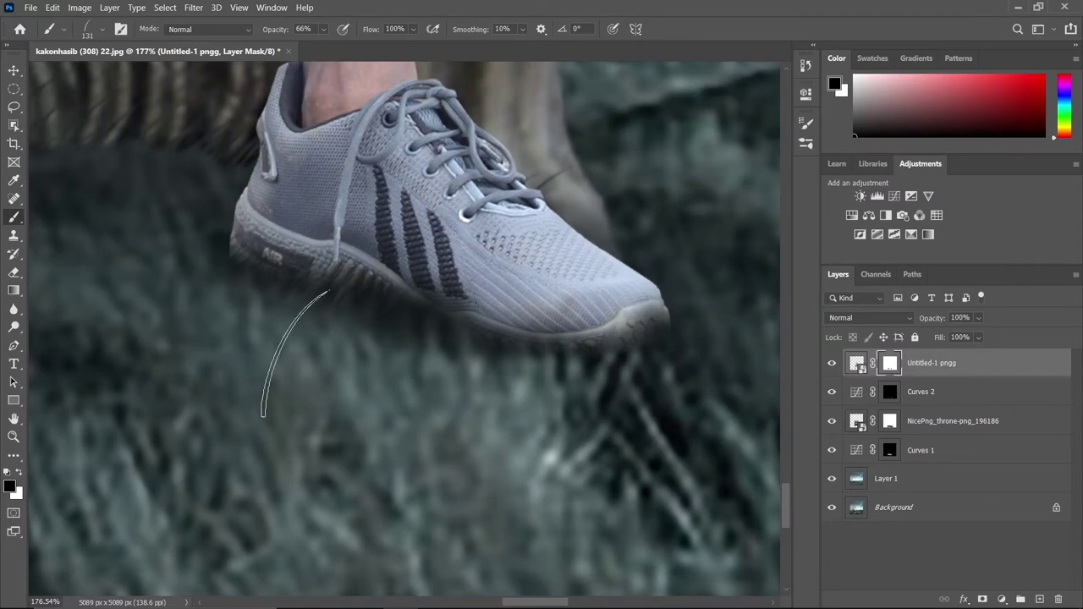
scroll(398, 389, "down", 5)
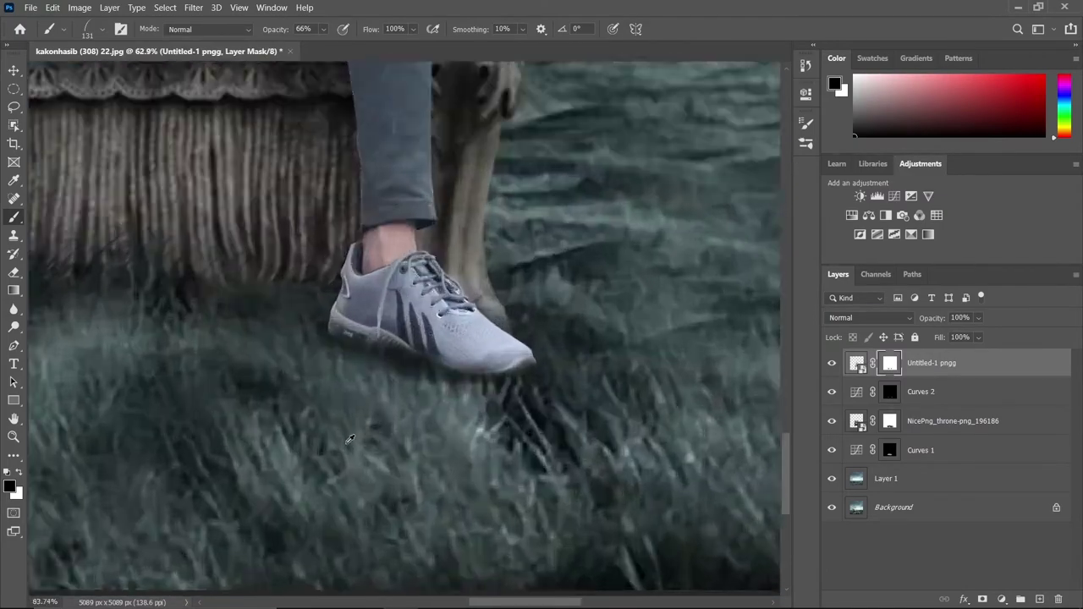
scroll(415, 351, "up", 5)
scroll(431, 347, "down", 5)
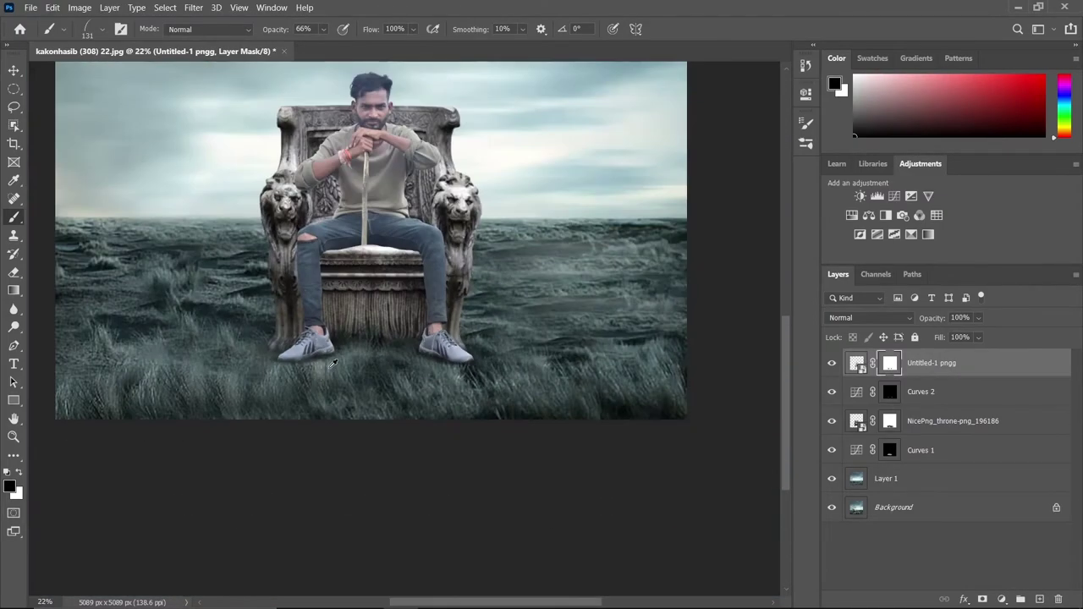
scroll(381, 322, "up", 3)
On the Curves 2 mask, brush darkening onto the throne cushion beneath the man
left_click(93, 28)
key("Escape")
scroll(358, 294, "up", 3)
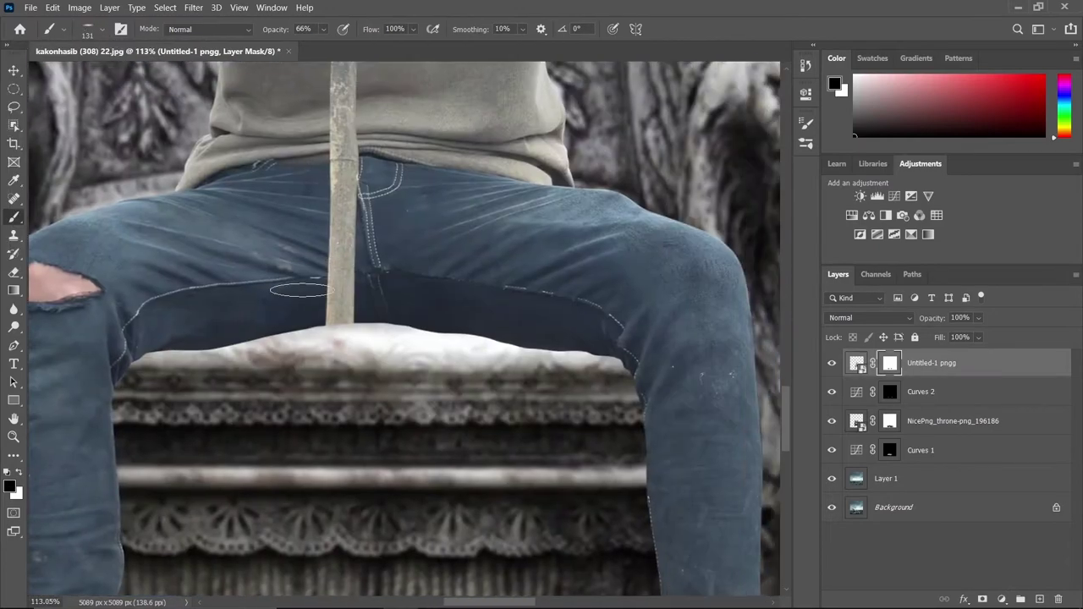
key("alt+bracketleft")
left_click(351, 314)
right_click(352, 314)
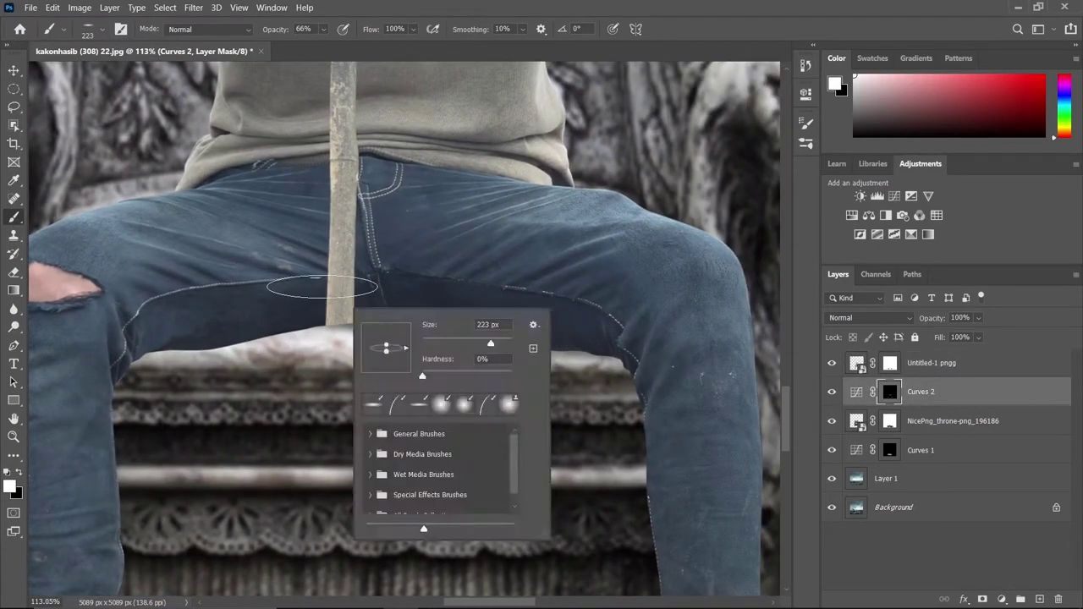
key("Escape")
left_click_drag(194, 339, 283, 351)
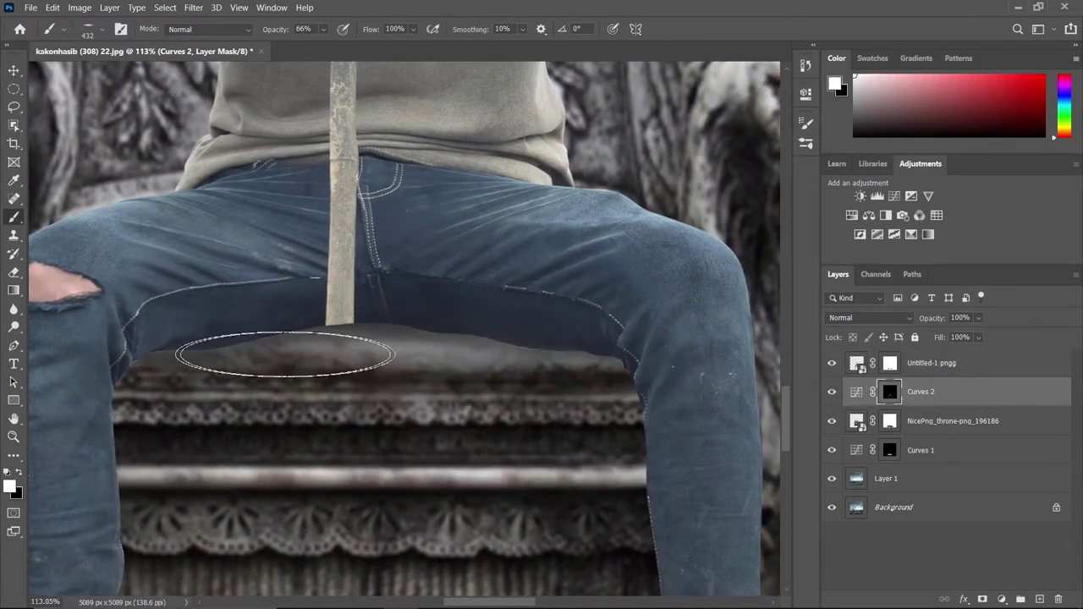
scroll(296, 359, "down", 3)
right_click(296, 360)
key("Escape")
scroll(311, 378, "up", 3)
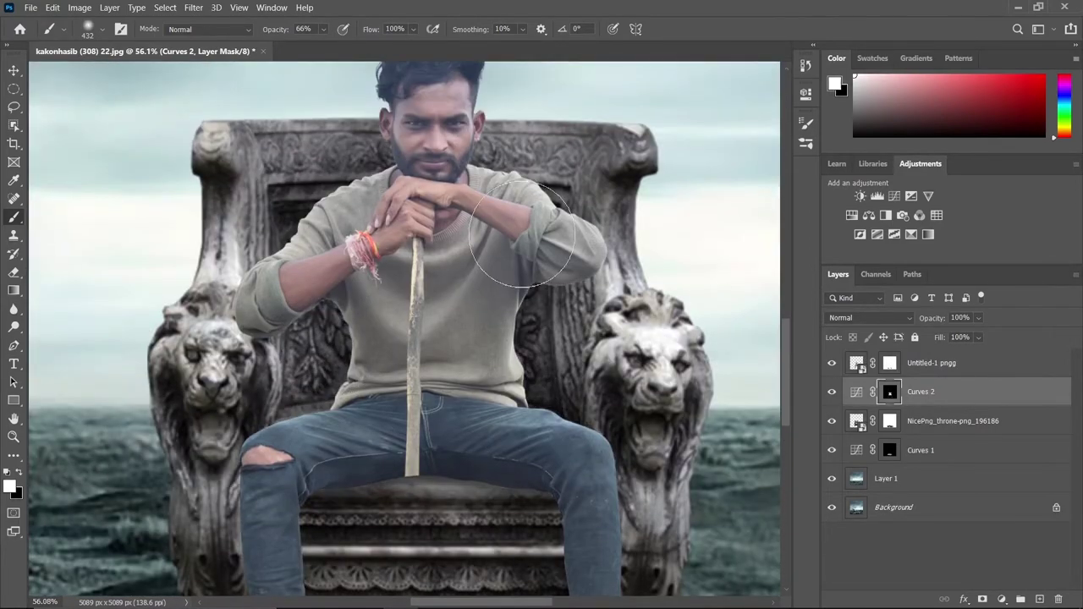
scroll(435, 392, "down", 2)
scroll(275, 315, "down", 2)
key("bracketleft")
key("bracketleft")
key("bracketleft")
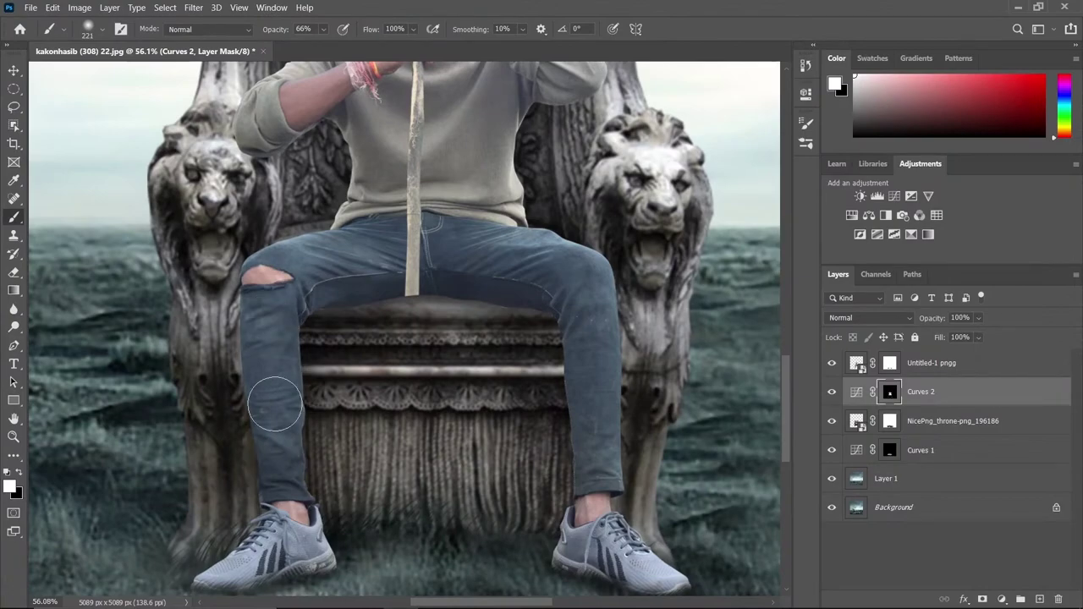
Zoom out to review, then add a new Curves adjustment above the man's layer
scroll(471, 290, "down", 2)
scroll(457, 338, "up", 2)
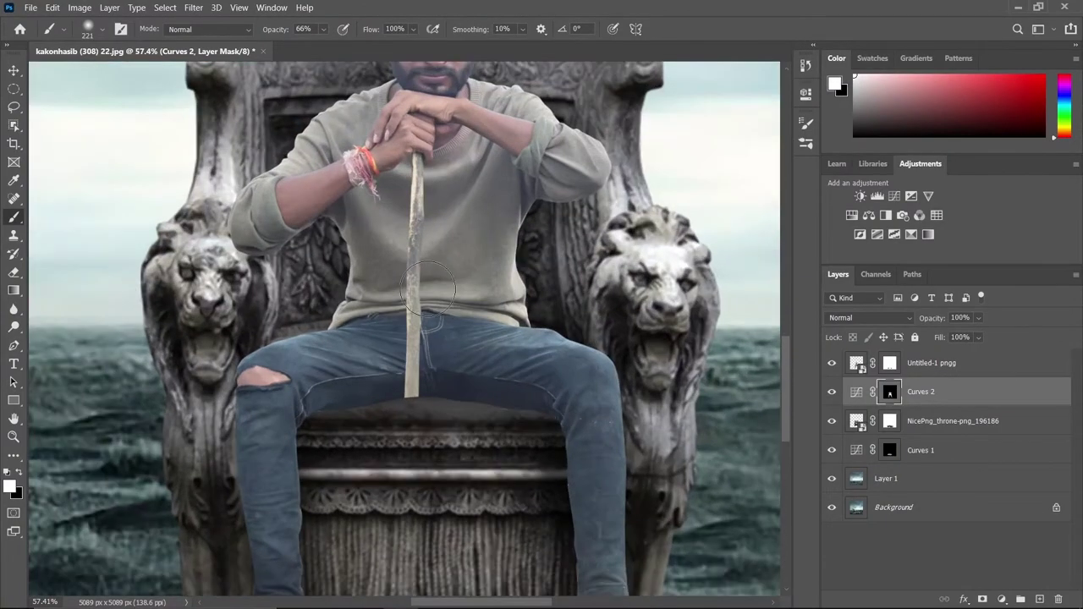
scroll(453, 372, "up", 2)
scroll(448, 398, "up", 2)
scroll(448, 399, "down", 4)
scroll(447, 399, "up", 1)
left_click(931, 363)
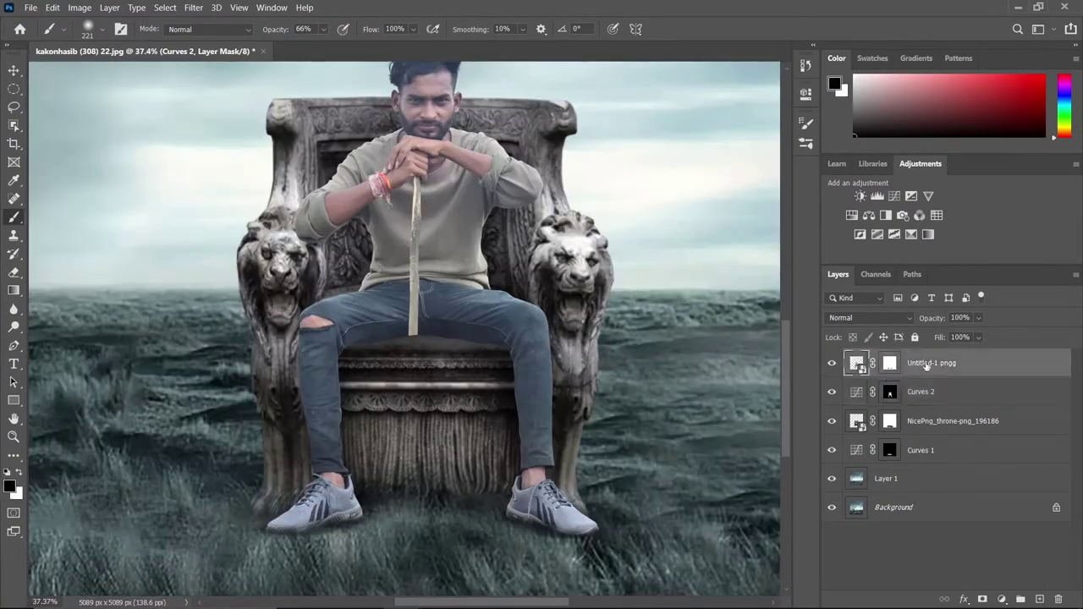
left_click(894, 195)
Pull the Curves 3 curve down, invert its mask, and paint shadow onto the jeans and legs
left_click_drag(767, 170, 767, 284)
key("ctrl+i")
scroll(273, 435, "up", 2)
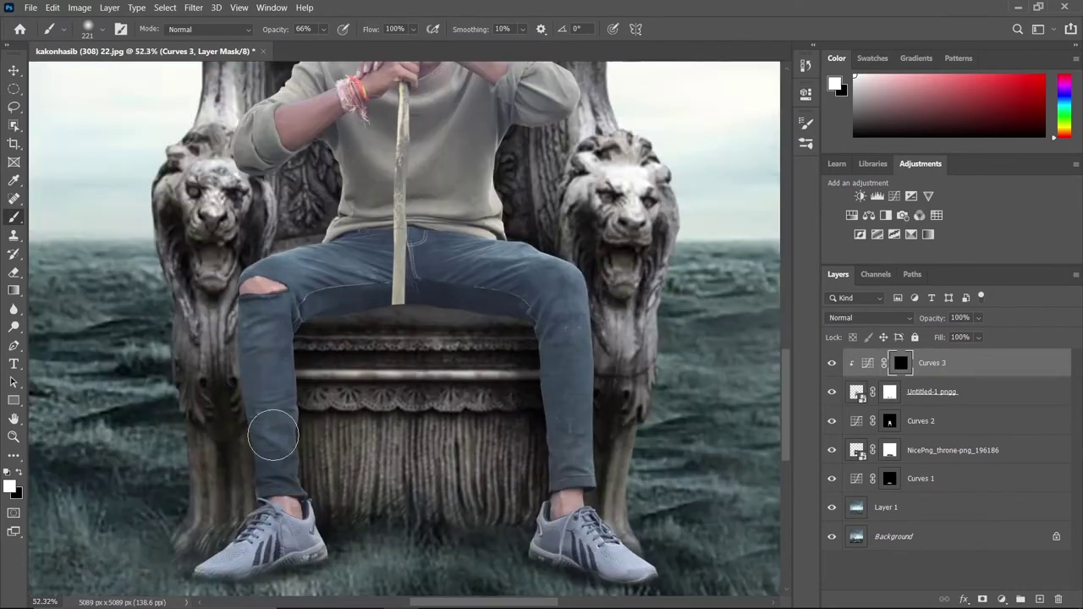
scroll(429, 340, "up", 3)
mouse_move(507, 314)
left_mouse_down()
mouse_move(508, 266)
mouse_move(396, 302)
left_mouse_up()
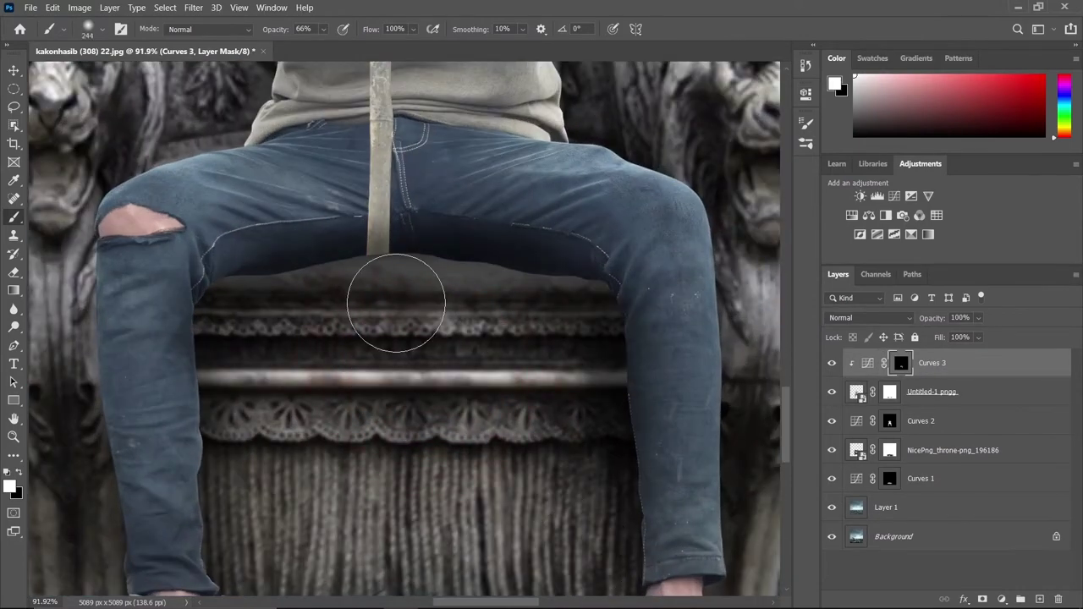
scroll(254, 491, "down", 2)
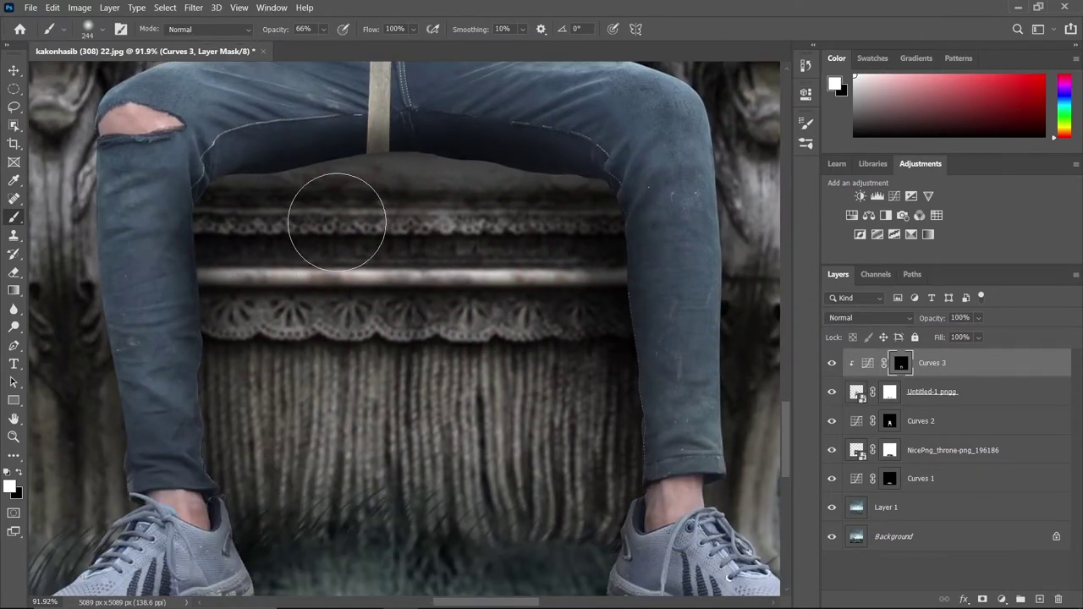
scroll(254, 296, "down", 4)
scroll(508, 338, "left", 5)
scroll(524, 309, "up", 3)
scroll(525, 309, "up", 3)
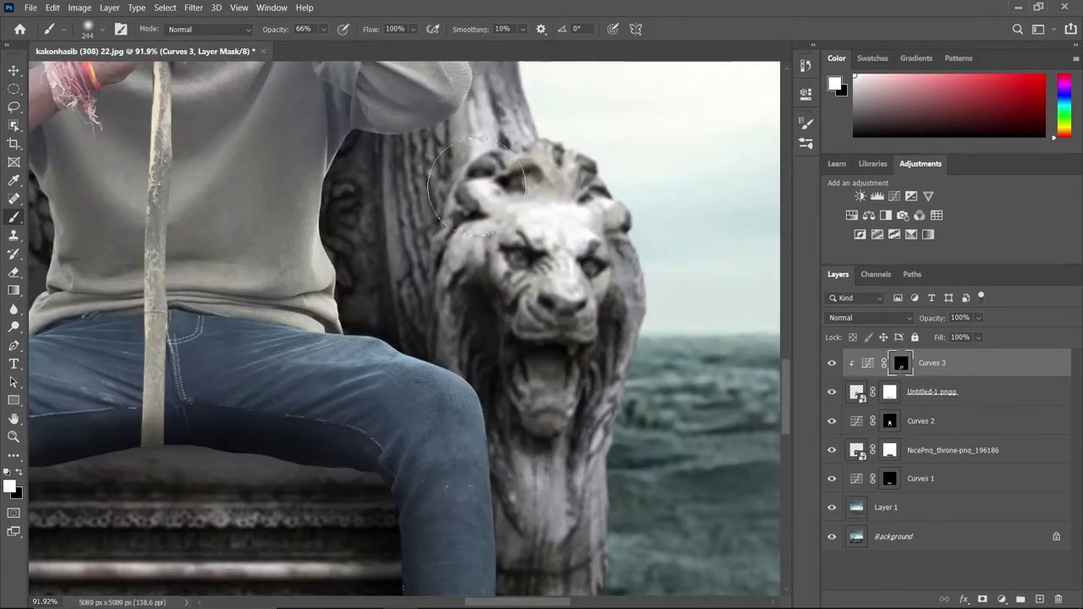
scroll(393, 312, "up", 2)
scroll(392, 312, "left", 4)
scroll(70, 338, "up", 3)
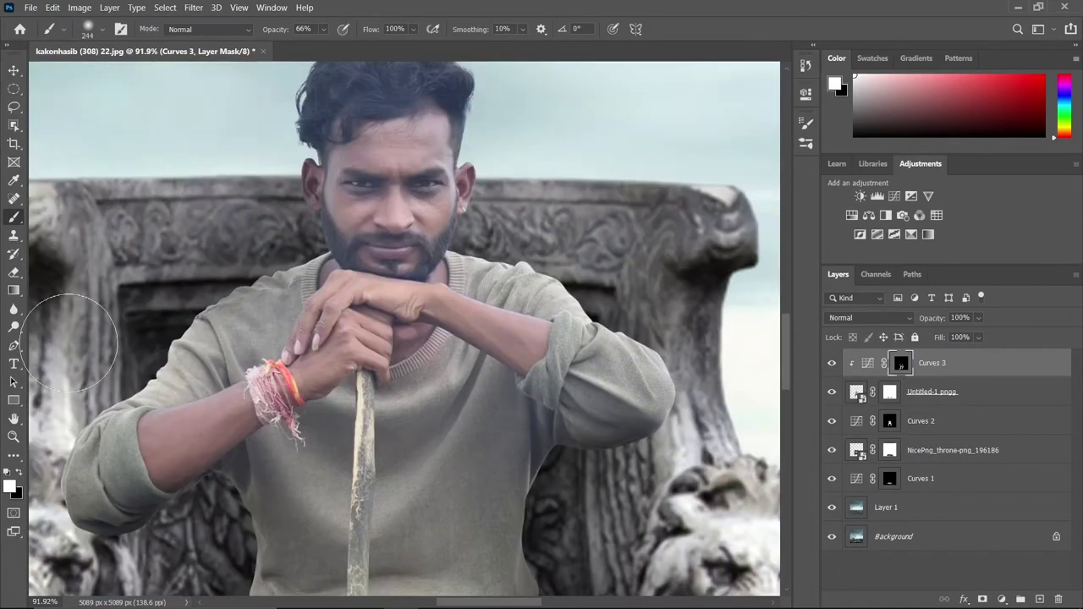
Swap the brush colour to erase excess darkening and review the leg shadows
key("x")
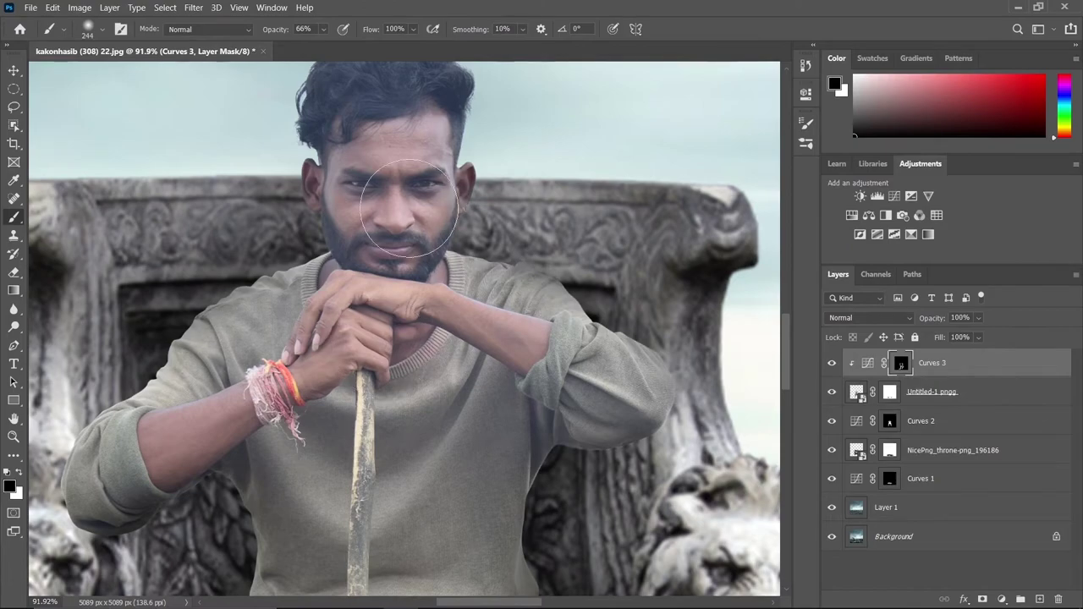
scroll(410, 207, "down", 10)
scroll(182, 388, "down", 5)
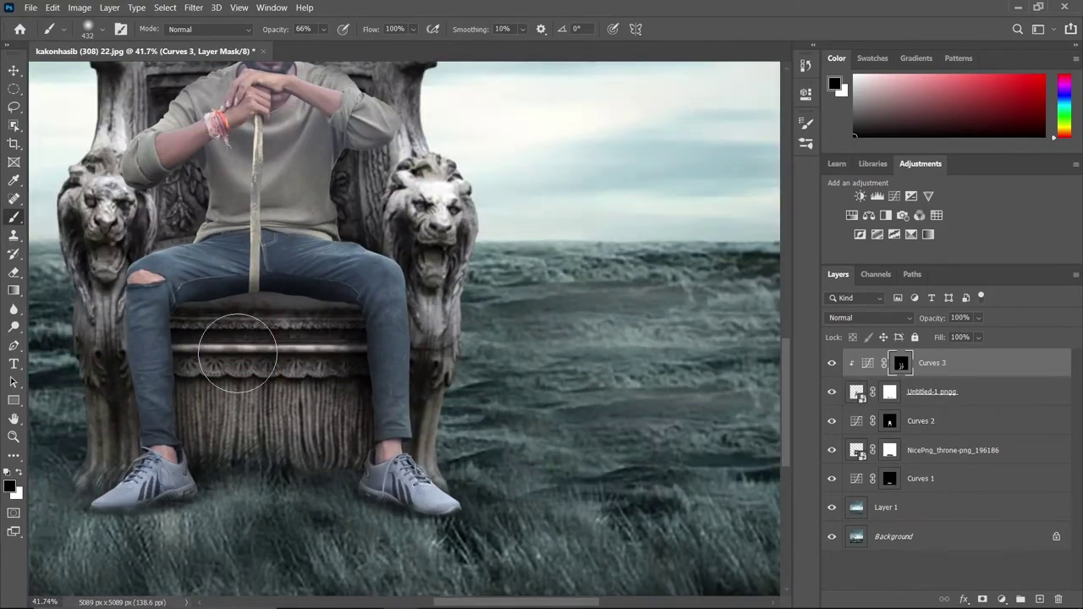
scroll(238, 353, "down", 3)
scroll(254, 353, "up", 3)
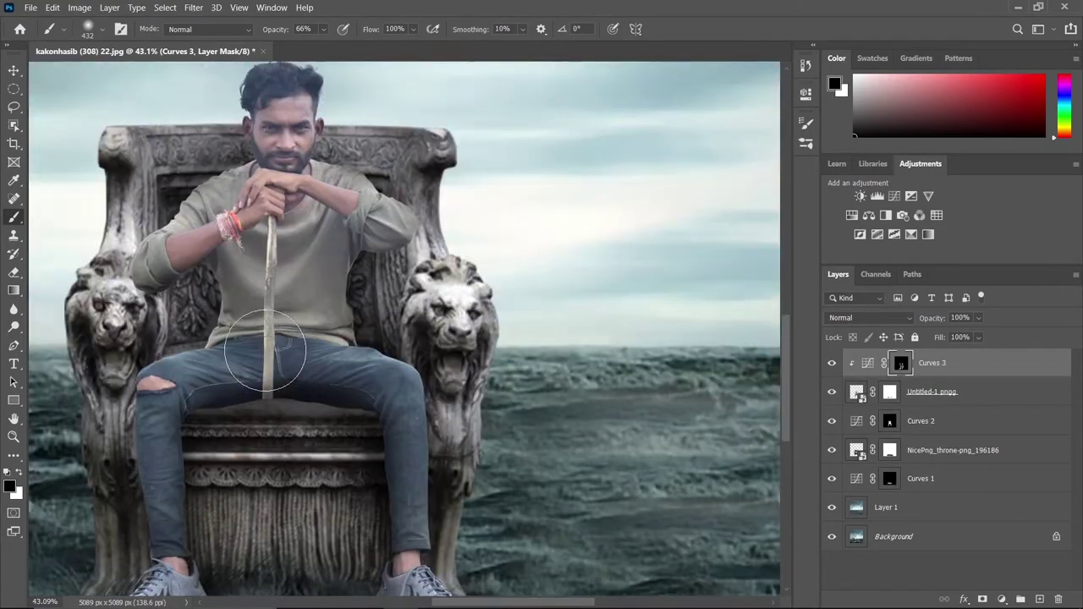
scroll(265, 351, "up", 3)
scroll(254, 358, "down", 2)
scroll(225, 362, "up", 1)
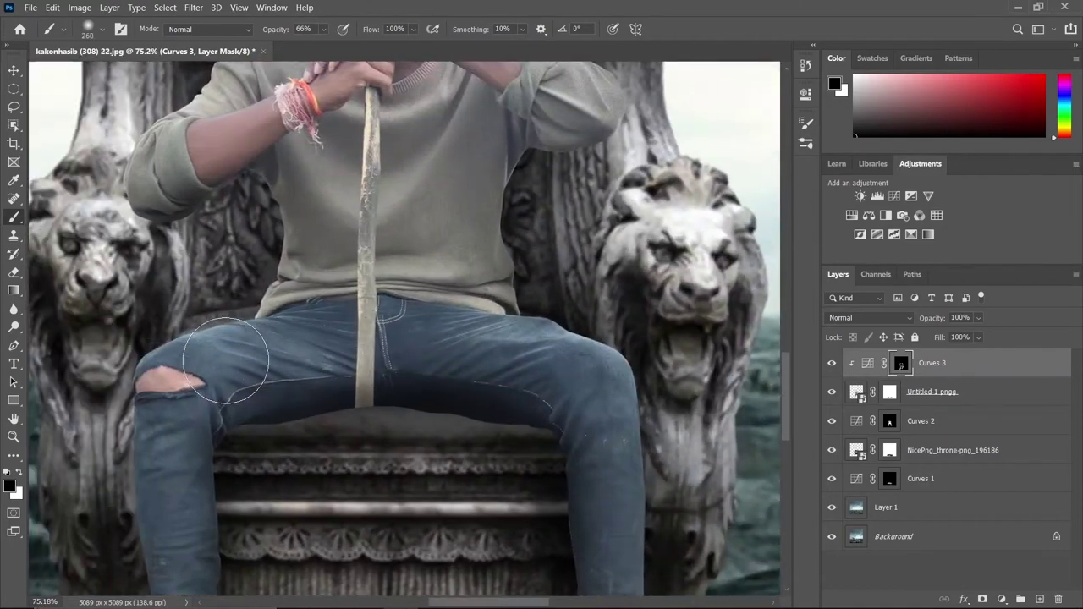
scroll(225, 361, "down", 4)
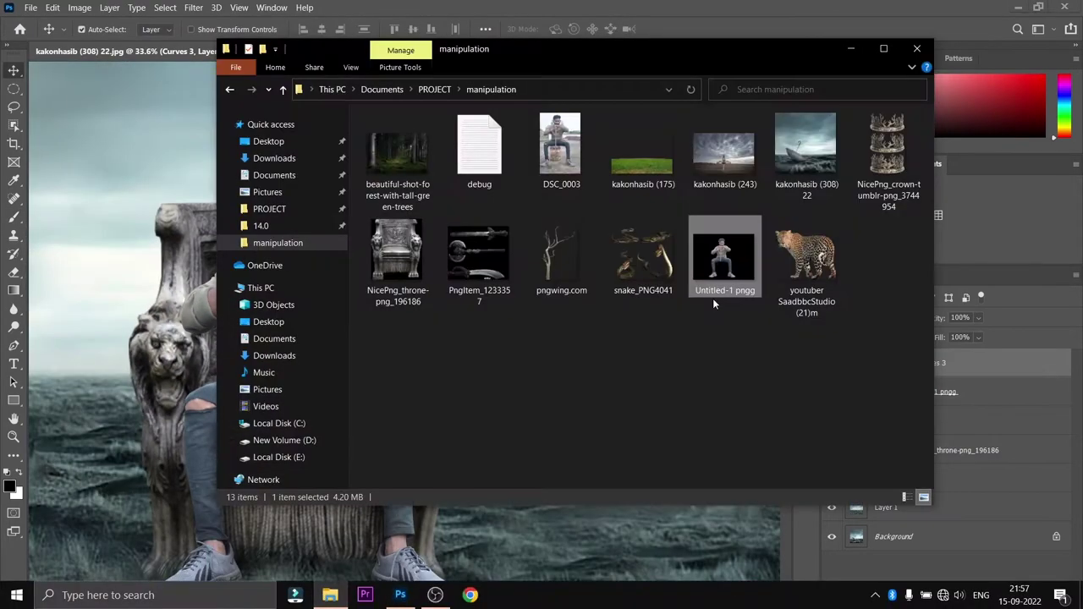
Open the weapons image, marquee the top sword and drag it into the composition
double_click(713, 298)
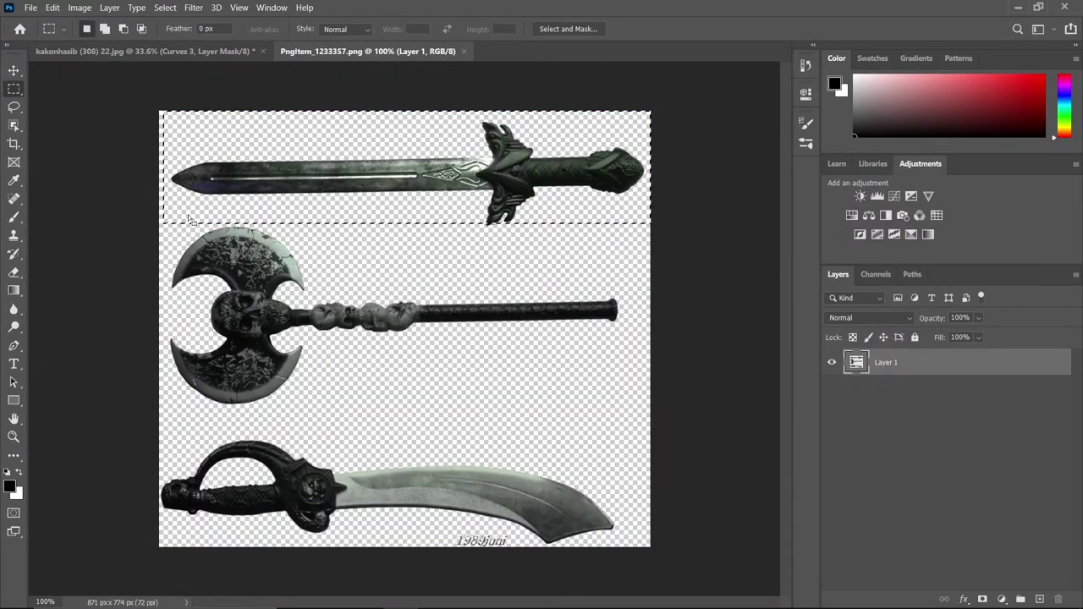
key("v")
key("m")
left_click_drag(154, 96, 650, 219)
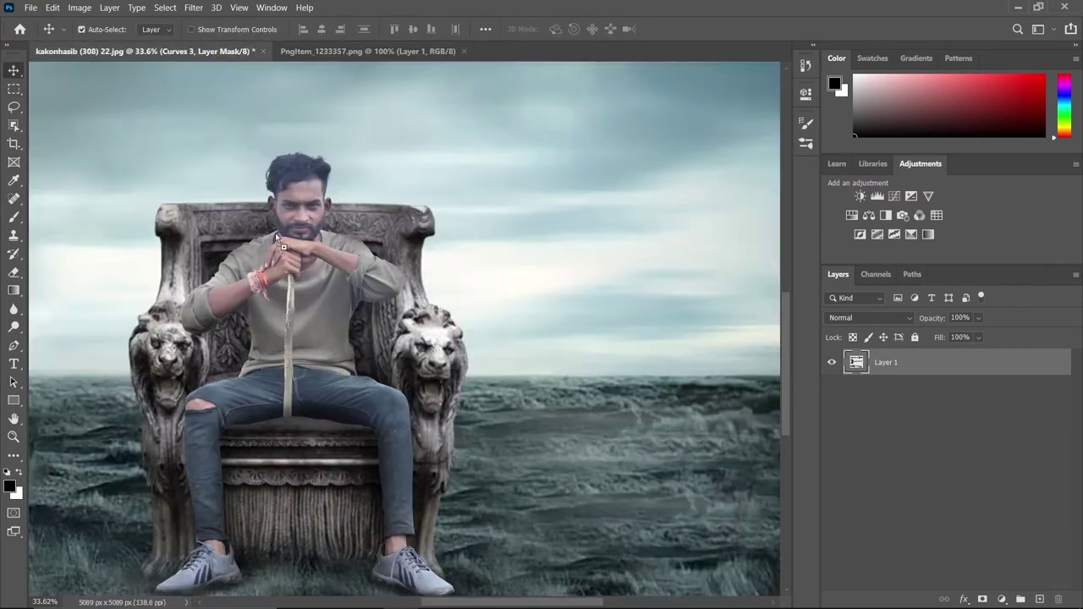
left_click_drag(530, 172, 292, 298)
Free Transform the sword to stand upright, enlarged and stretched down to the grass
right_click(950, 363)
left_click(389, 338)
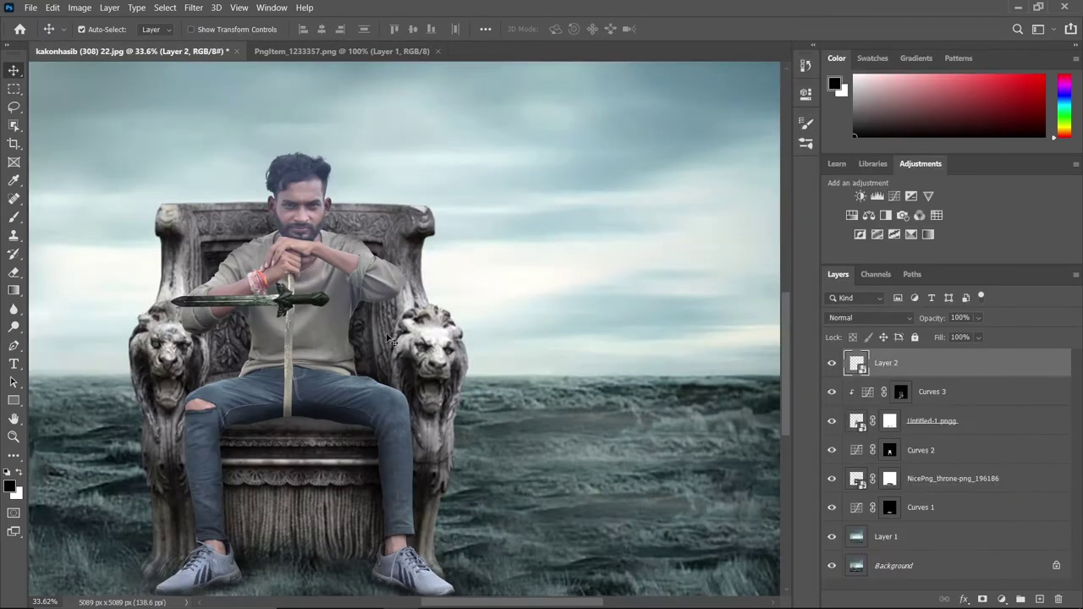
scroll(258, 150, "down", 1)
left_click_drag(257, 149, 341, 257)
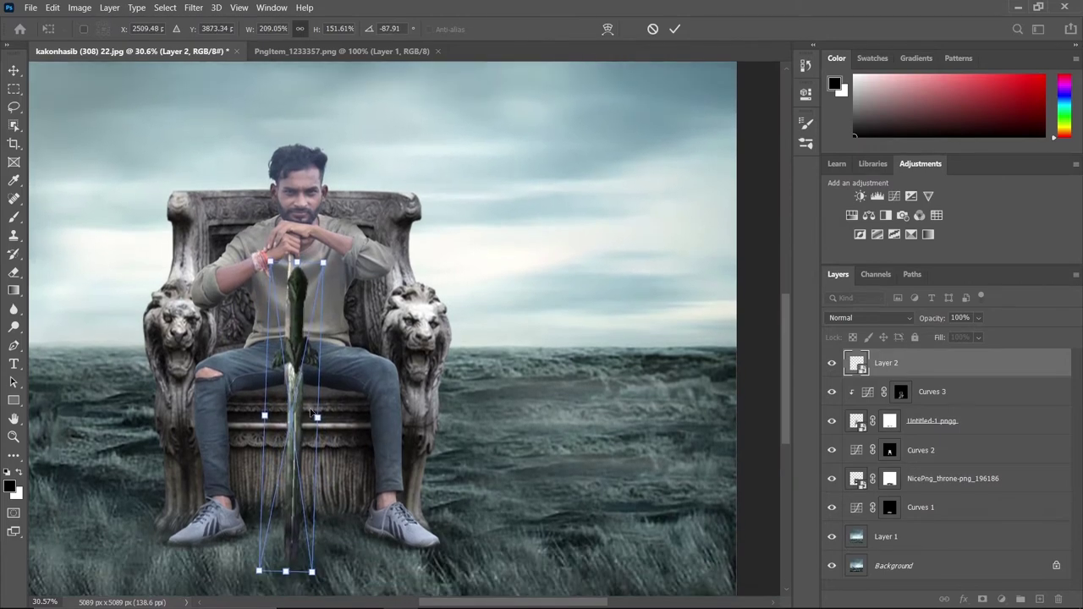
left_click_drag(291, 539, 307, 380)
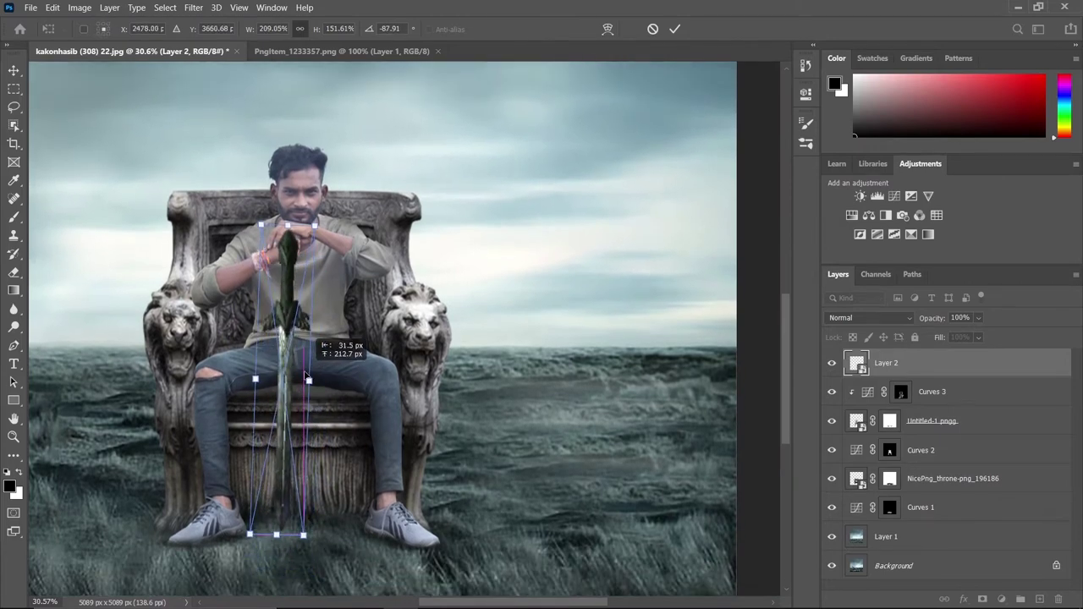
scroll(309, 379, "up", 4)
left_click_drag(342, 254, 338, 237)
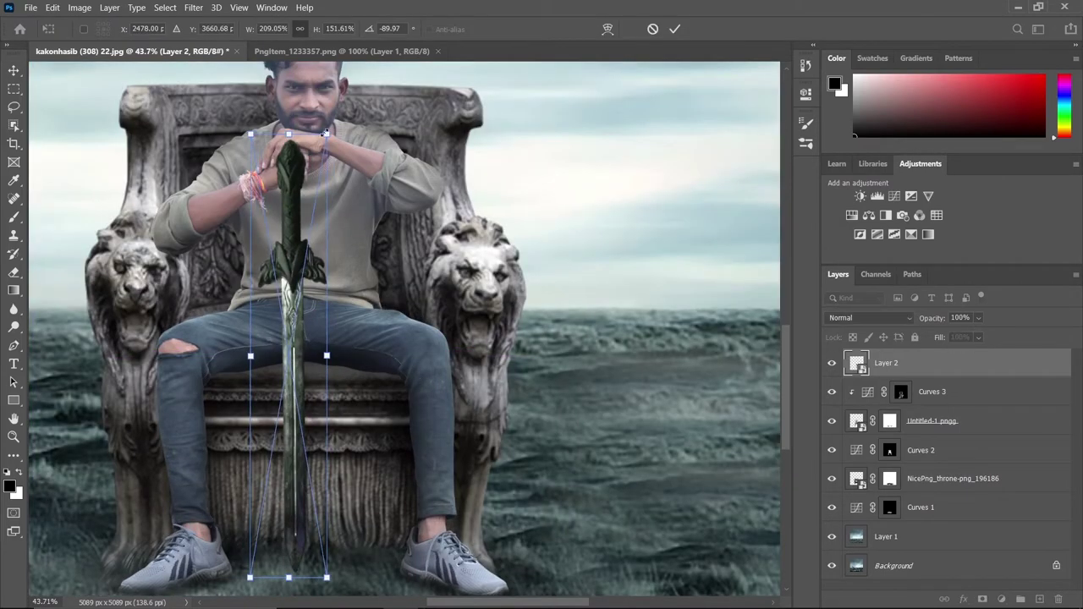
scroll(339, 236, "down", 1)
scroll(334, 298, "up", 2)
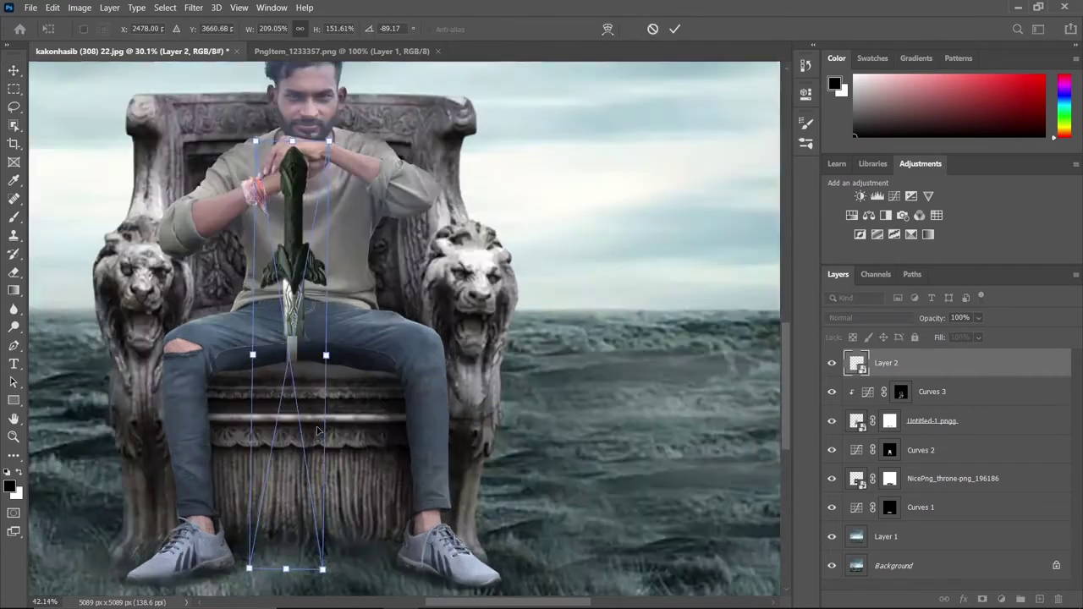
scroll(334, 298, "up", 3)
key("Return")
scroll(275, 278, "down", 5)
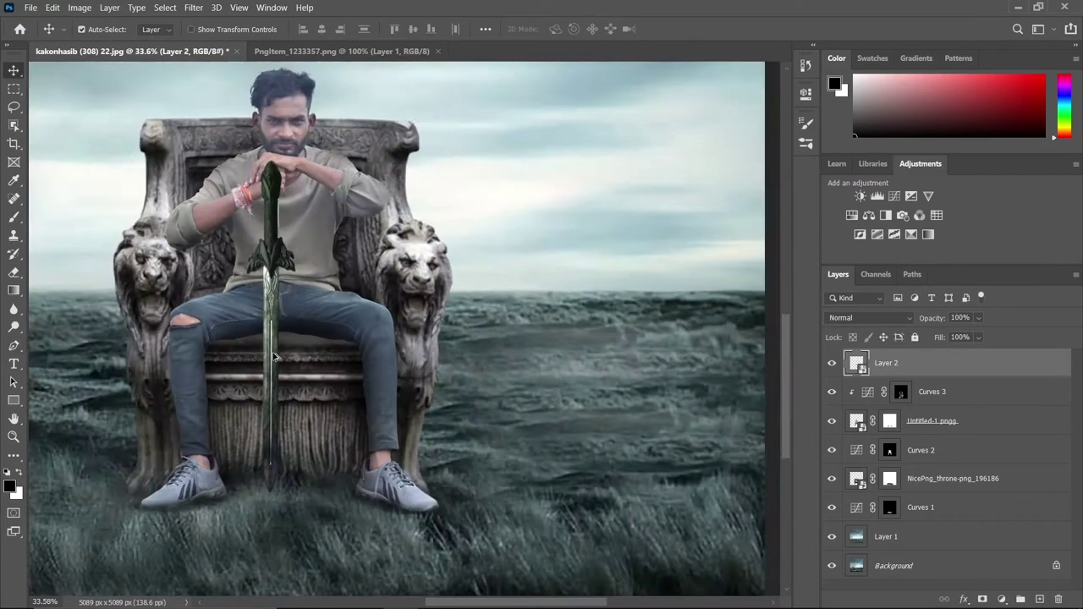
scroll(275, 278, "up", 5)
scroll(275, 277, "down", 1)
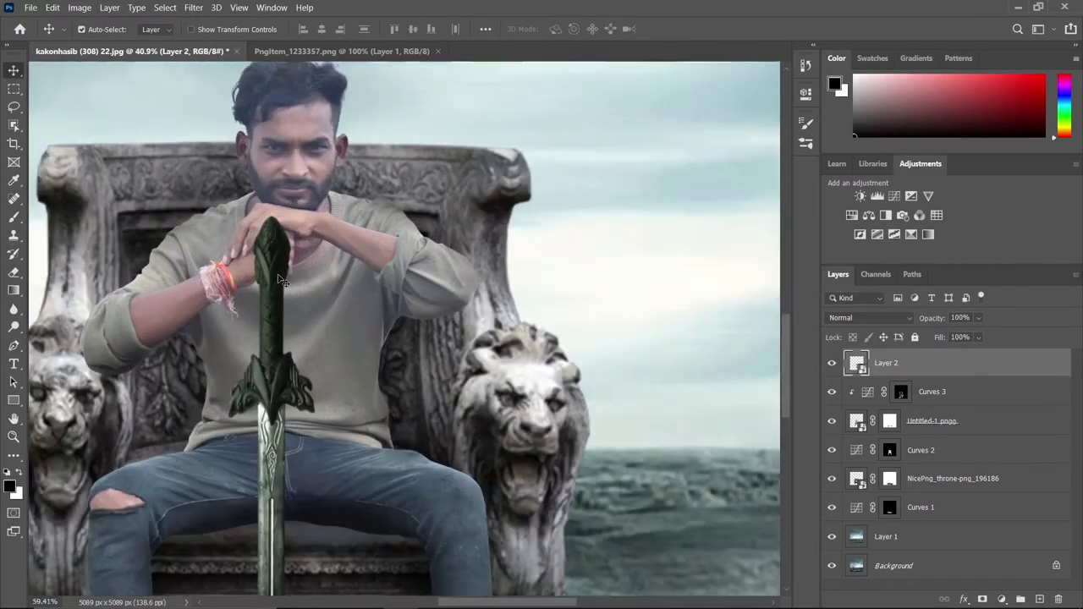
scroll(274, 285, "up", 5)
Add a mask to Layer 2 and paint out the sword where the fingers overlap it
left_click(983, 599)
key("b")
key("x")
scroll(426, 314, "up", 3)
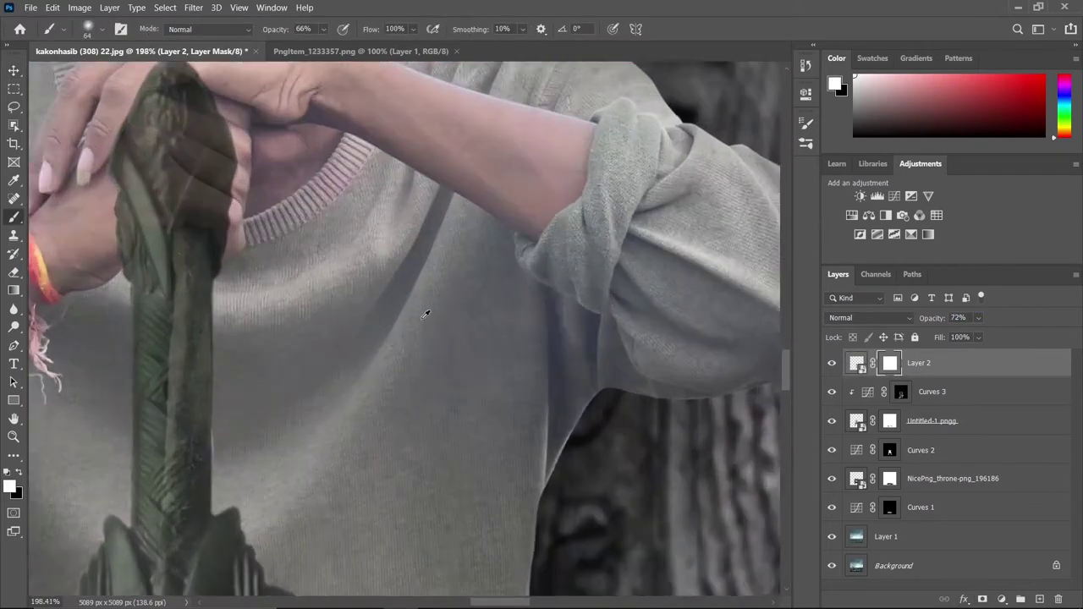
scroll(375, 189, "up", 3)
left_click_drag(349, 256, 480, 280)
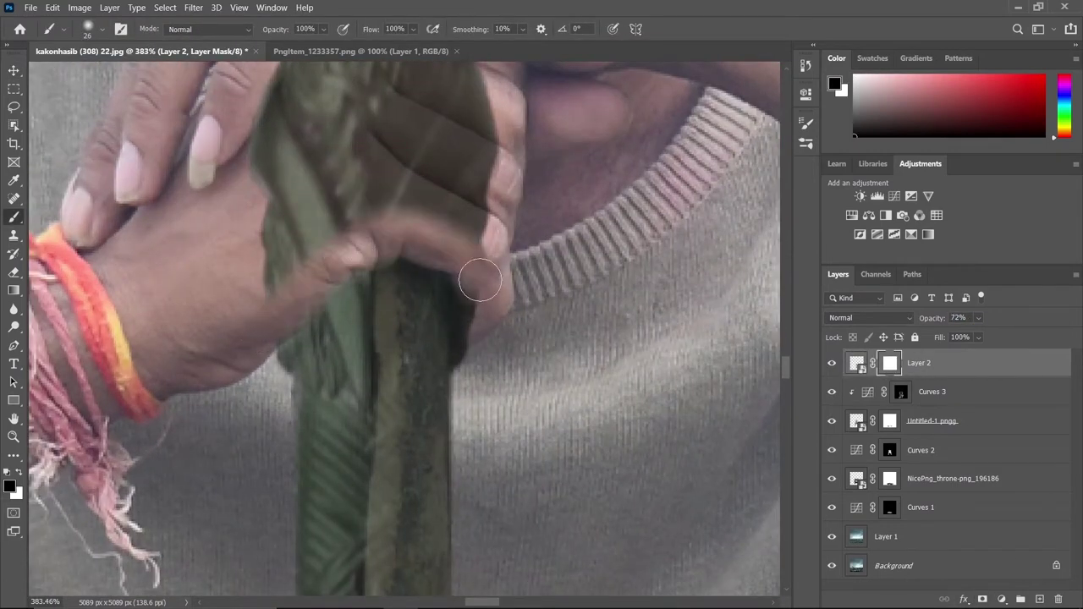
left_click_drag(532, 206, 355, 152)
scroll(386, 234, "up", 2)
left_click_drag(386, 234, 490, 61)
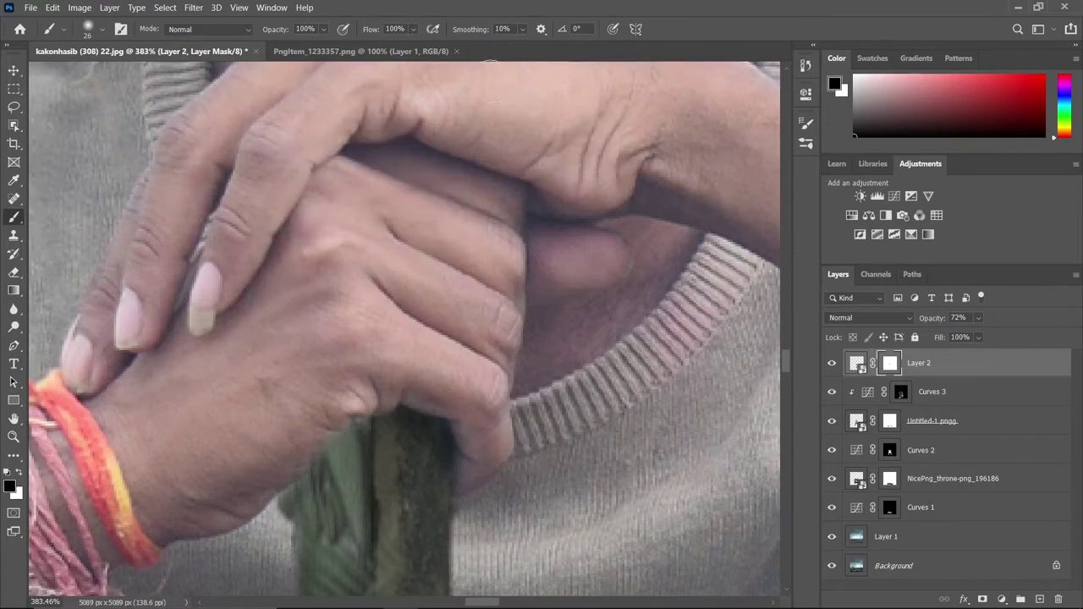
scroll(272, 373, "down", 3)
scroll(272, 373, "down", 3)
scroll(411, 380, "up", 6)
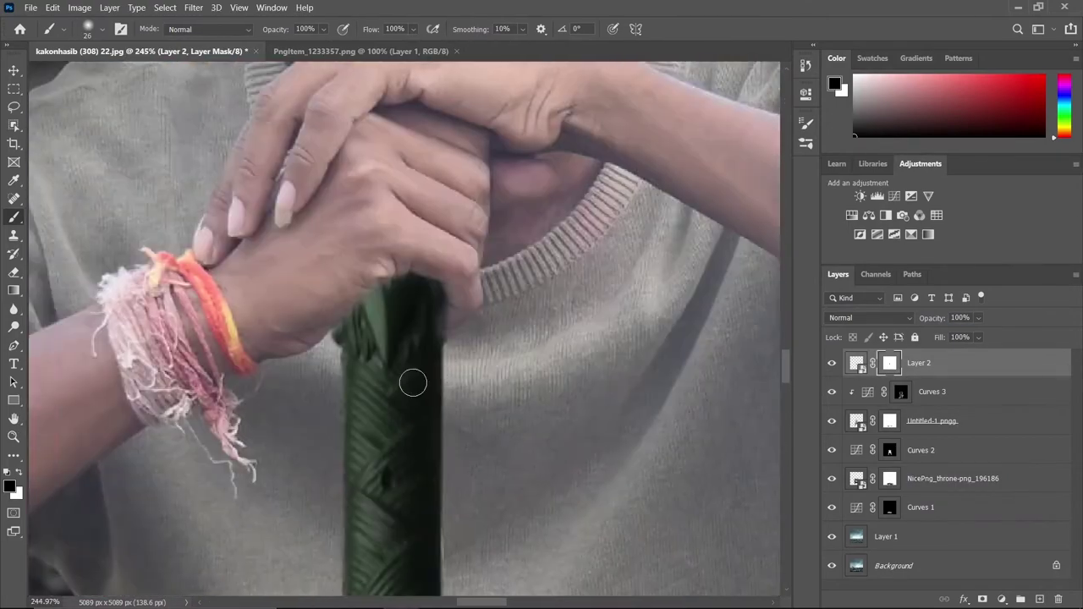
Swap the brush colour back, check the hands, and select the man's Curves 3 layer
key("x")
scroll(387, 284, "up", 2)
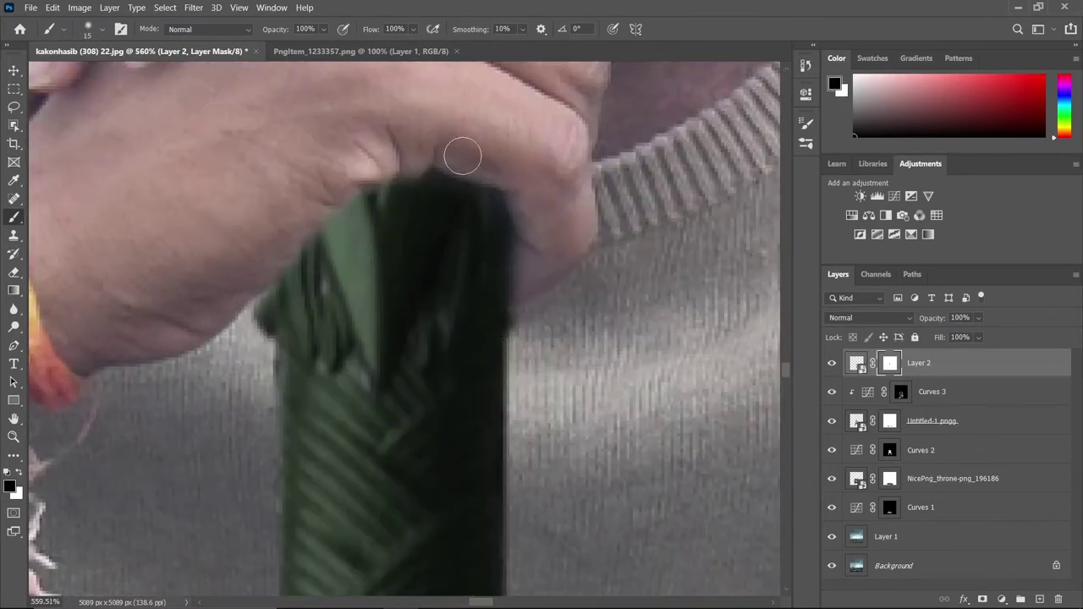
scroll(260, 336, "down", 3)
scroll(261, 336, "down", 3)
scroll(498, 307, "up", 5)
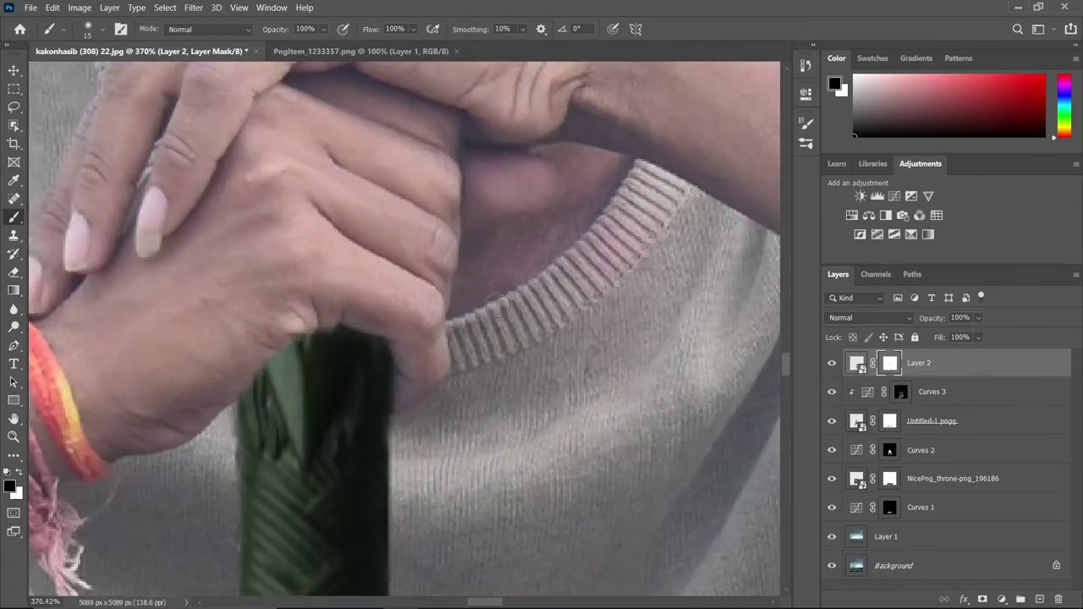
left_click(901, 393)
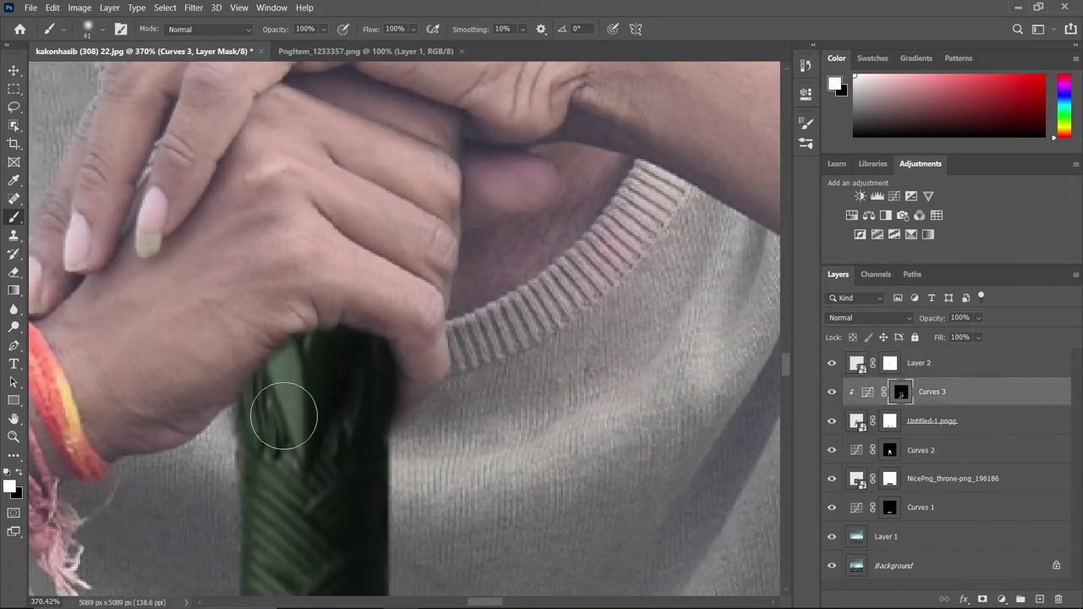
Clip an inverted-mask Curves and a Levels adjustment to the sword layer
left_click(918, 362)
left_click(878, 196)
key("ctrl+i")
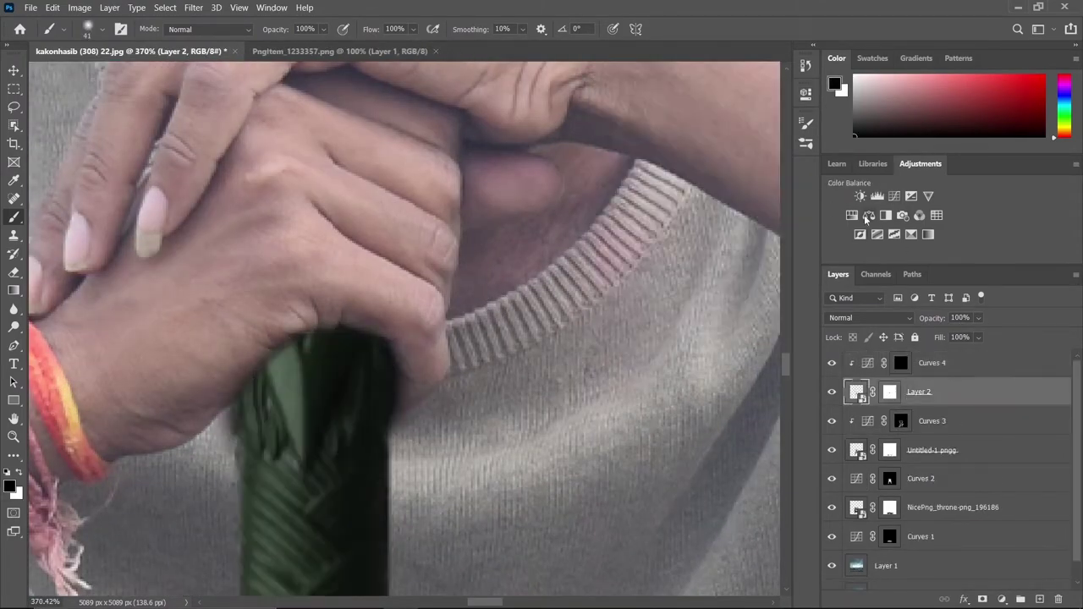
left_click(878, 196)
left_click(516, 173)
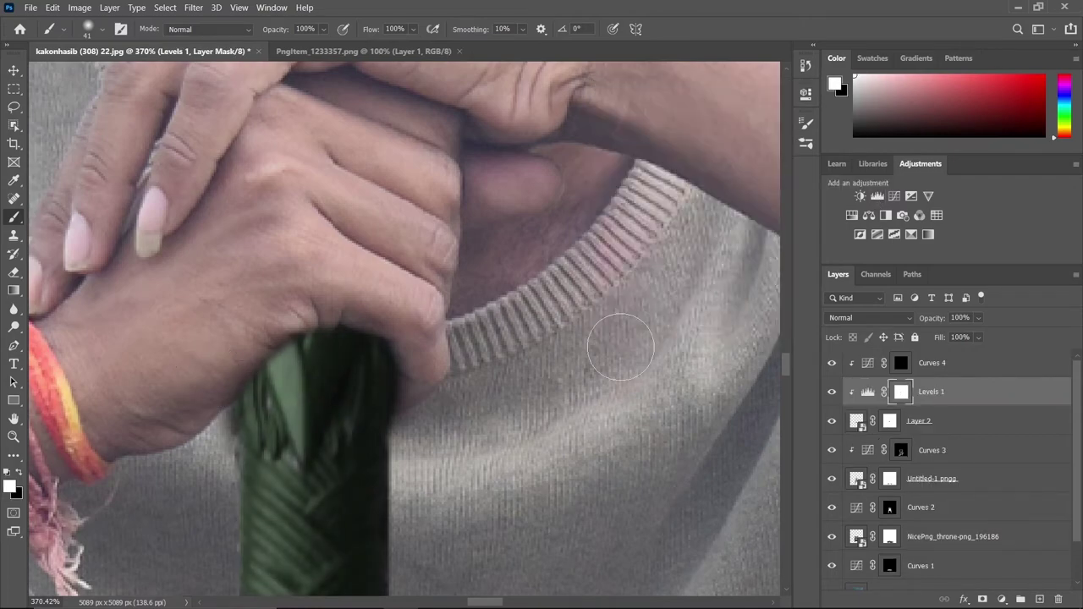
key("alt+bracketright")
left_click_drag(224, 360, 224, 364)
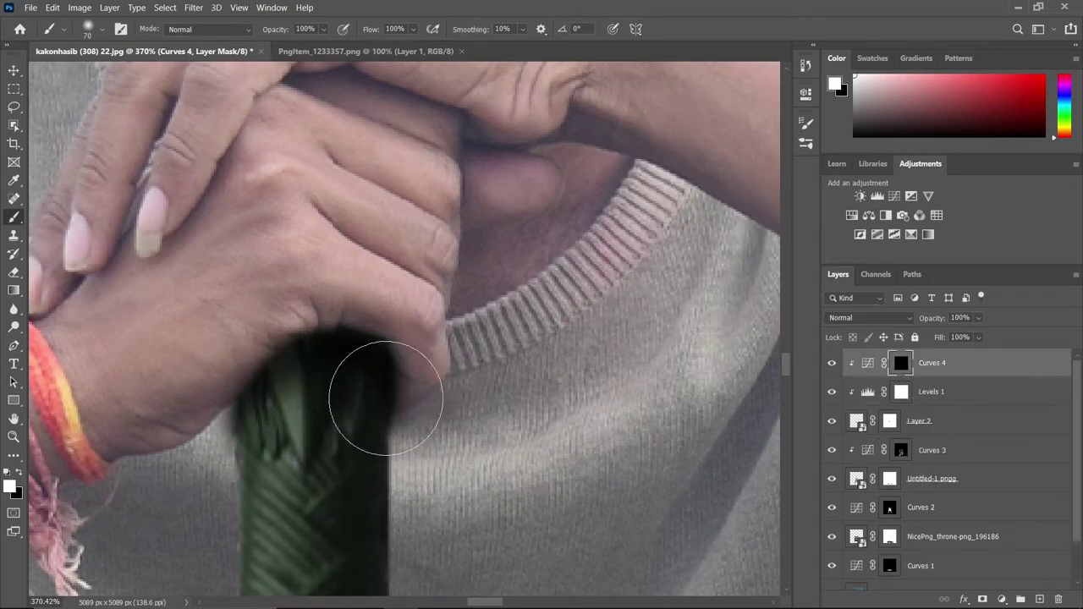
Fit the image in the window and target Layer 2's mask for painting
key("ctrl+0")
scroll(435, 516, "up", 2)
scroll(435, 516, "up", 10)
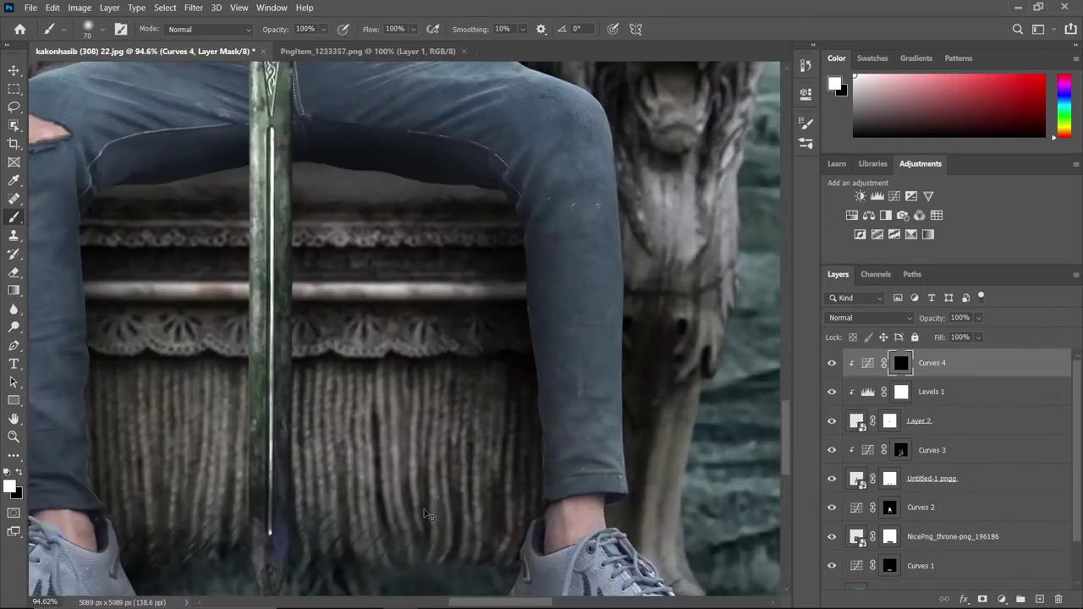
scroll(477, 375, "up", 3)
left_click(890, 422)
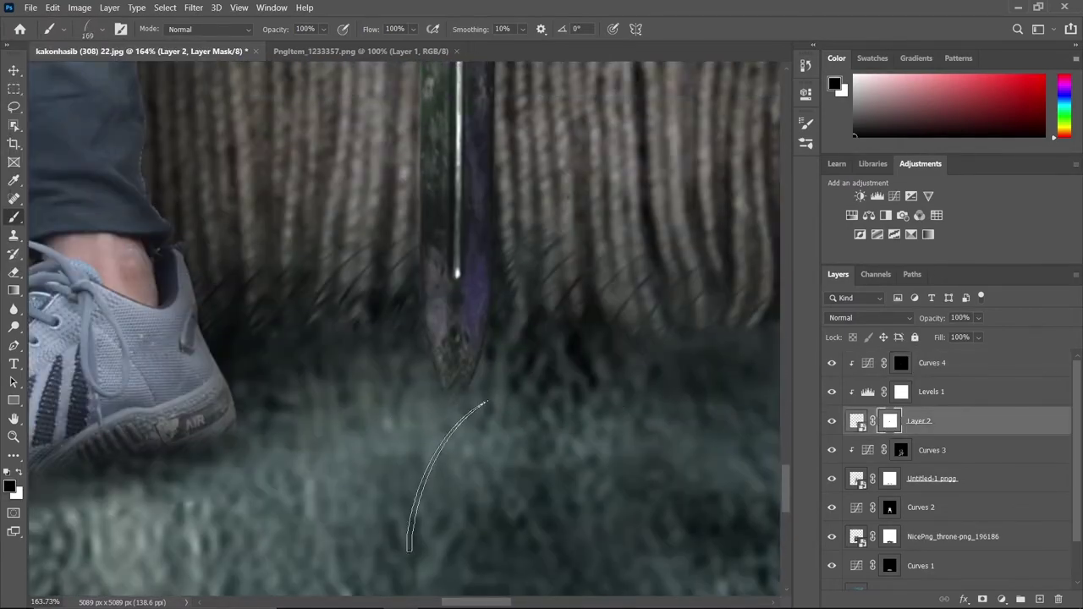
scroll(495, 402, "down", 5)
scroll(495, 402, "down", 2)
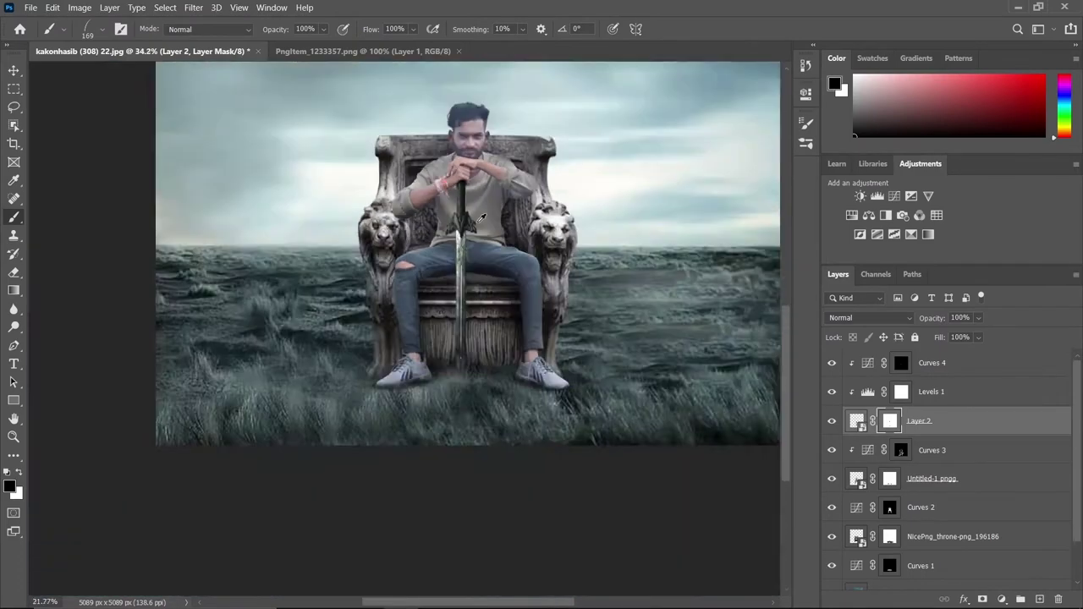
scroll(496, 402, "down", 3)
scroll(903, 407, "down", 2)
Place the leopard photo from Explorer just above the background field layer
left_click(886, 546)
key("alt+Tab")
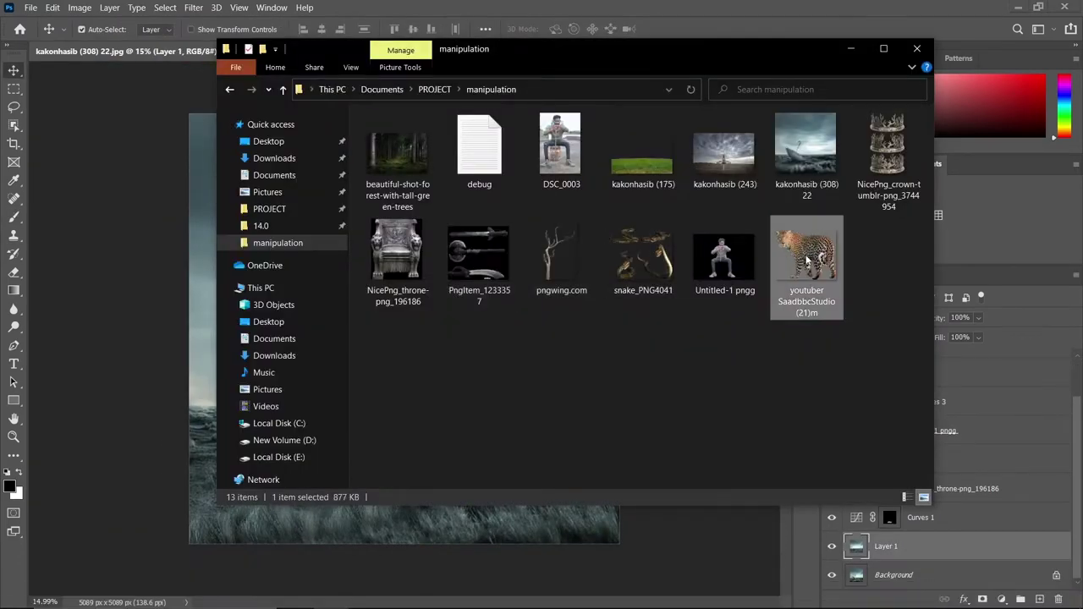
mouse_move(810, 254)
left_mouse_down()
mouse_move(428, 374)
mouse_move(428, 350)
left_mouse_up()
key("Return")
Shift the leopard layer left behind the throne and add a layer mask
scroll(537, 274, "up", 2)
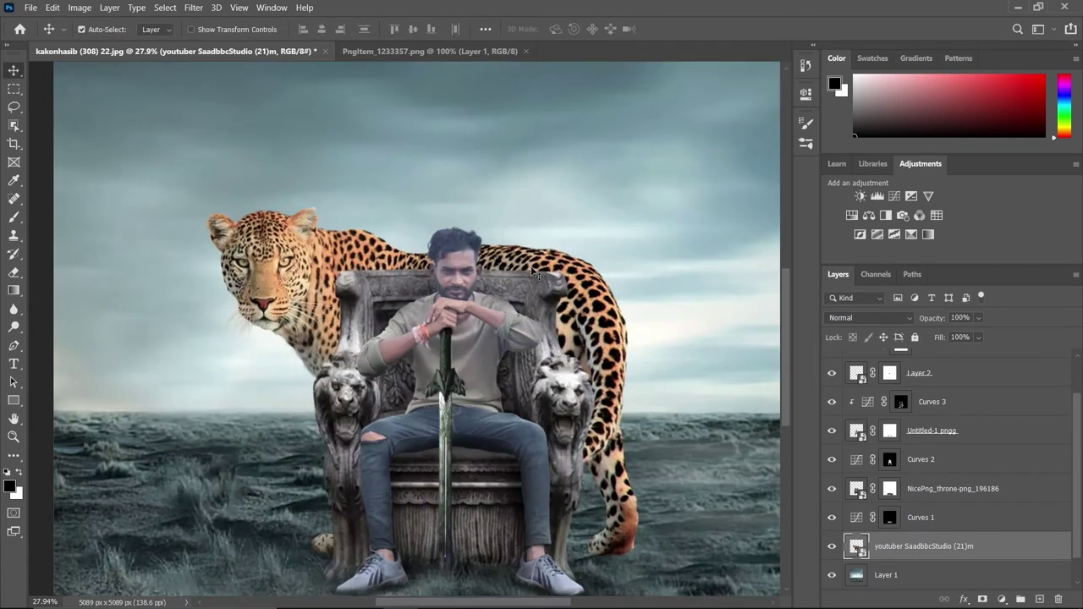
mouse_move(542, 269)
left_mouse_down()
mouse_move(551, 267)
mouse_move(525, 269)
left_mouse_up()
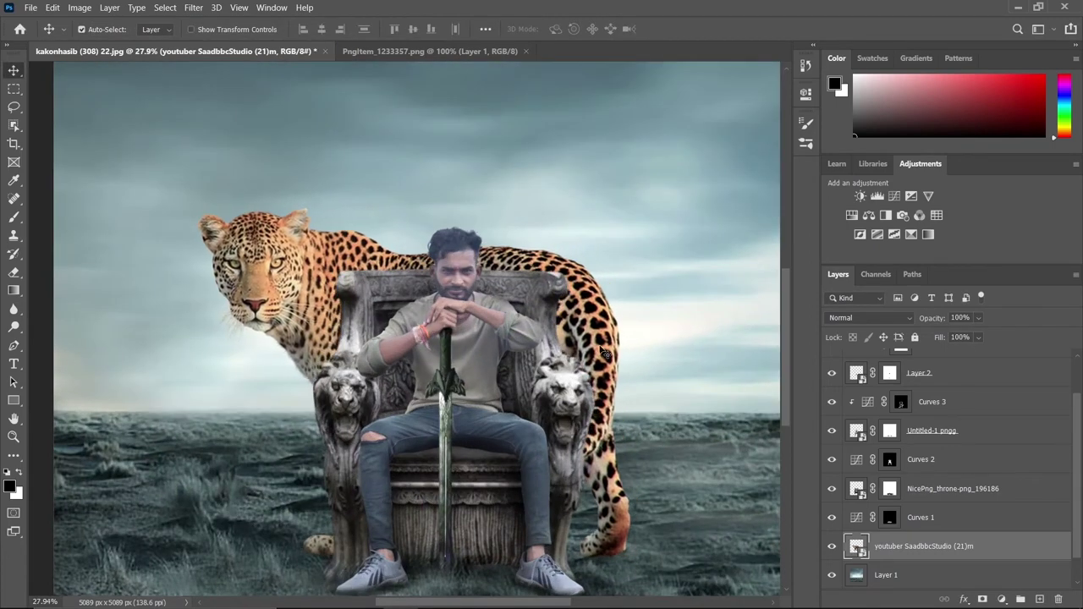
scroll(541, 356, "up", 2)
left_click(982, 599)
Paint black over the leopard's paws with a soft 237 px brush at 66% opacity
key("b")
scroll(606, 500, "up", 4)
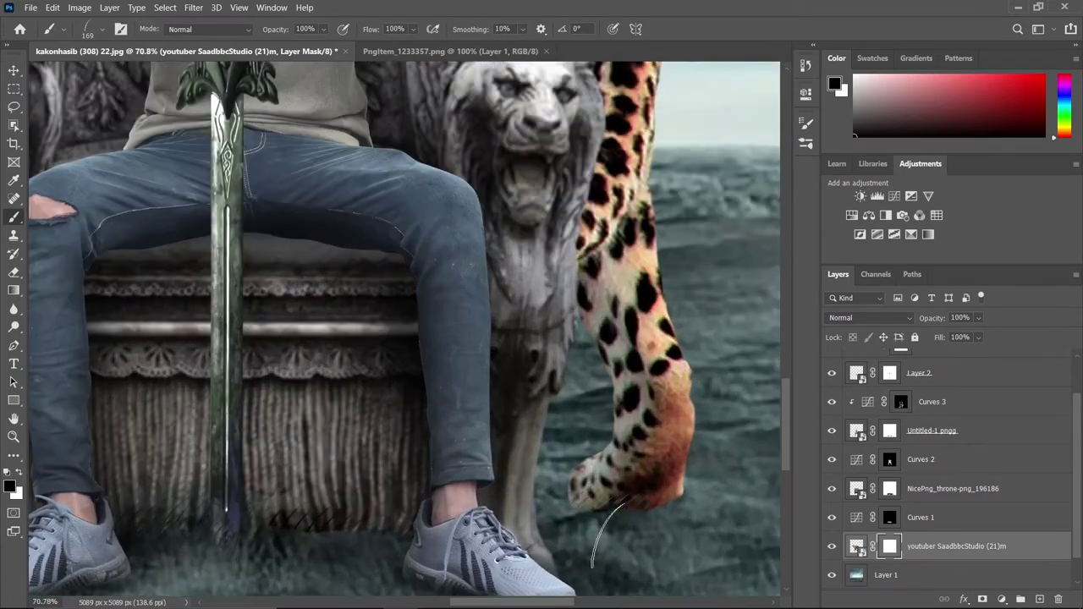
scroll(105, 356, "left", 5)
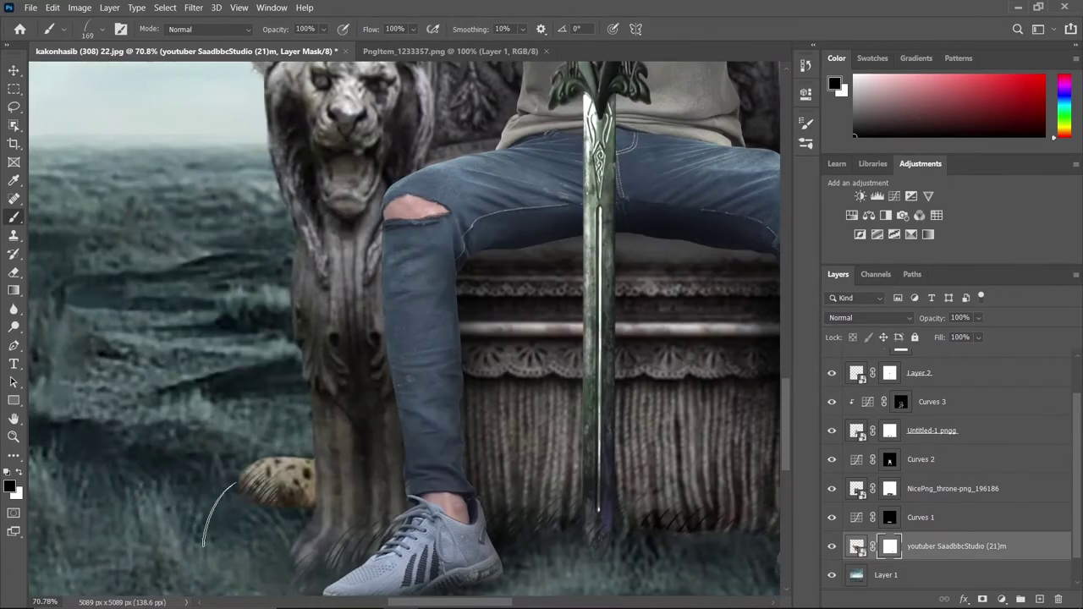
left_click(103, 28)
key("6")
key("6")
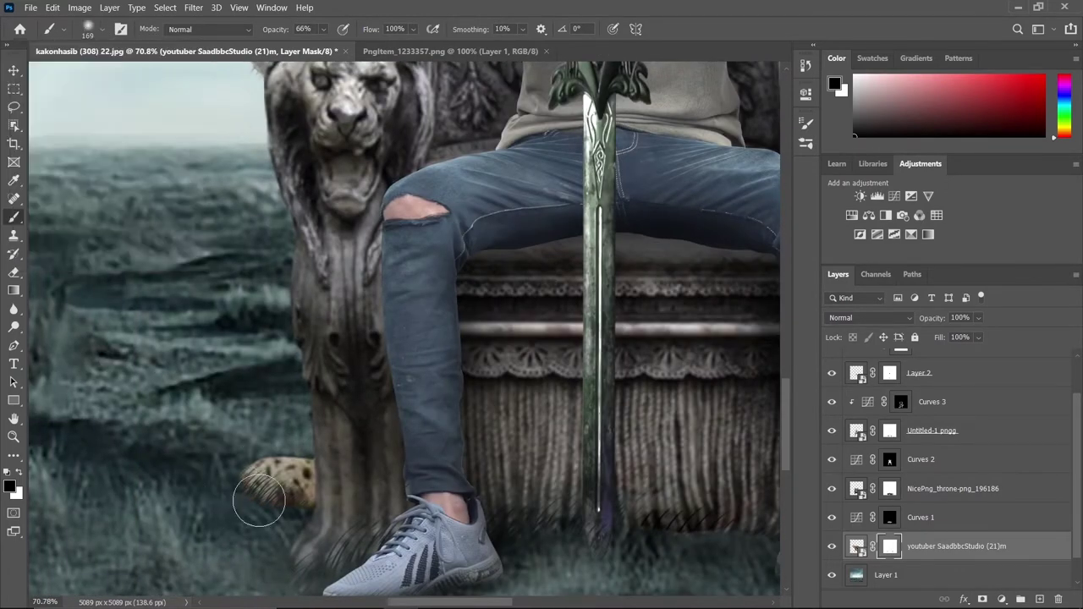
key("super")
key("super")
scroll(429, 540, "right", 8)
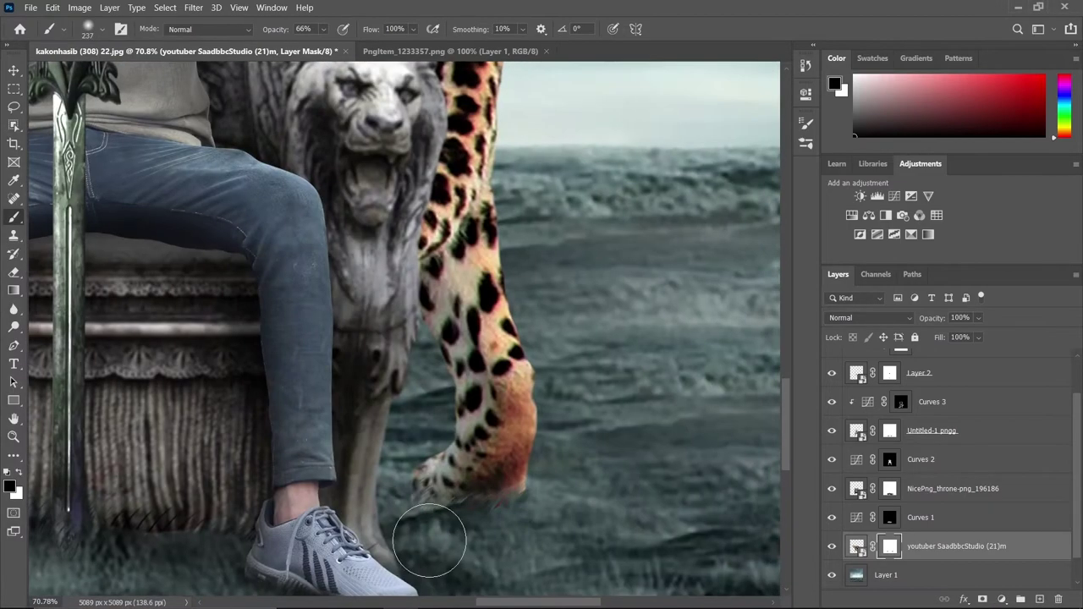
scroll(553, 538, "down", 5, "alt")
scroll(829, 456, "up", 2)
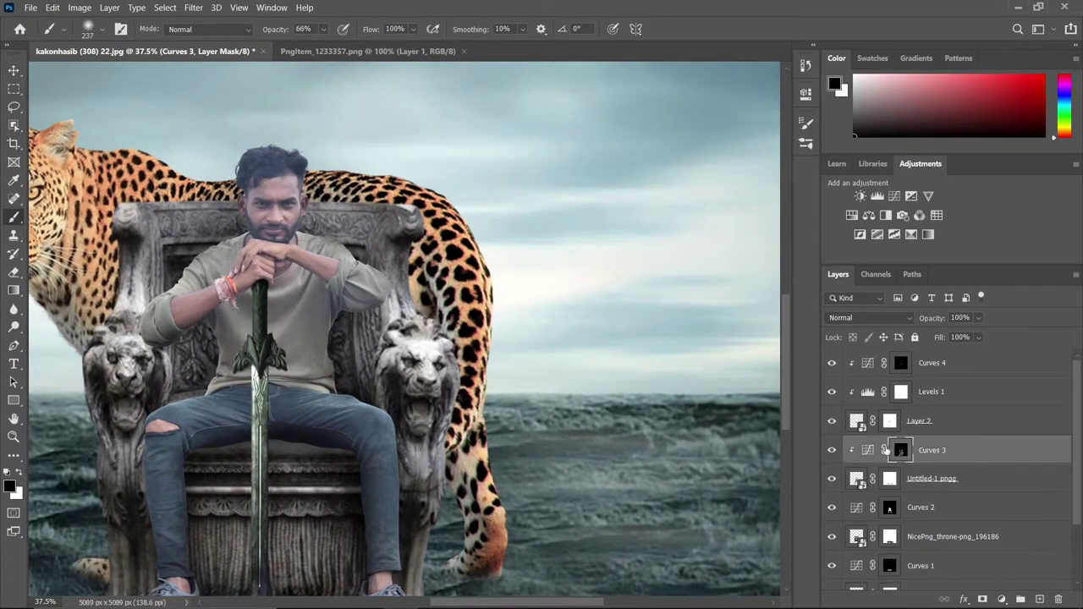
Bring the crown PNG into the throne document and place it on the man's head
left_click(887, 450)
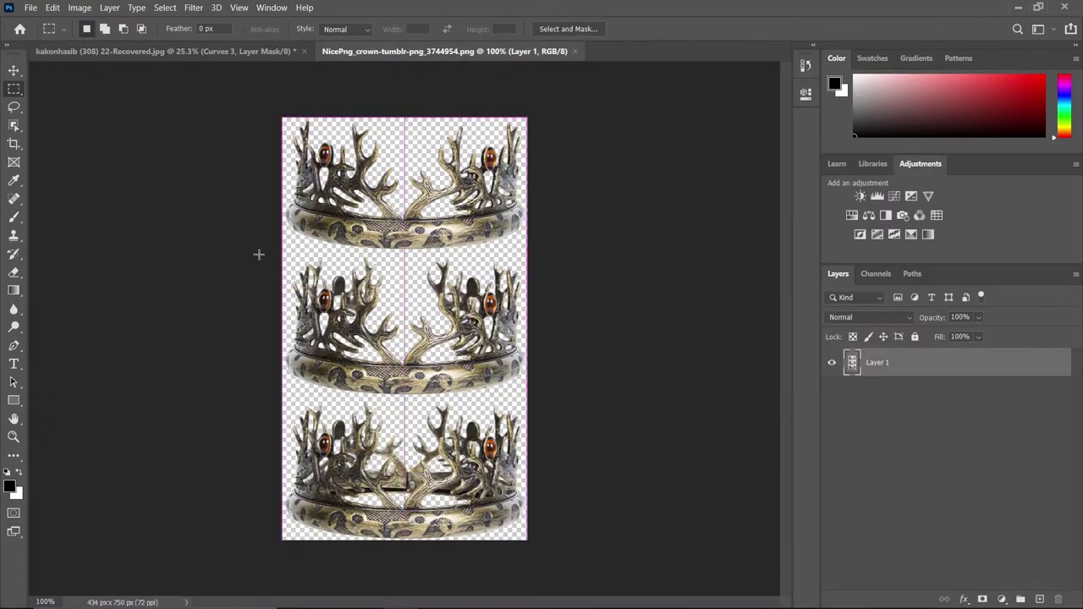
key("v")
mouse_move(404, 338)
left_mouse_down()
mouse_move(222, 51)
mouse_move(397, 246)
left_mouse_up()
scroll(389, 246, "up", 2, "alt")
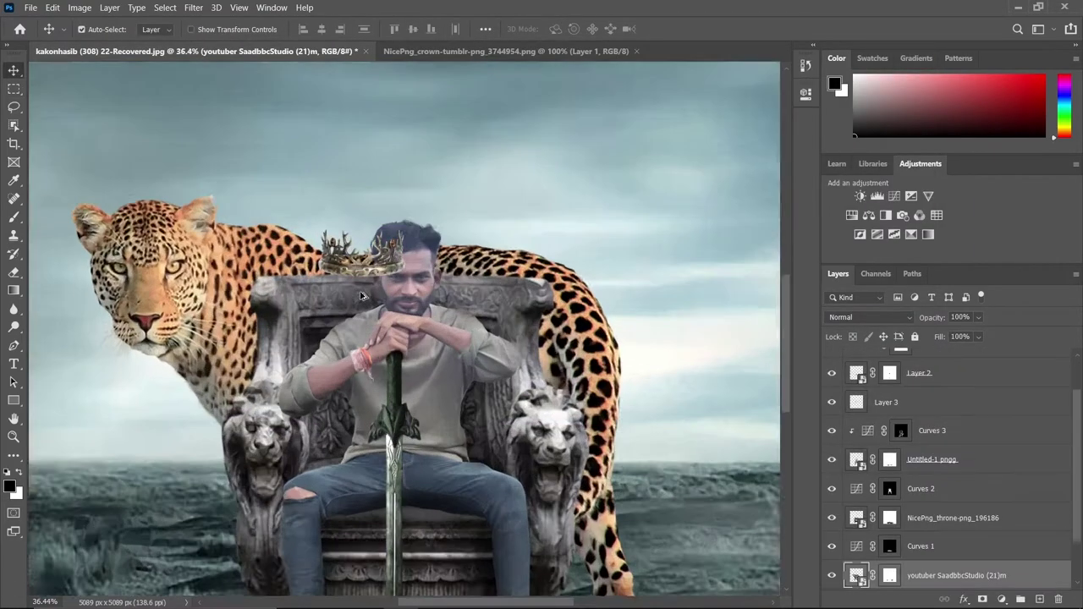
scroll(389, 245, "up", 4, "alt")
left_click_drag(259, 337, 405, 239)
Scale the crown down to fit the head and launch Liquify on the crown layer
key("ctrl+t")
left_click_drag(289, 89, 313, 129)
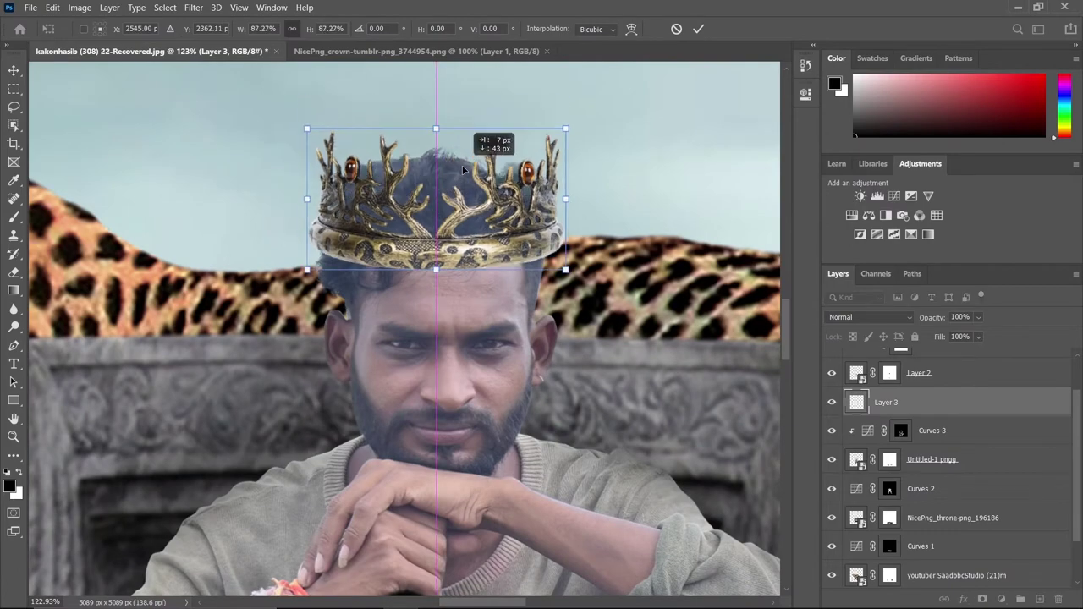
key("Return")
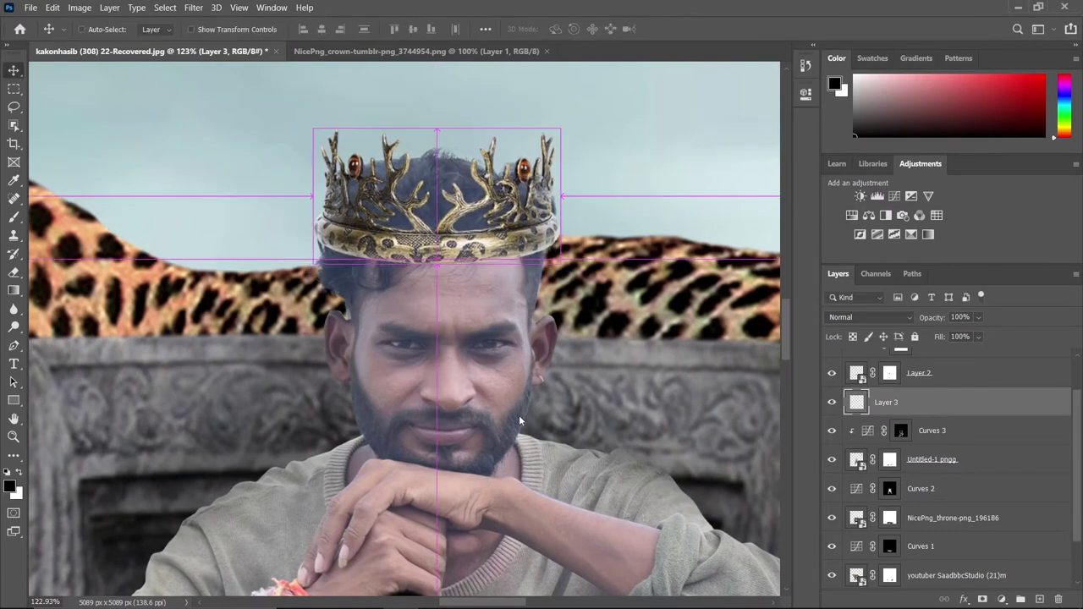
key("shift+ctrl+x")
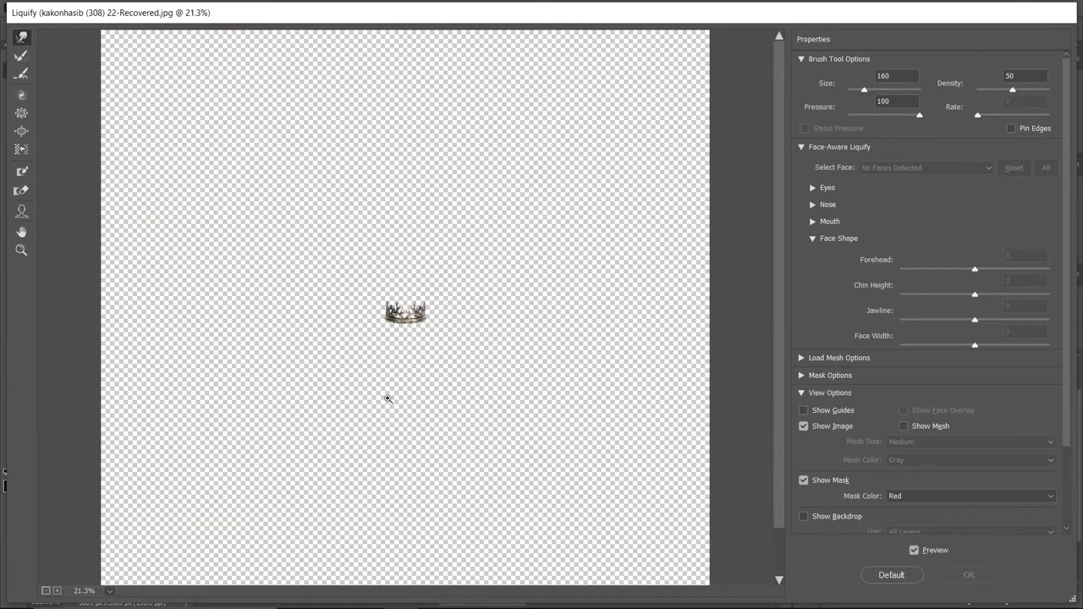
Cancel Liquify on the crown, apply Liquify to the man's layer, and add a Curves adjustment
scroll(397, 423, "up", 5)
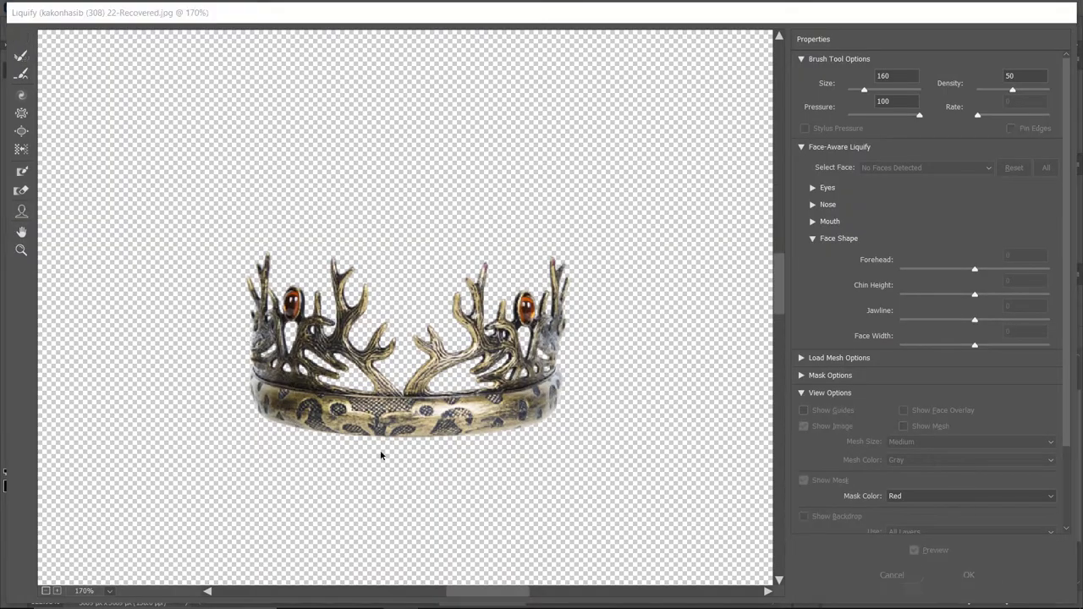
key("Return")
left_click(859, 467)
key("shift+ctrl+x")
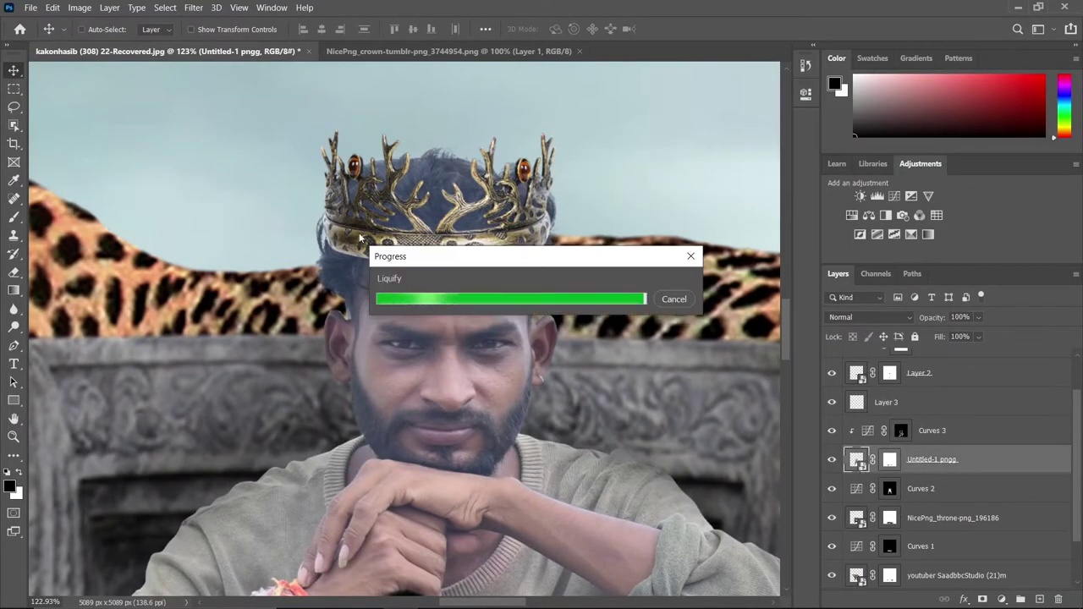
scroll(161, 292, "up", 3)
scroll(152, 297, "up", 3)
left_click_drag(152, 296, 140, 210)
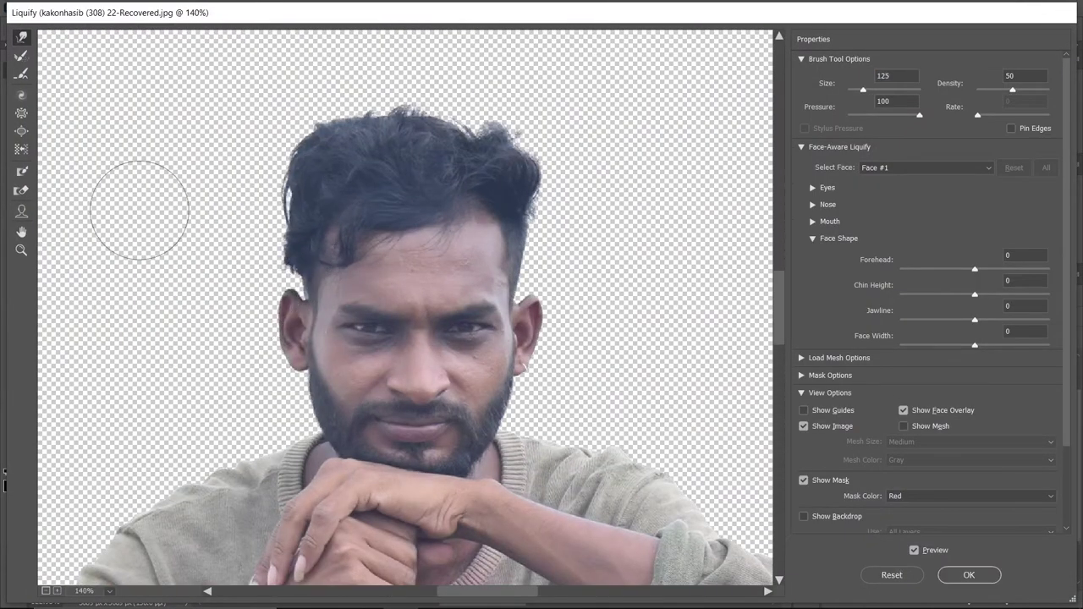
left_click(969, 576)
left_click(895, 196)
Darken the image with the Curves 5 curve, then invert its mask to hide the darkening
left_click_drag(768, 171, 767, 273)
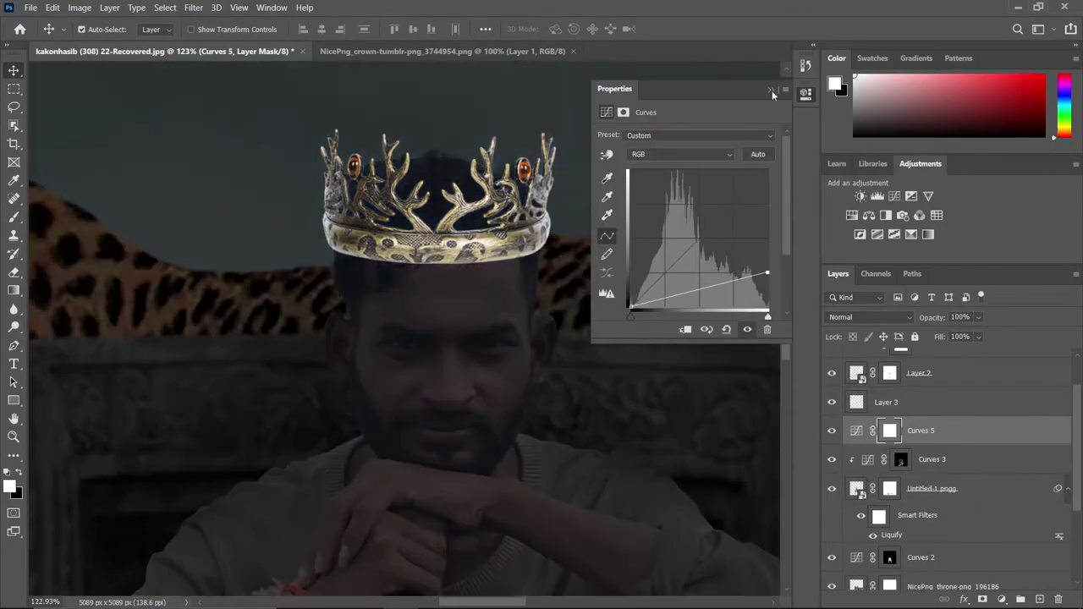
left_click(772, 91)
key("ctrl+i")
scroll(443, 322, "up", 5)
key("b")
scroll(436, 254, "up", 3)
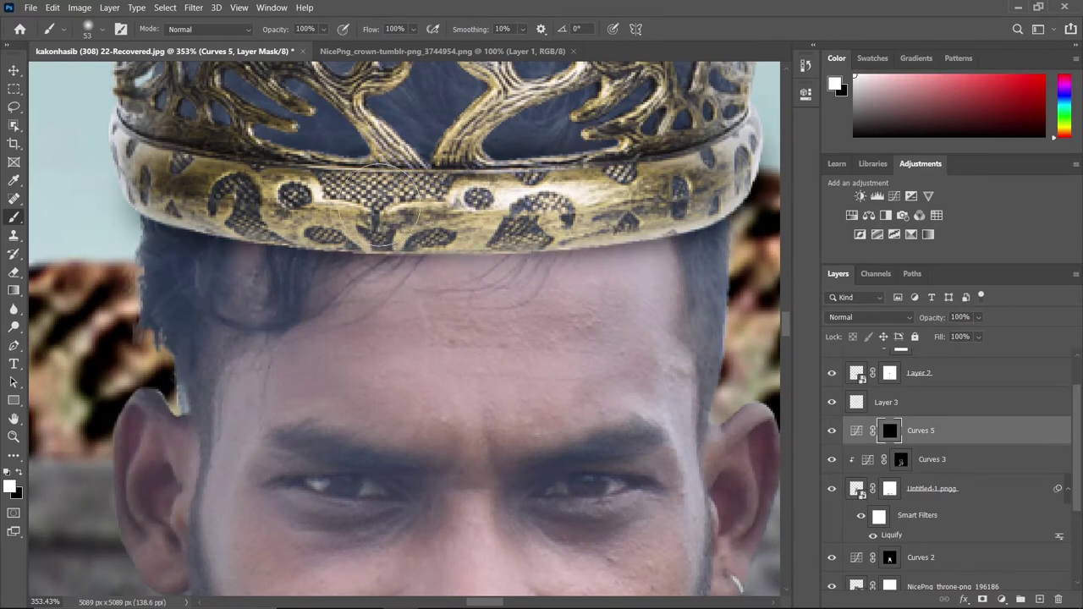
scroll(220, 203, "down", 2)
scroll(453, 286, "down", 5)
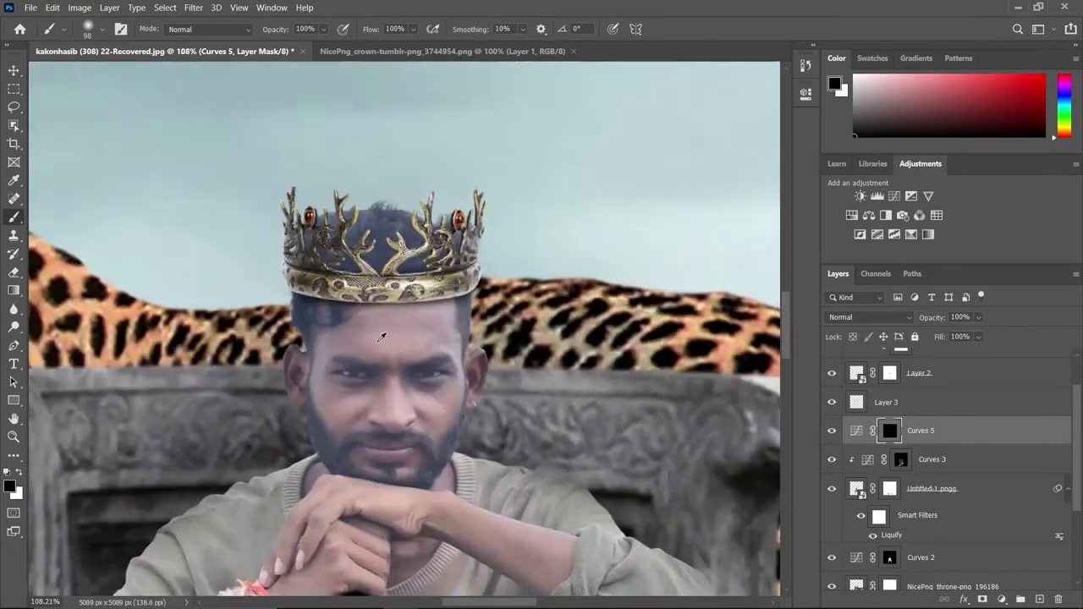
scroll(452, 285, "down", 4)
scroll(453, 286, "up", 3)
Clip a Levels 2 adjustment at 0.74 and 241 to the man's layer
key("alt+bracketleft")
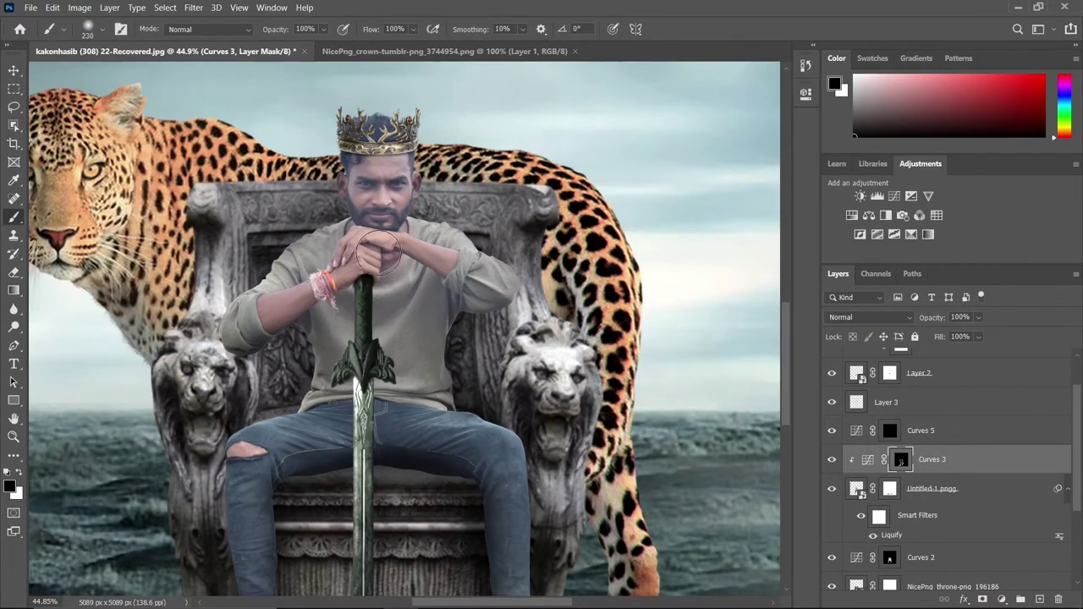
left_click(878, 195)
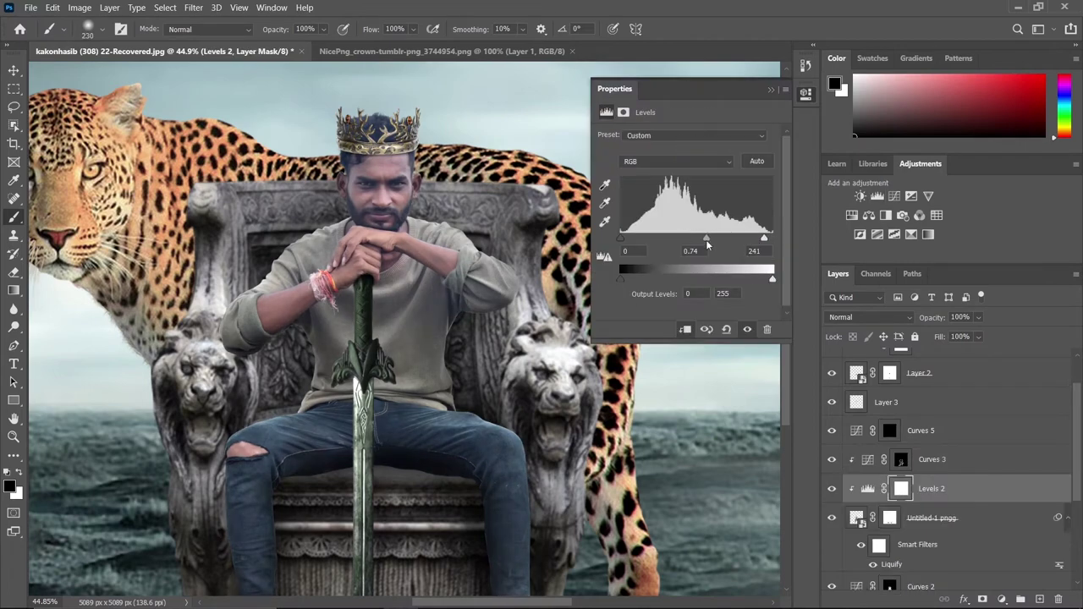
left_click(806, 93)
scroll(472, 317, "up", 1)
key("alt+bracketleft")
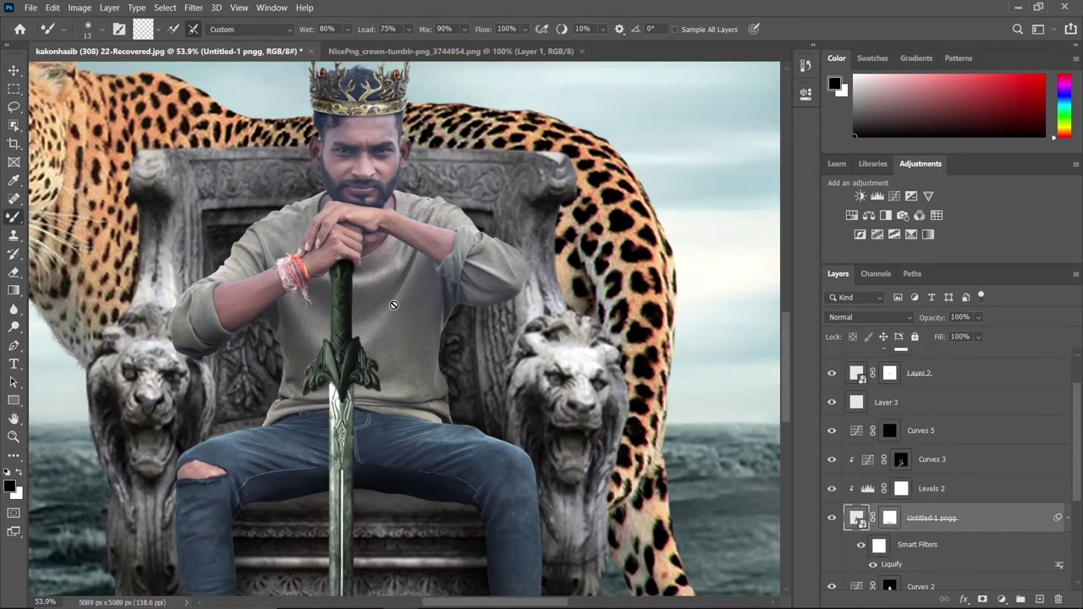
Blend the man's face, beard, nose and cheeks smooth with the Mixer Brush
scroll(393, 304, "up", 6)
scroll(338, 234, "up", 4)
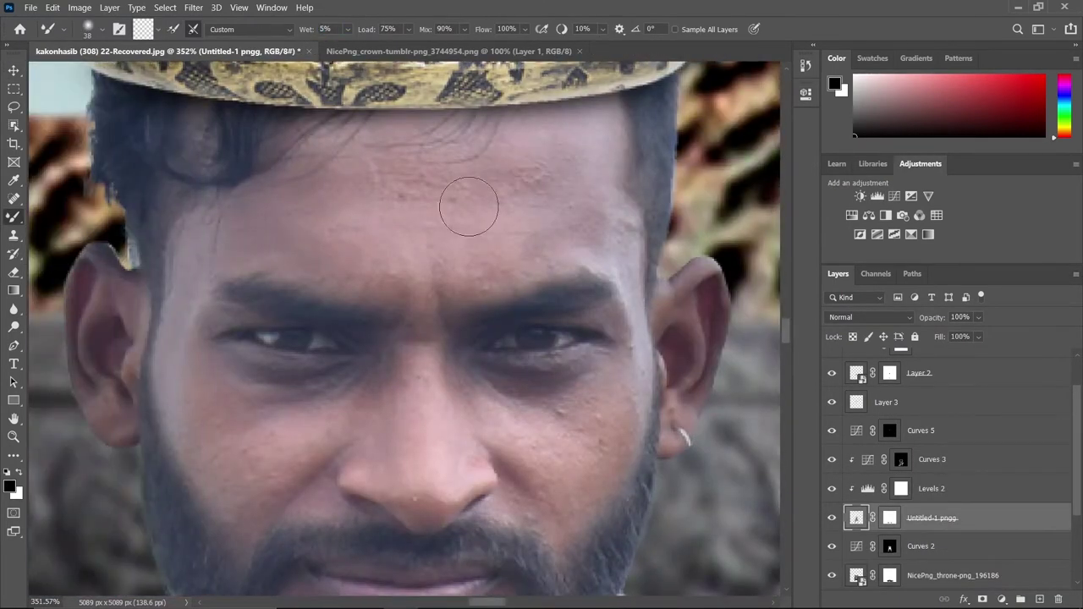
scroll(406, 182, "up", 1)
scroll(423, 194, "up", 1)
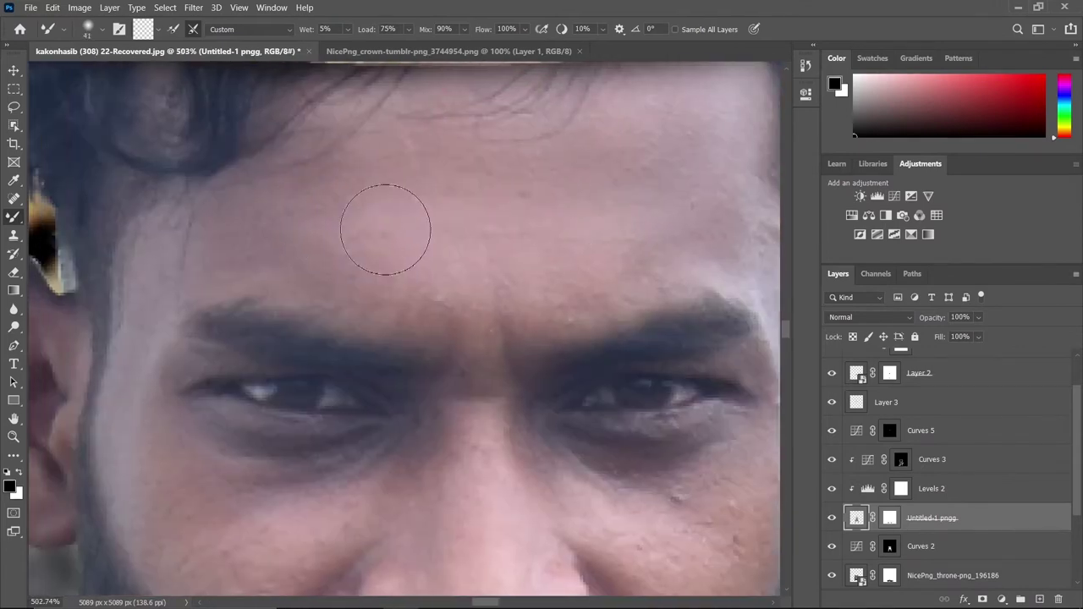
scroll(507, 152, "up", 1)
scroll(592, 280, "down", 1)
key("bracketleft")
key("bracketleft")
key("bracketleft")
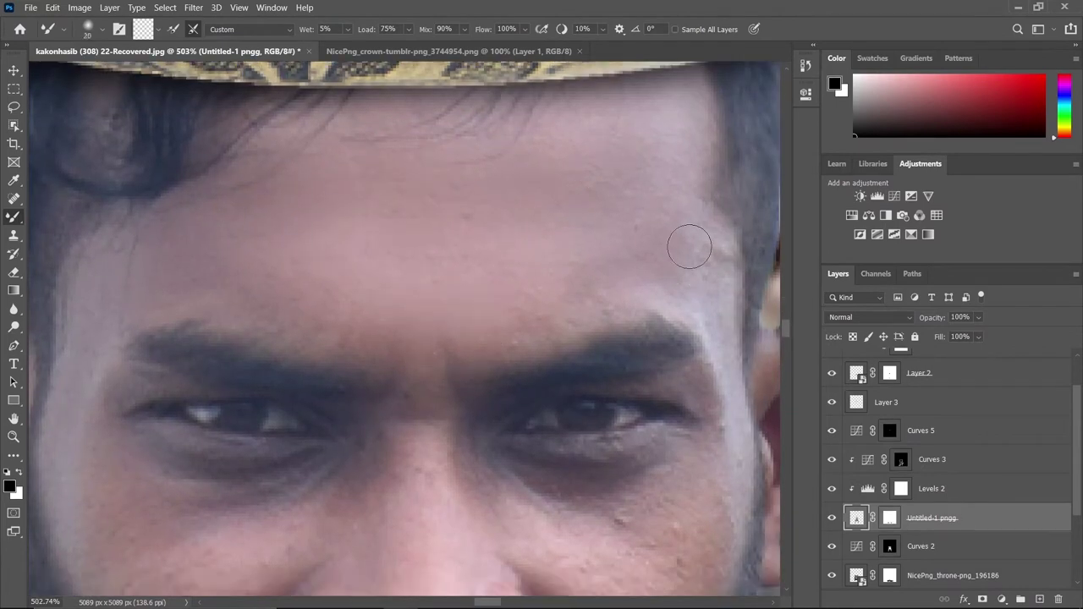
scroll(550, 271, "down", 1)
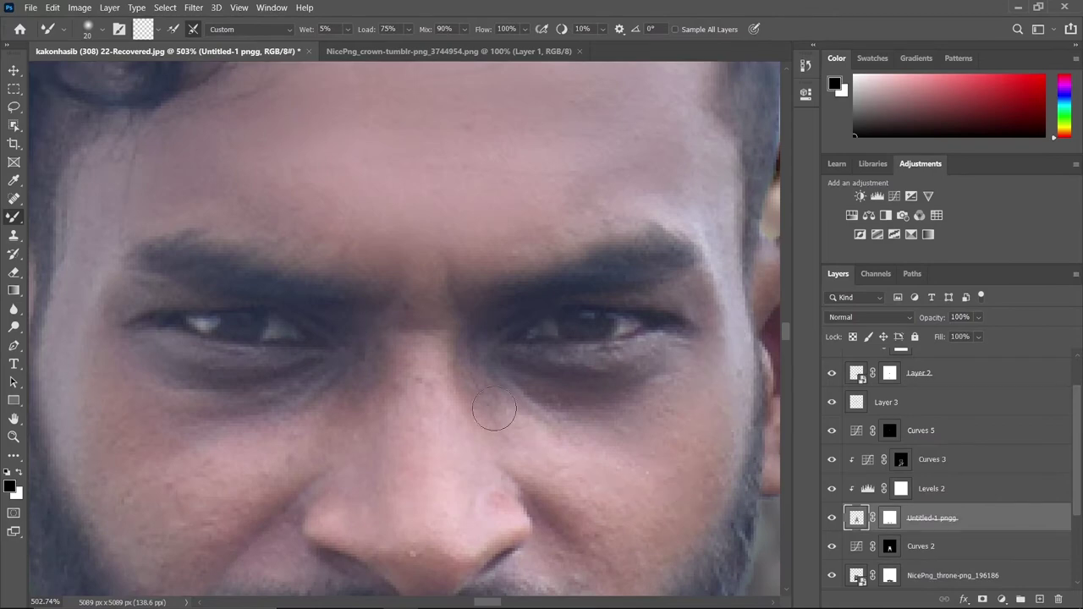
key("bracketright")
key("bracketright")
scroll(176, 480, "down", 1)
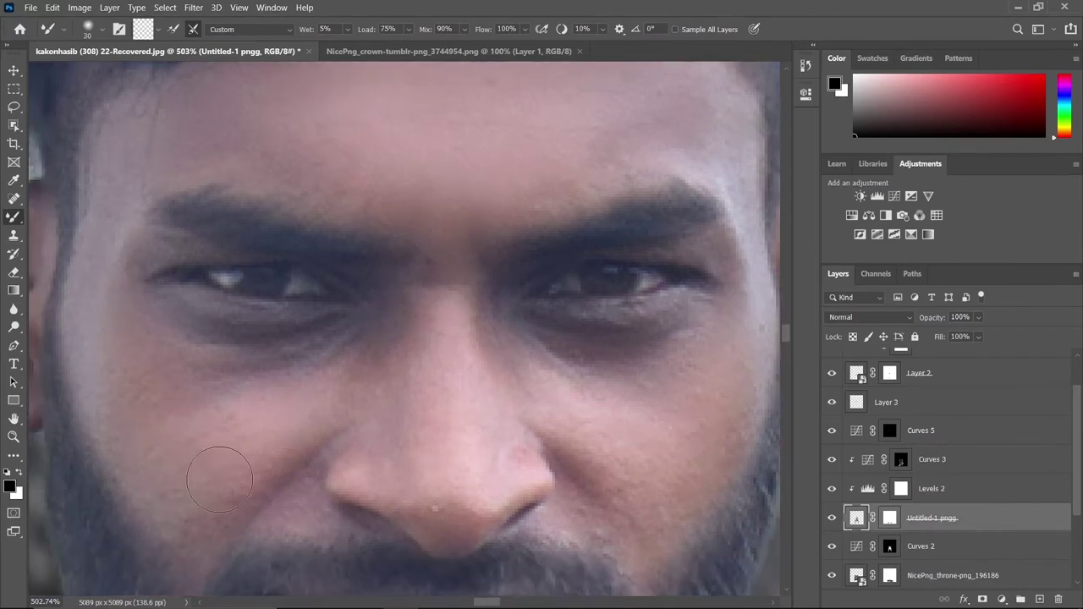
key("bracketright")
key("bracketright")
scroll(453, 394, "down", 2)
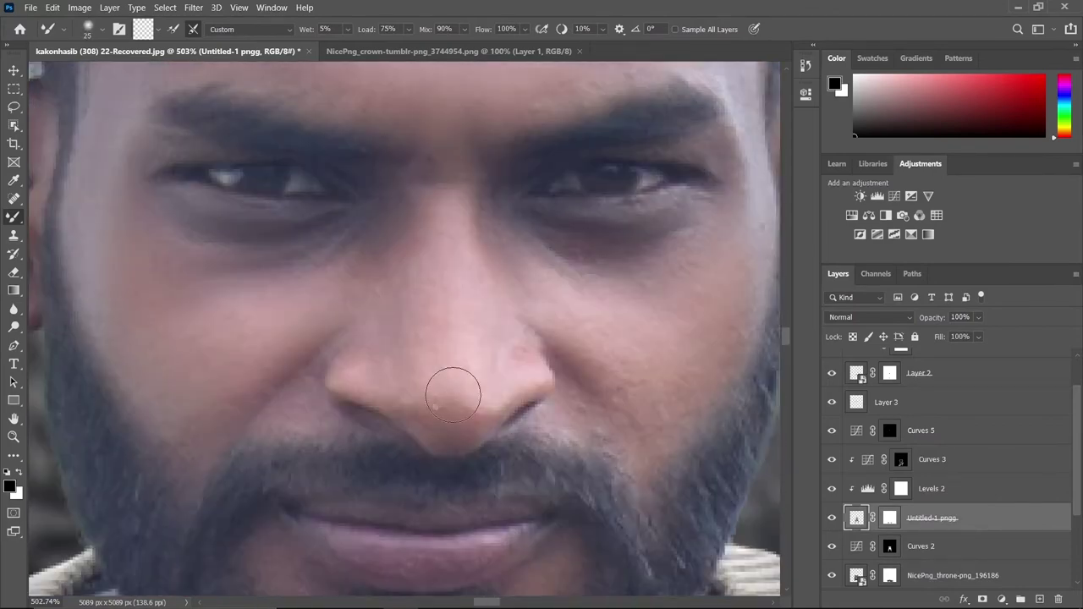
scroll(727, 331, "down", 2)
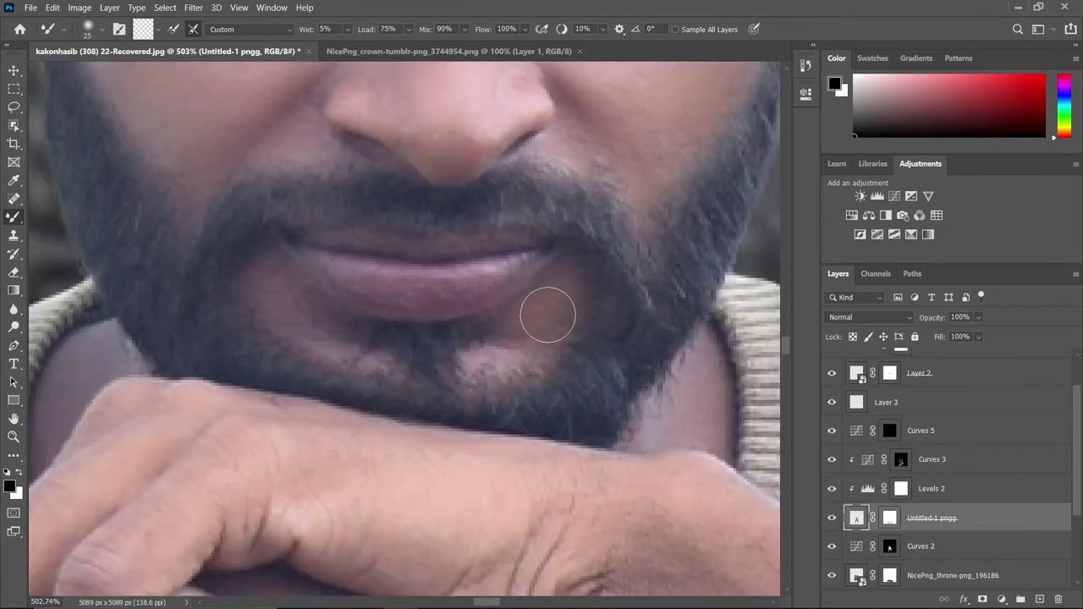
scroll(547, 310, "down", 1)
scroll(375, 334, "down", 2)
Smooth the man's forearm skin with a larger Mixer Brush
key("bracketright")
key("bracketright")
key("bracketright")
scroll(520, 340, "right", 2)
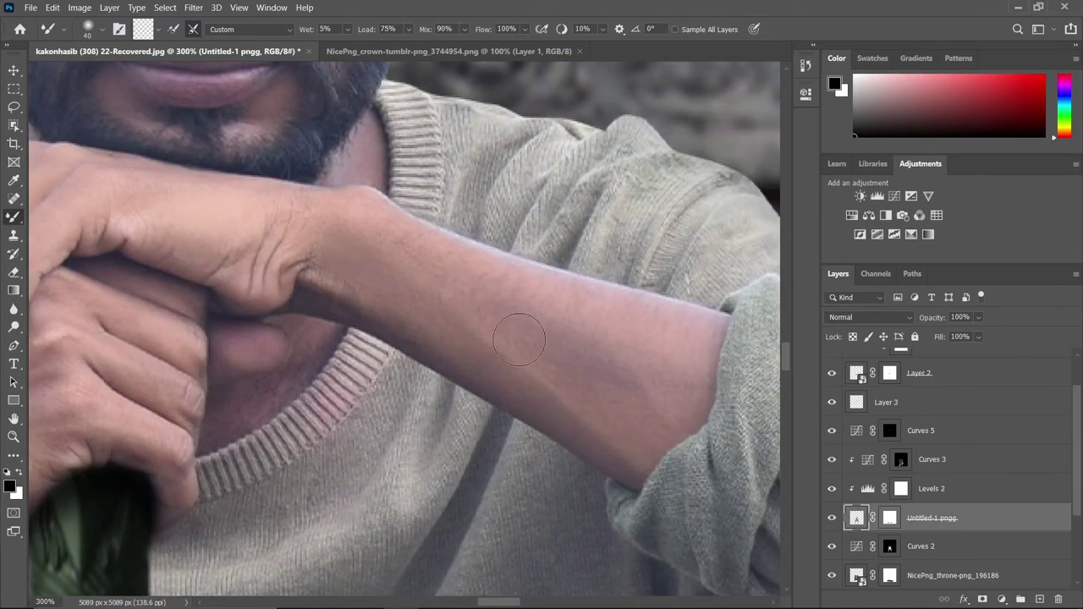
scroll(427, 331, "down", 2)
scroll(338, 217, "down", 2)
scroll(291, 327, "down", 2)
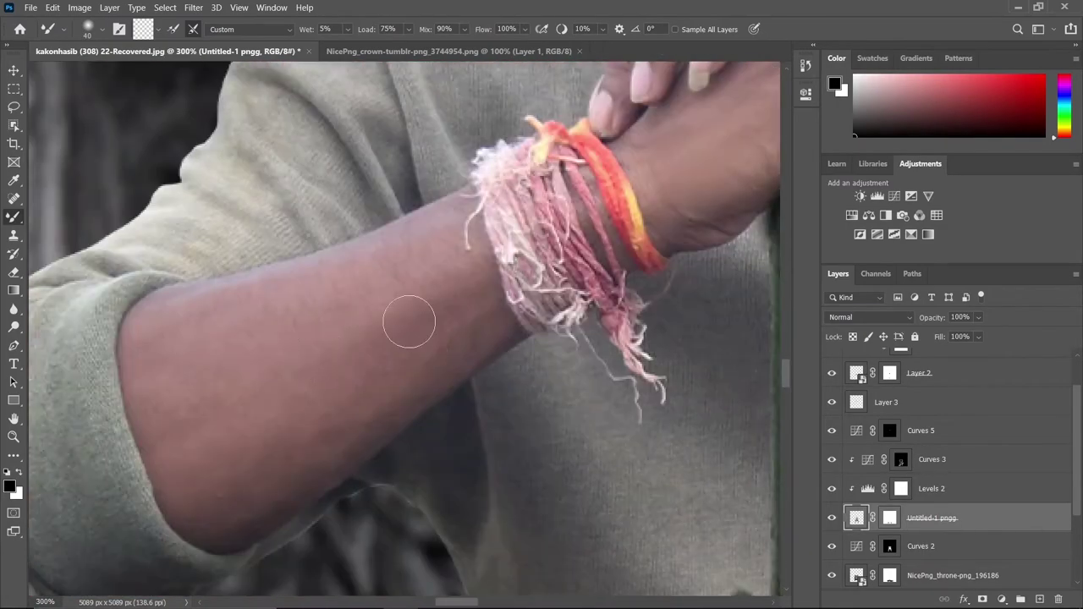
scroll(181, 443, "down", 5)
scroll(181, 443, "down", 1)
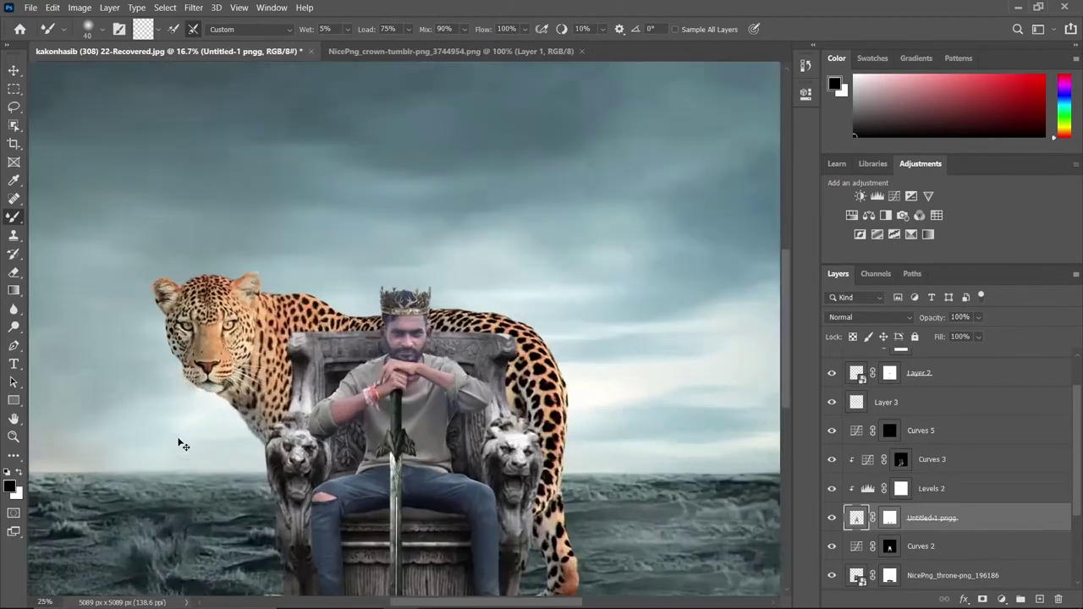
scroll(181, 442, "up", 2)
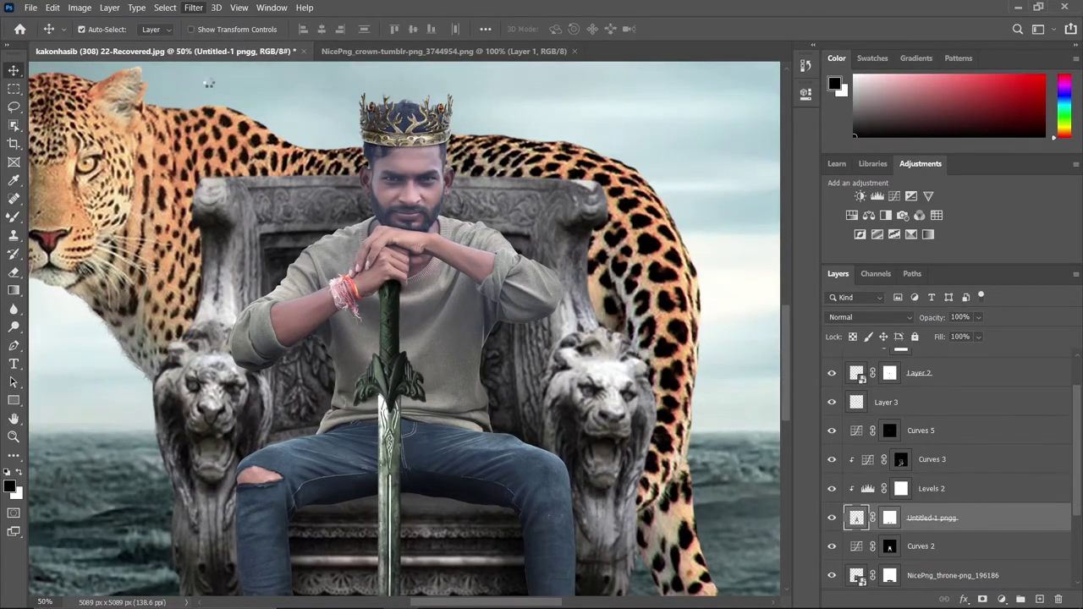
Warm the man's layer with a Camera Raw Temperature of +6
key("ctrl+shift+a")
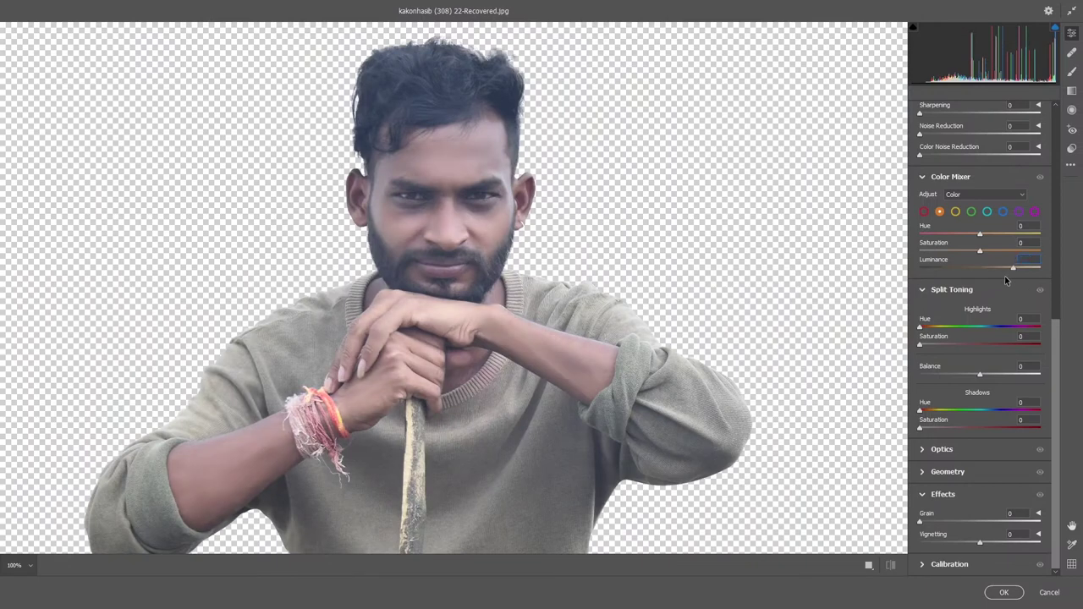
scroll(1005, 275, "up", 2)
scroll(994, 355, "up", 6)
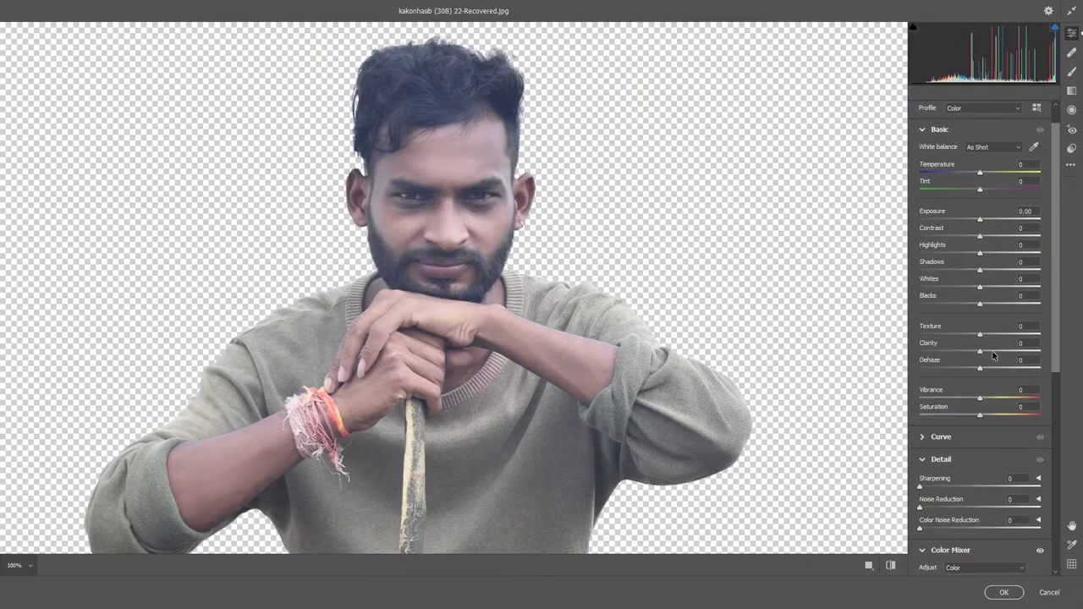
left_click_drag(980, 173, 983, 174)
key("Return")
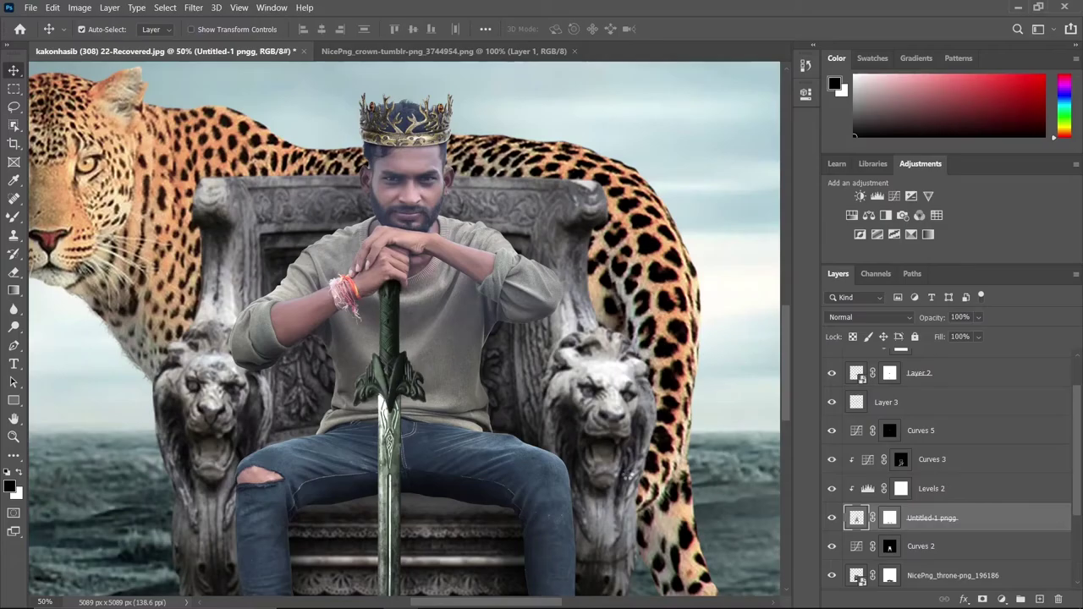
Draw a Pen path along the sword blade's edge on Layer 2, zoomed to 400%
scroll(408, 472, "up", 3)
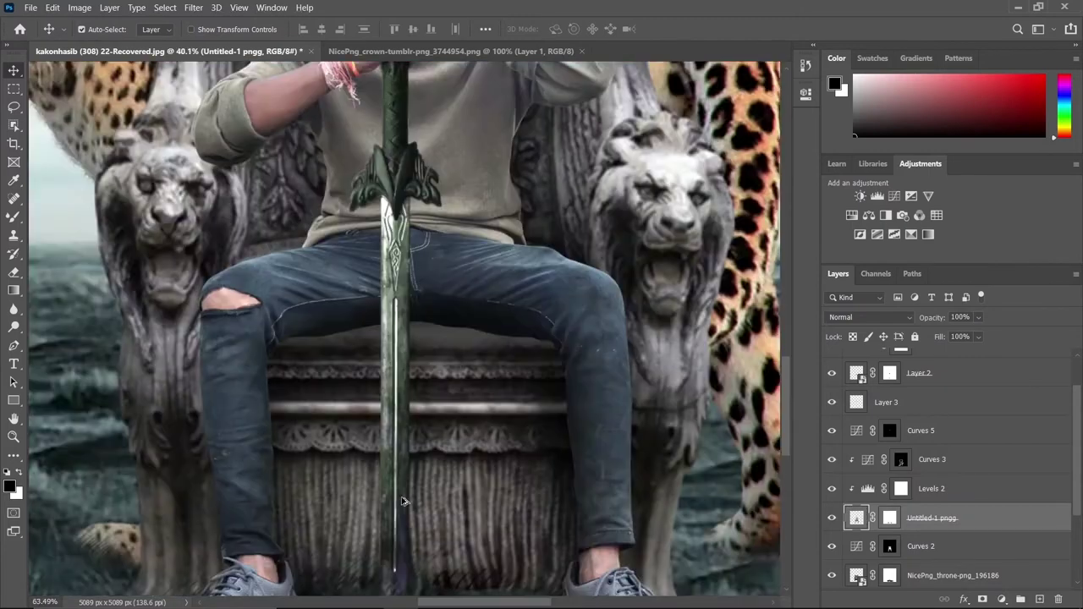
left_click(398, 482)
scroll(385, 496, "up", 4)
scroll(385, 495, "up", 2)
key("p")
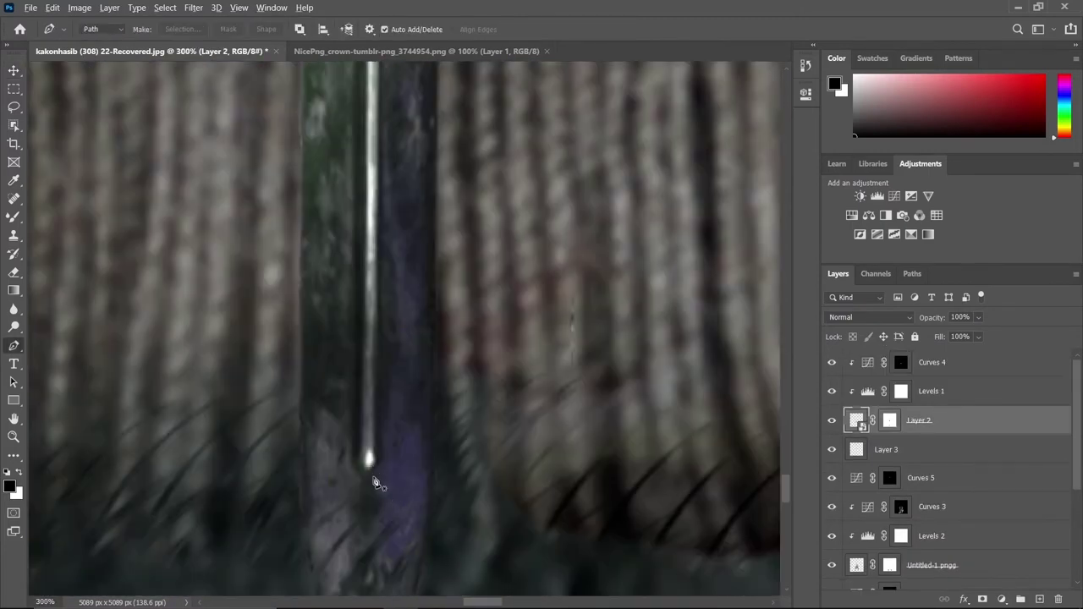
left_click(381, 461)
left_click(379, 100)
scroll(378, 101, "up", 3)
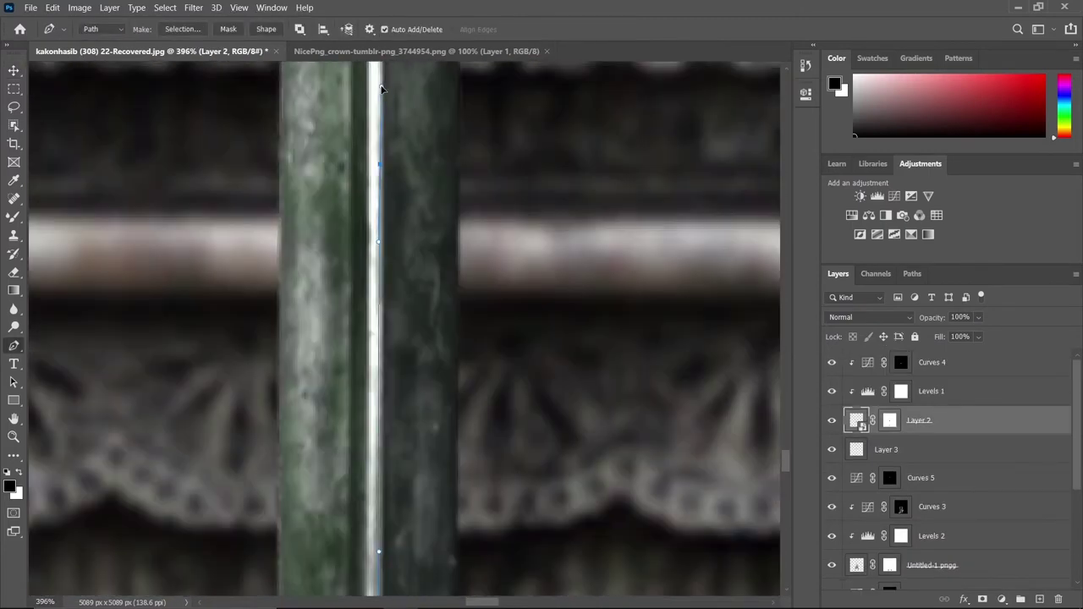
scroll(377, 159, "up", 3)
key("ctrl+plus")
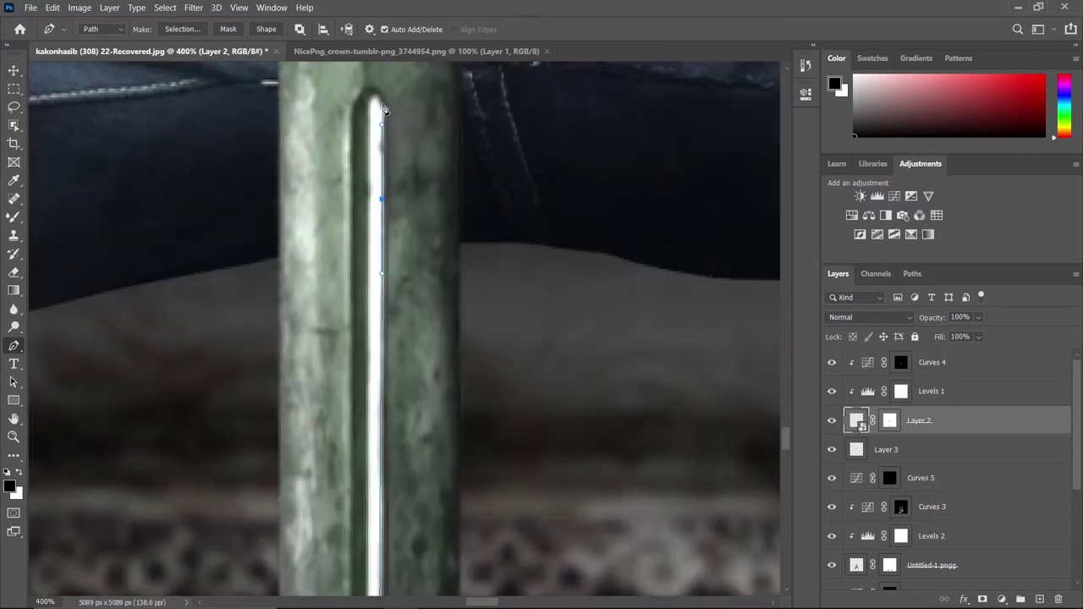
scroll(355, 432, "down", 3)
scroll(352, 414, "down", 3)
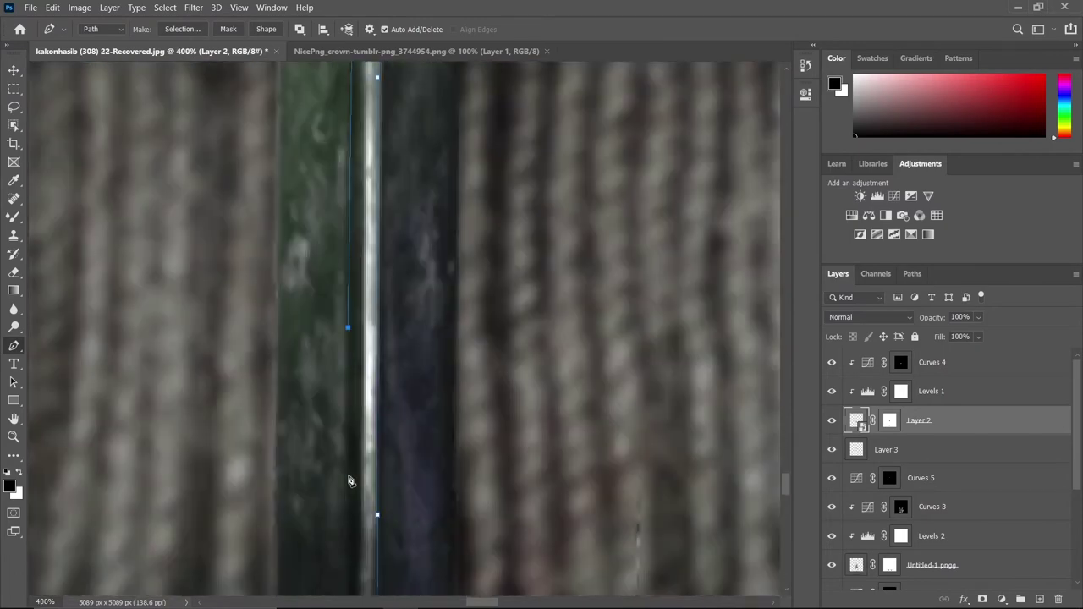
scroll(351, 398, "down", 2)
scroll(364, 355, "up", 3)
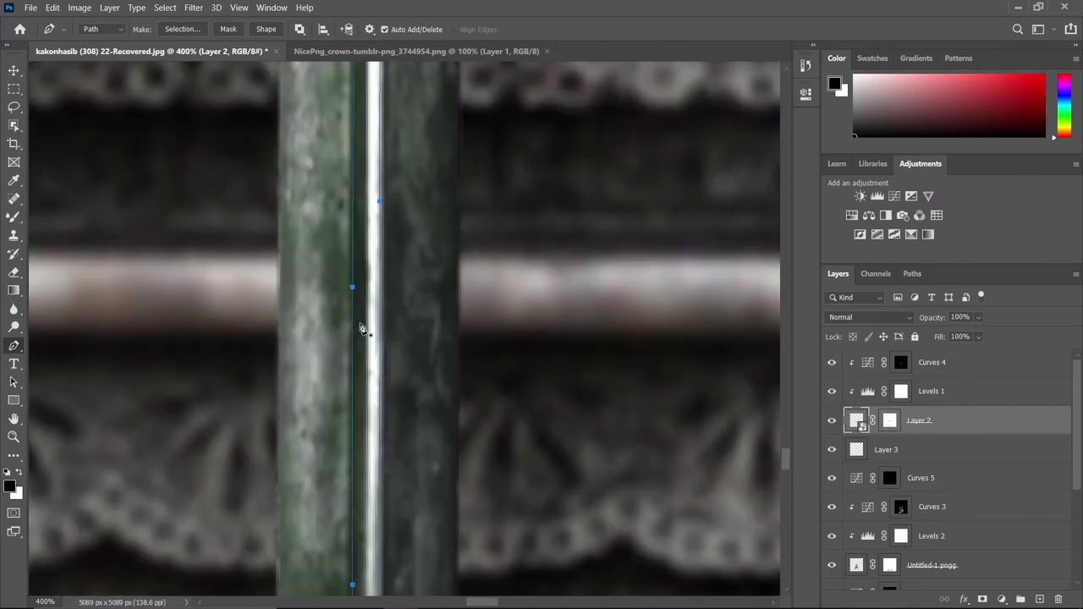
Add a white Solid Color fill layer above Curves 4, shaped by the blade path
left_click(931, 363)
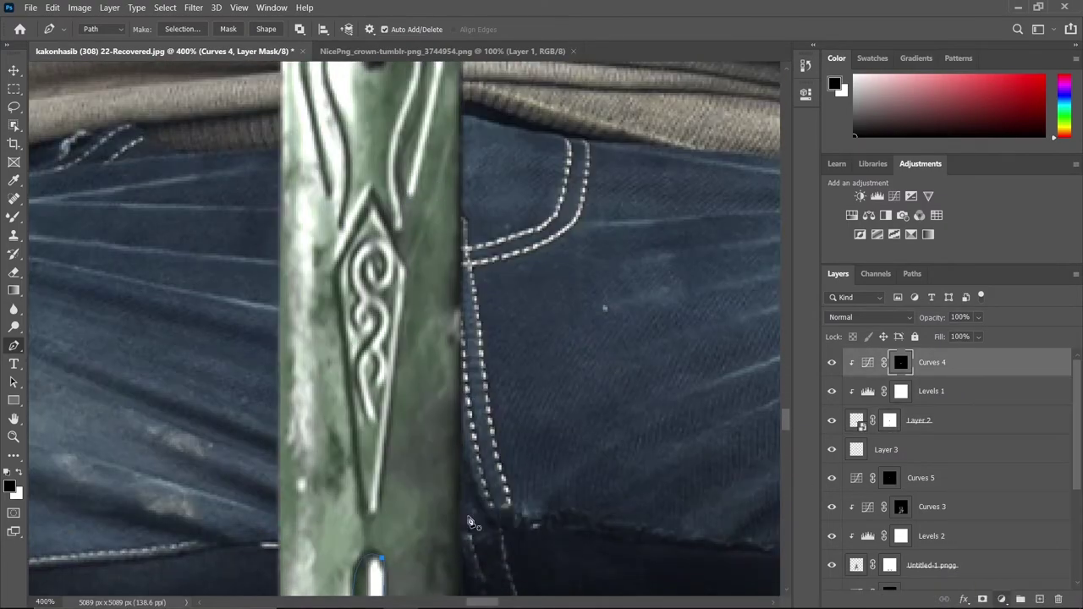
scroll(406, 339, "down", 5)
left_click(1002, 599)
left_click(931, 358)
key("Return")
Free-transform the white strip, stretching it slightly wider to the left
key("ctrl+t")
key("ctrl+0")
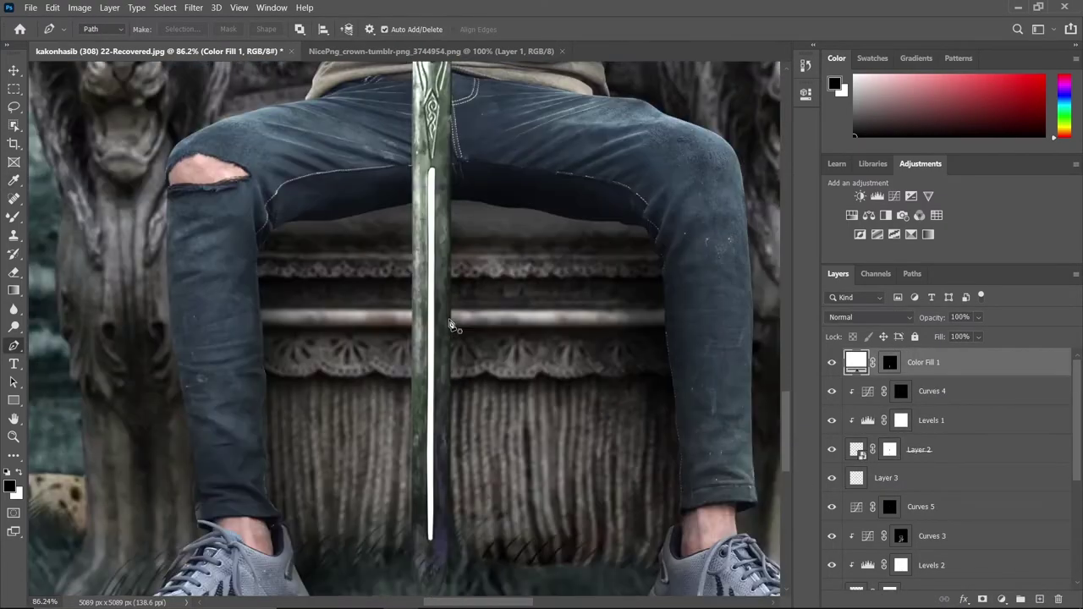
scroll(423, 279, "up", 5)
scroll(288, 279, "up", 3)
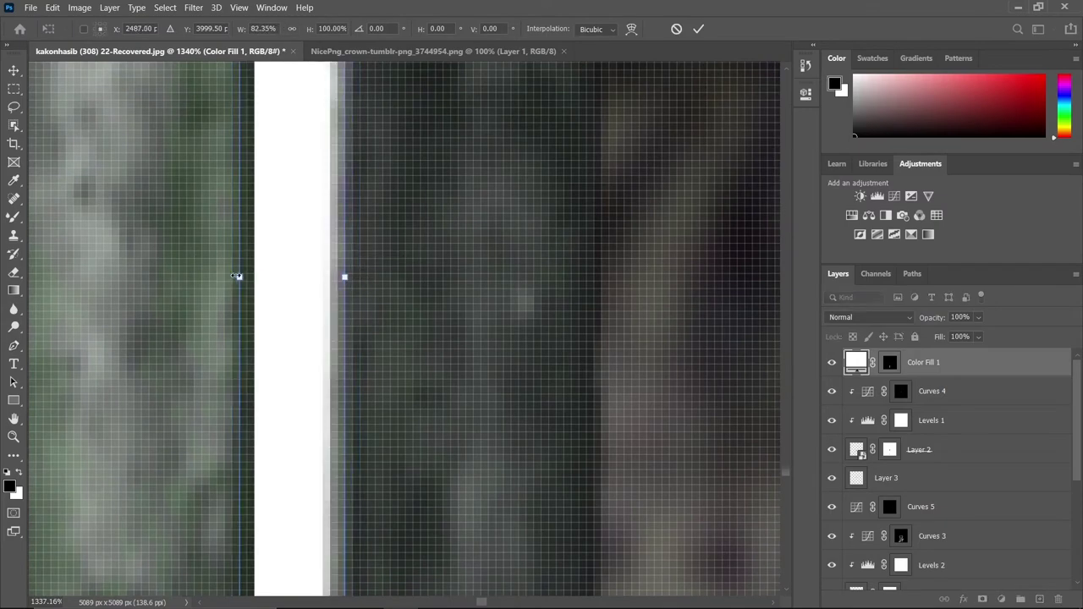
left_click_drag(238, 276, 228, 275)
key("Return")
Narrow the white strip from its right side and nudge it left along the blade
key("p")
scroll(336, 375, "down", 3)
scroll(358, 423, "down", 3)
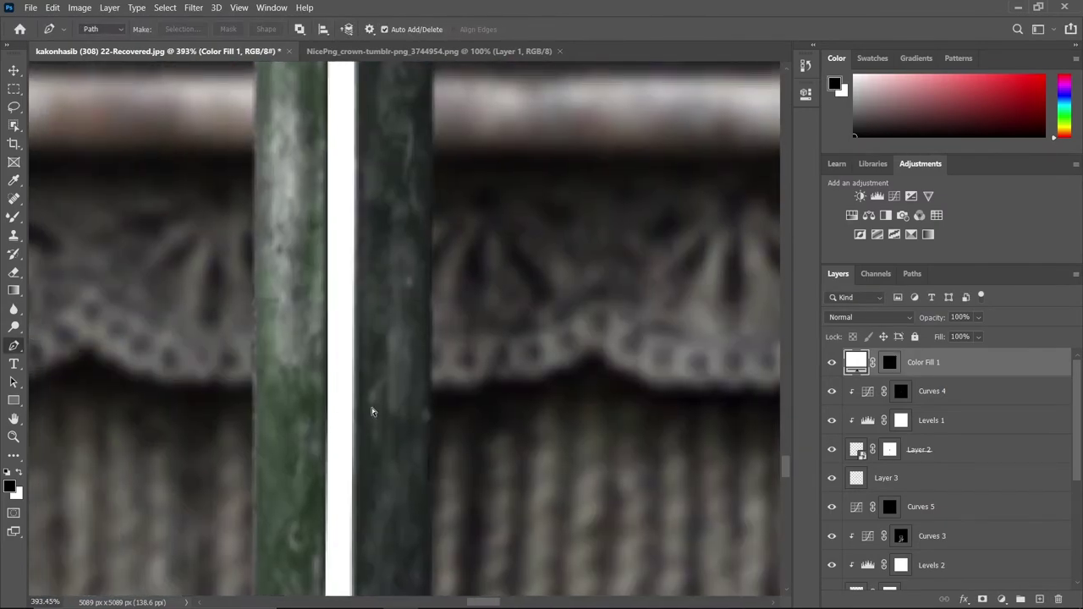
key("ctrl+t")
scroll(344, 405, "up", 5)
mouse_move(397, 376)
left_mouse_down()
mouse_move(338, 370)
mouse_move(300, 401)
left_mouse_up()
scroll(296, 389, "down", 5)
key("Return")
key("v")
key("Left")
key("Left")
key("Left")
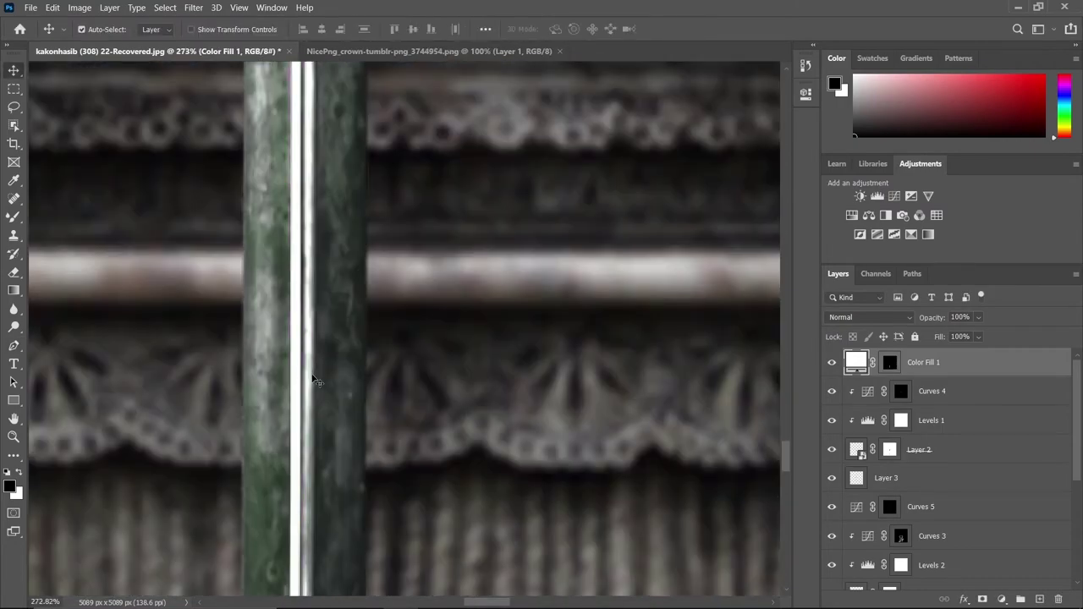
scroll(315, 381, "up", 5)
scroll(313, 328, "down", 6)
scroll(310, 358, "up", 3)
scroll(305, 381, "up", 2)
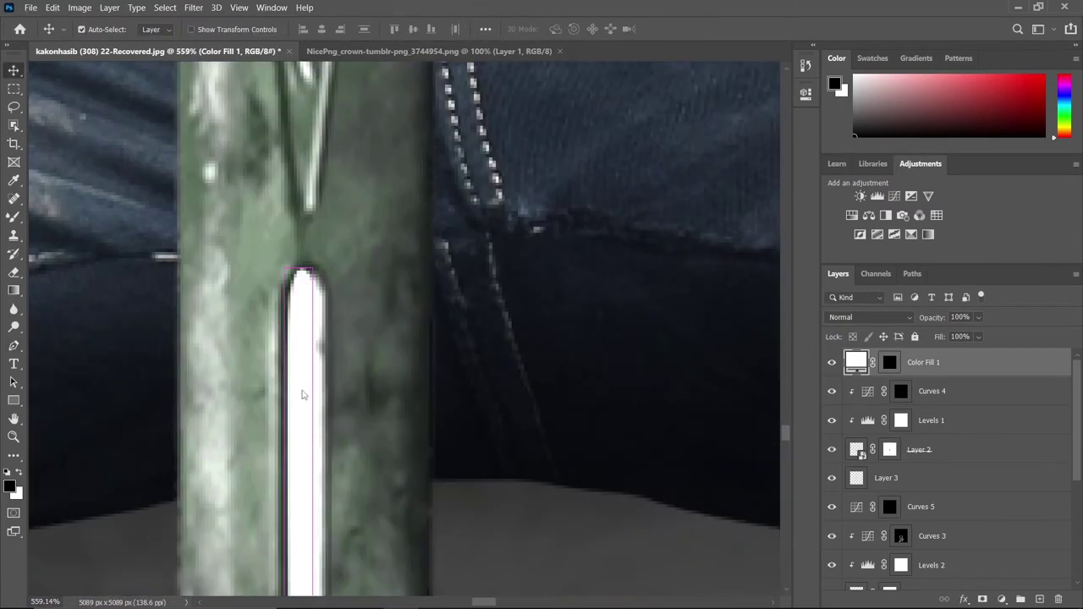
scroll(310, 375, "up", 2)
scroll(310, 375, "down", 5)
scroll(504, 367, "up", 3)
Recolour Color Fill 1 to pale cyan d6f3f2 and give it a 3.7 px Gaussian Blur
double_click(857, 362)
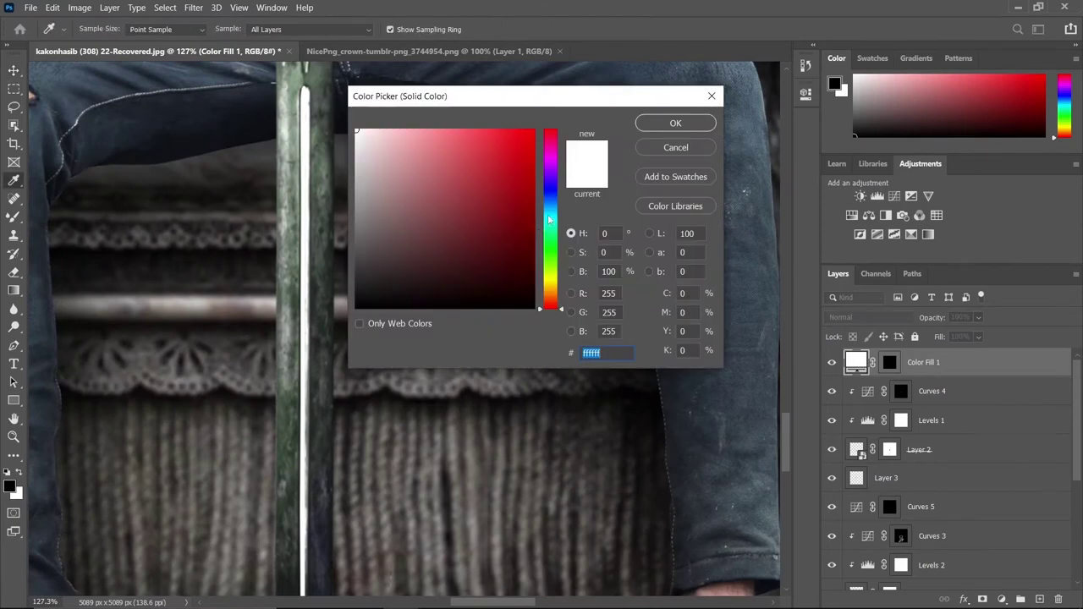
left_click(548, 219)
left_click(380, 137)
key("Return")
left_click(193, 8)
left_click(406, 211)
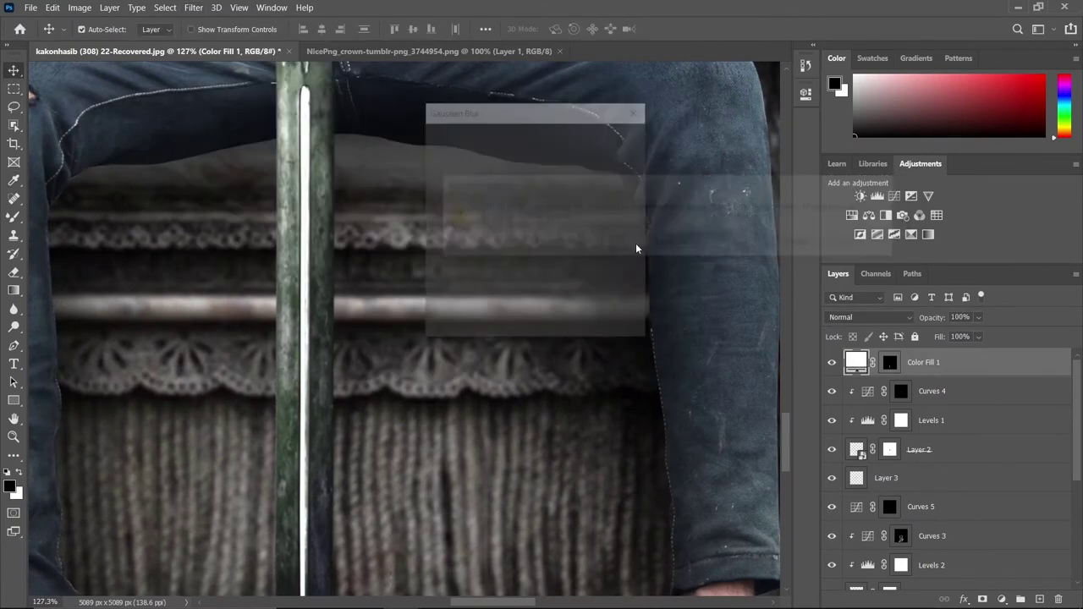
key("Return")
Add a second solid colour fill, Color Fill 2, in Overlay with its mask inverted
left_click(1001, 599)
left_click(1024, 272)
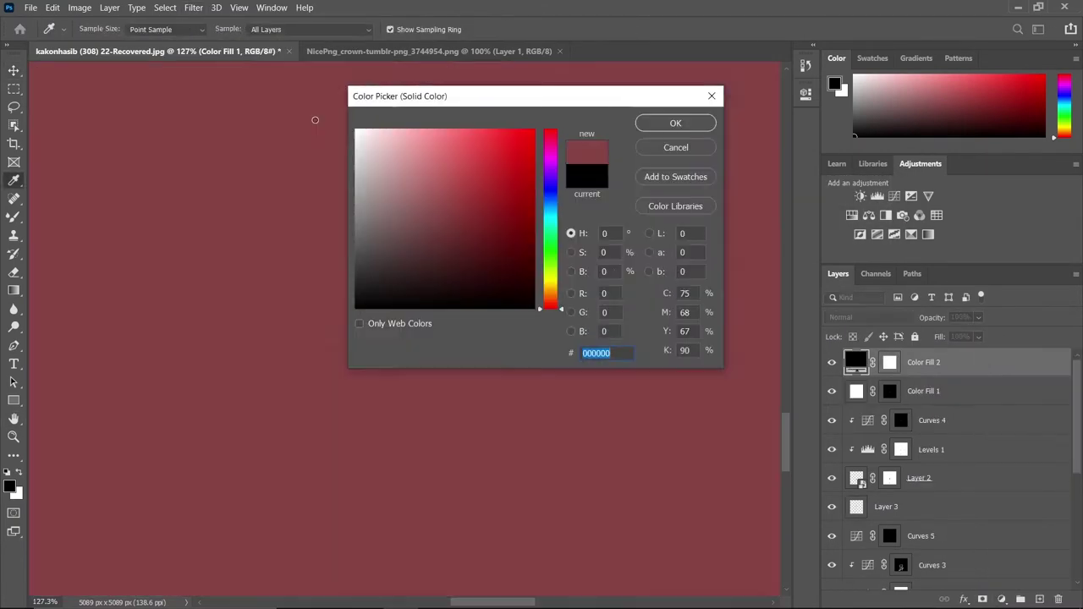
key("Return")
left_click(870, 317)
left_click(872, 423)
key("ctrl+i")
Set up a white painting brush and adjust its size
key("b")
right_click(303, 110)
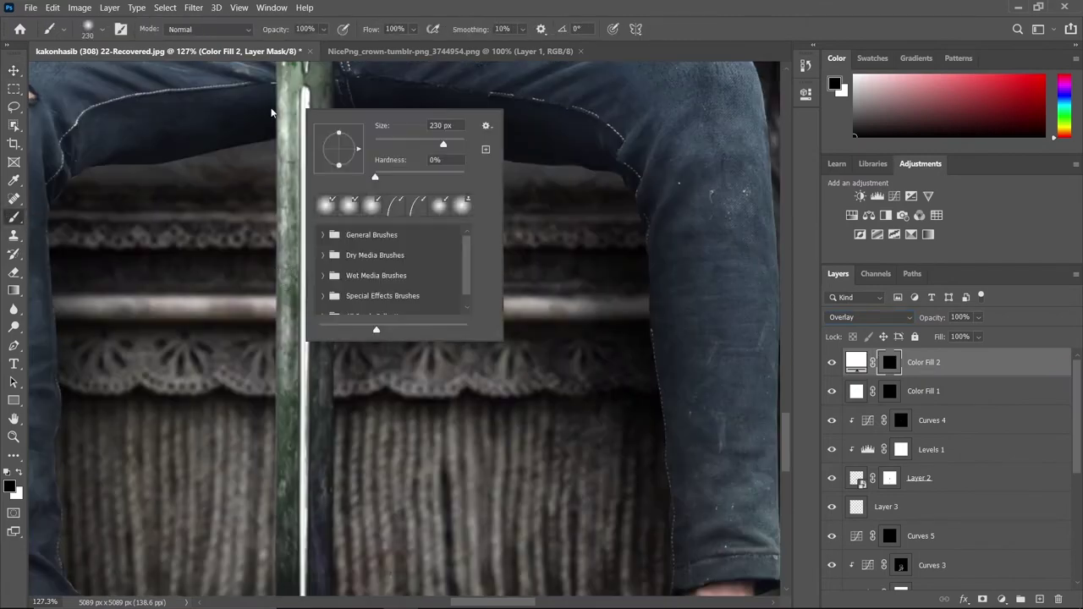
key("Escape")
scroll(288, 169, "down", 3)
scroll(282, 206, "up", 2)
key("x")
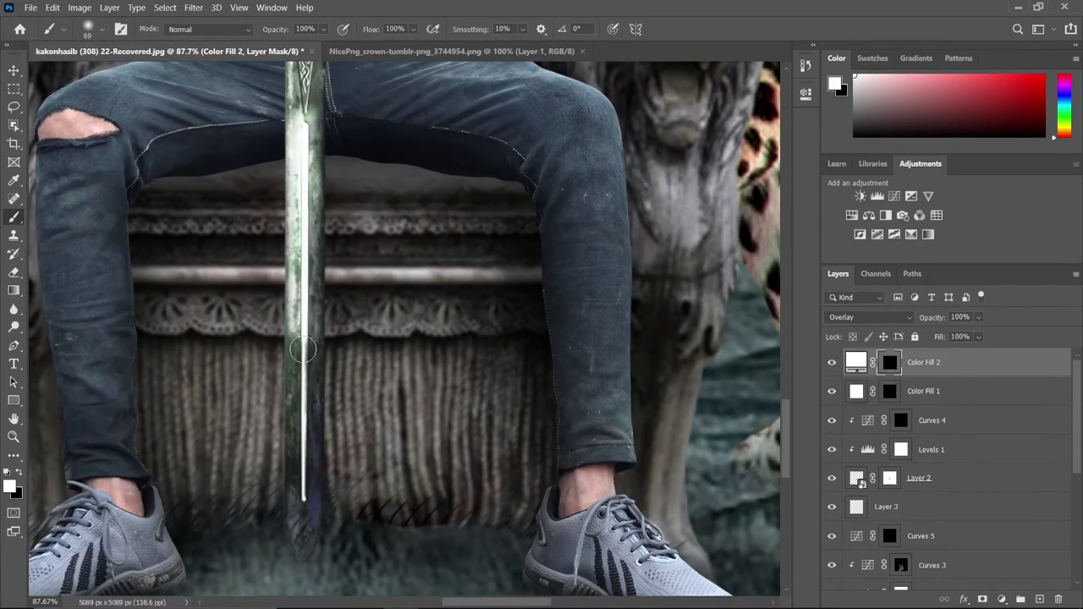
key("x")
scroll(314, 339, "down", 2)
scroll(229, 351, "down", 2)
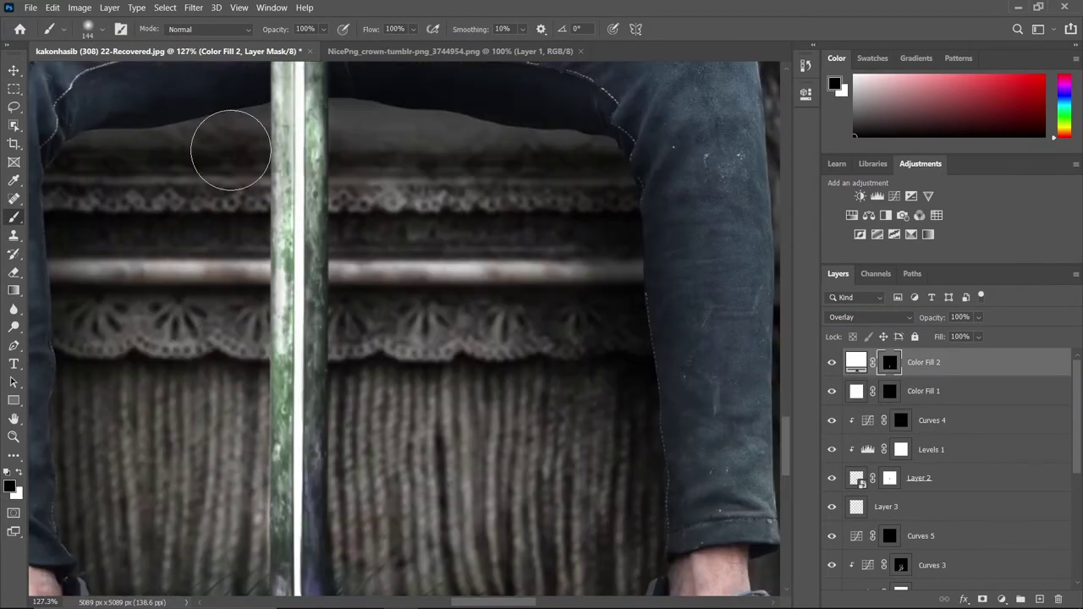
scroll(229, 145, "down", 2)
scroll(240, 409, "up", 2)
scroll(280, 338, "down", 3)
scroll(350, 242, "up", 5)
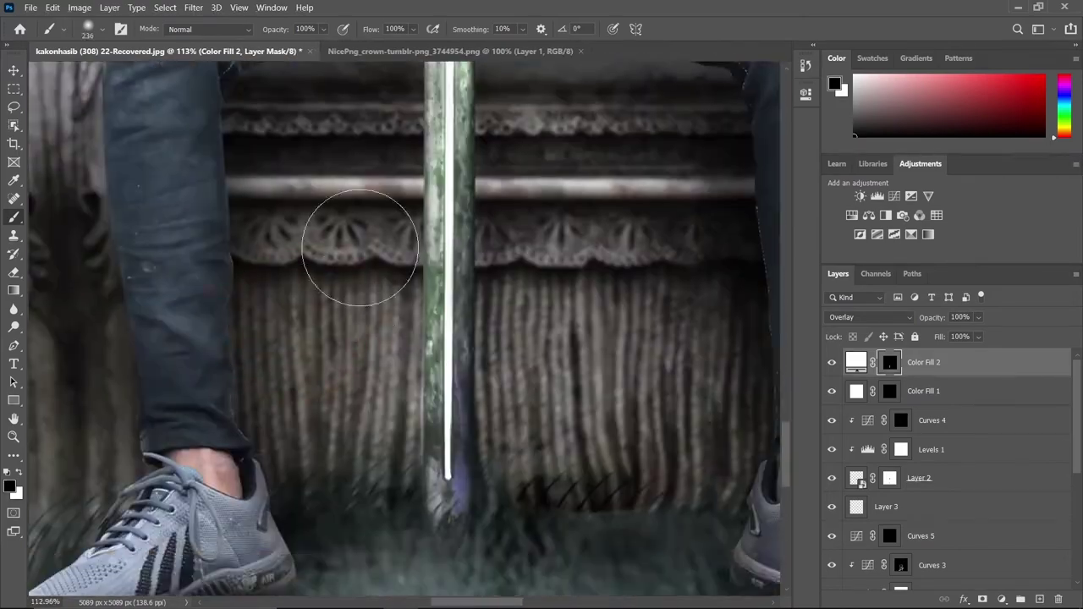
scroll(440, 280, "down", 3)
scroll(474, 254, "down", 2)
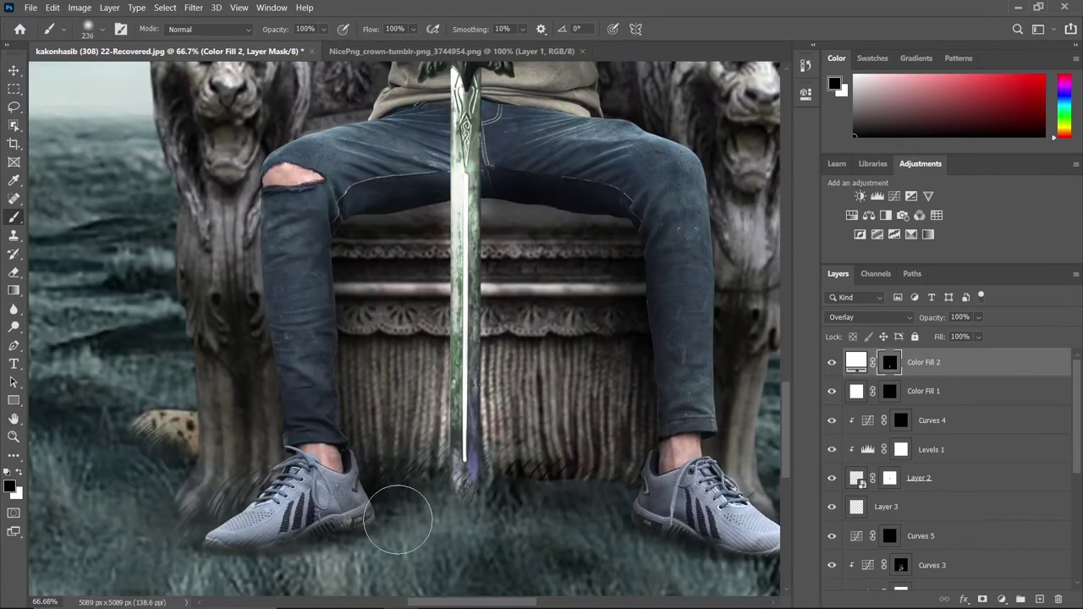
Soften the Color Fill 1 glow with a 2.4-pixel Gaussian Blur
key("alt+bracketleft")
left_click(193, 8)
left_click(411, 211)
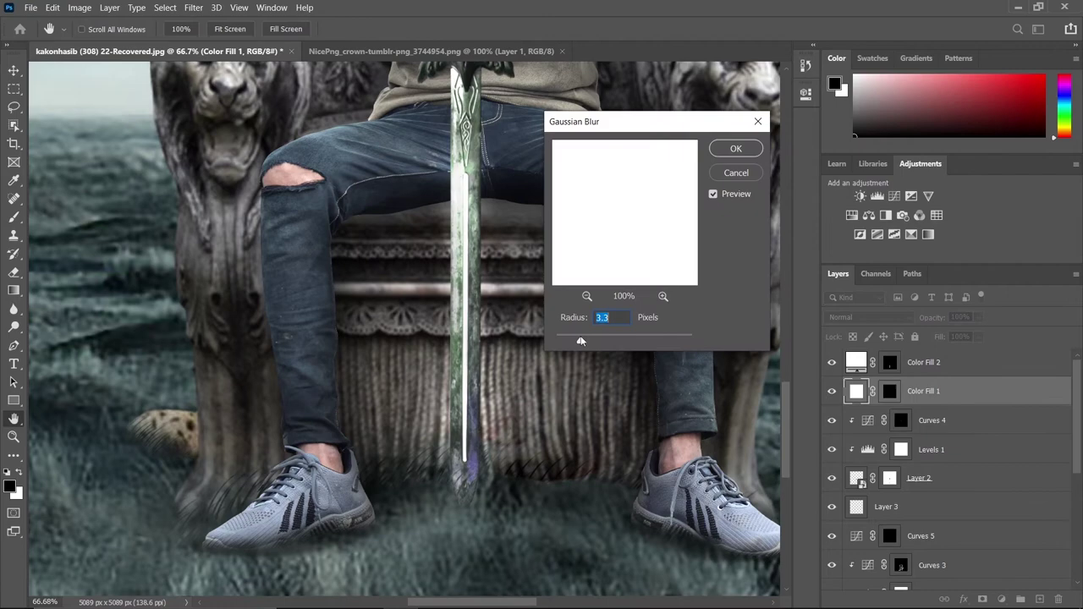
left_click(726, 151)
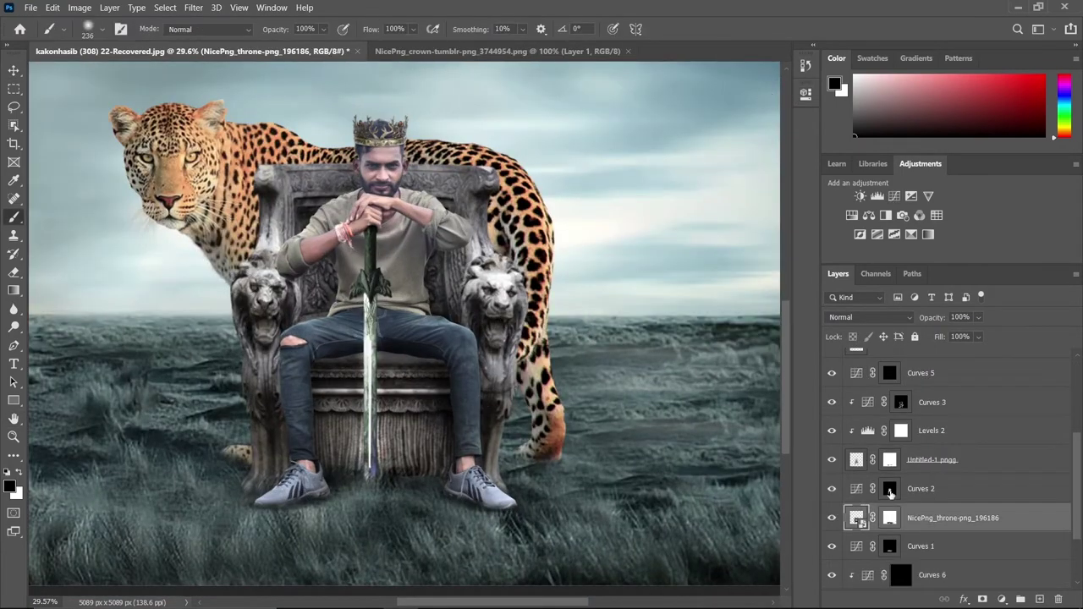
Reveal Curves 6 over the leopard and set its opacity to 48%
left_click(930, 575)
scroll(931, 541, "down", 1)
left_click_drag(272, 222, 474, 355)
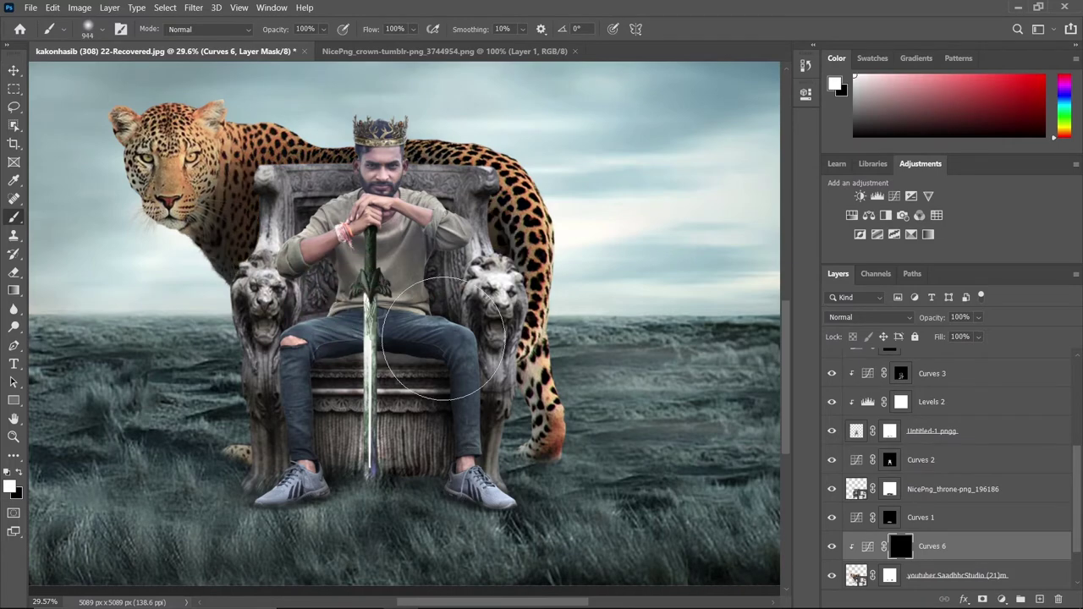
left_click(960, 318)
type("48")
key("Return")
key("x")
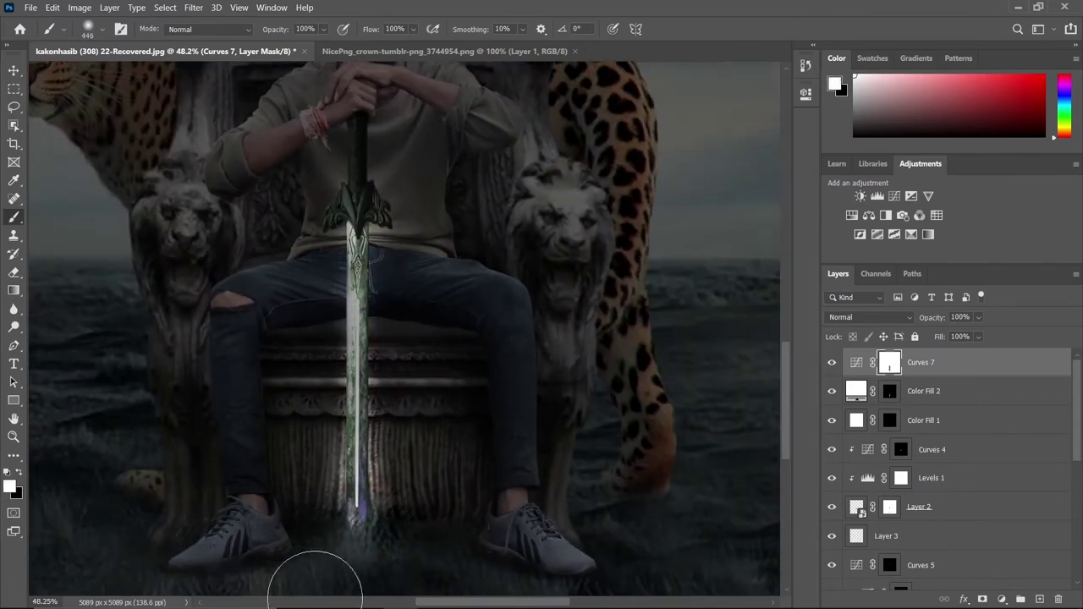
Paint a bright glow along the sword blade with a smaller brush
right_click(314, 338)
scroll(374, 279, "up", 3)
left_click_drag(385, 271, 385, 300)
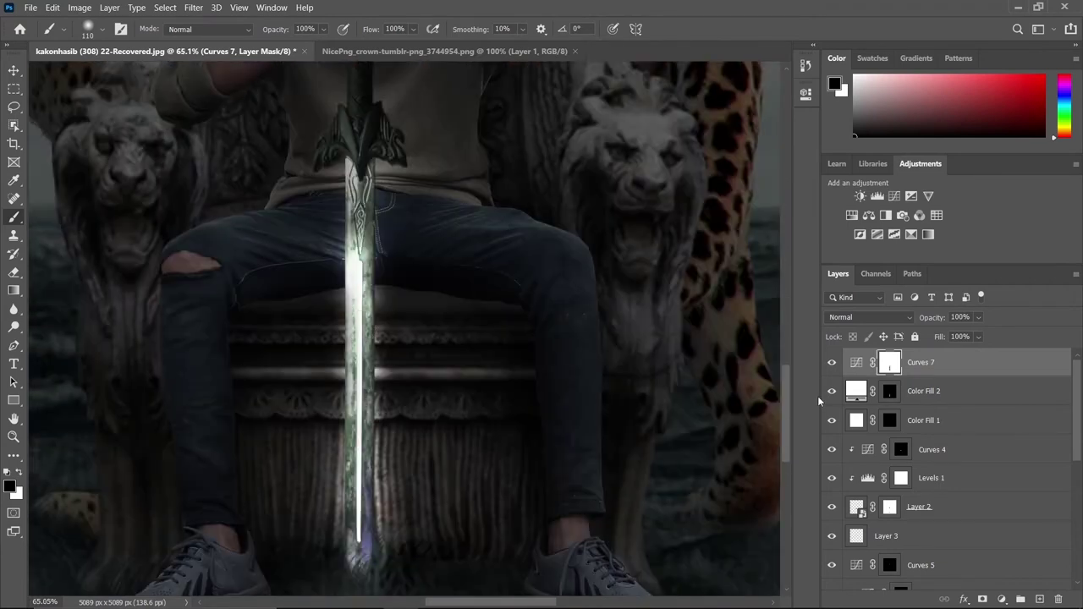
double_click(857, 391)
Recolour Color Fill 2 to muted teal 5d97a0 and add an empty Layer 4 on top
left_click(533, 143)
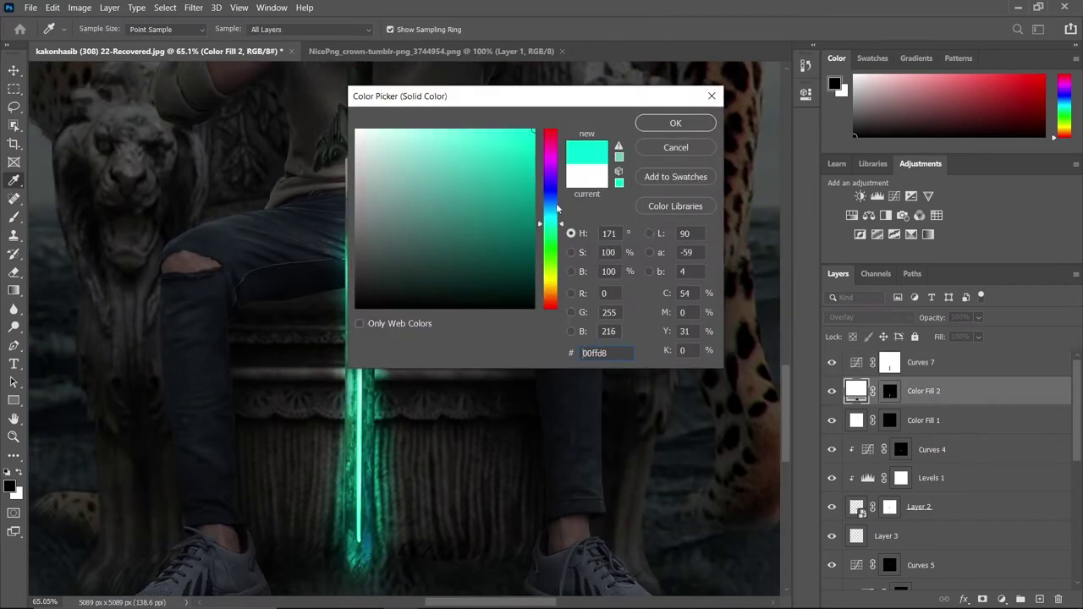
left_click(674, 120)
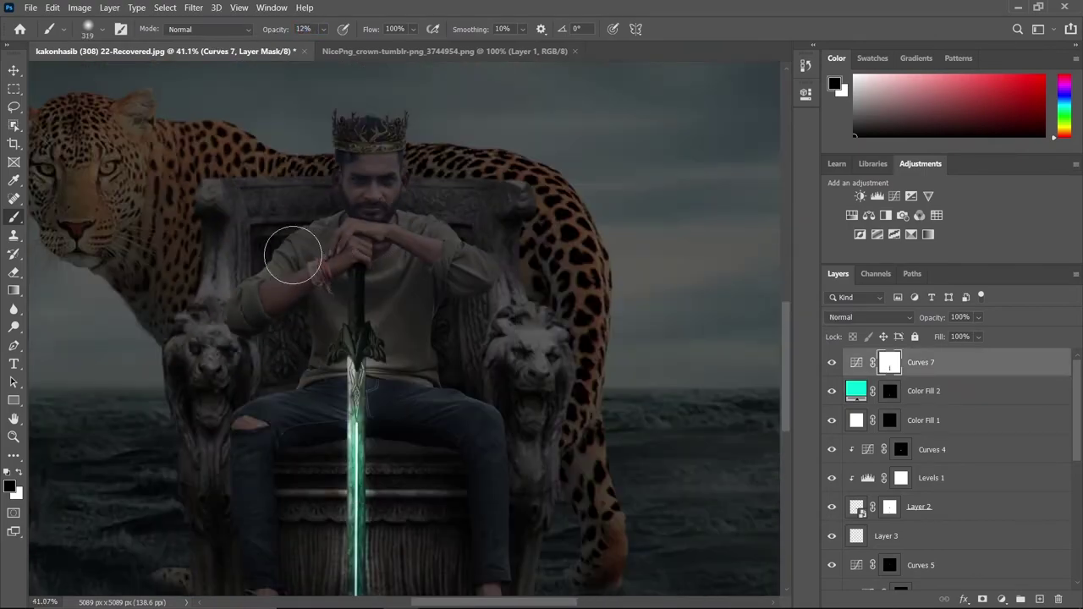
scroll(337, 302, "down", 2)
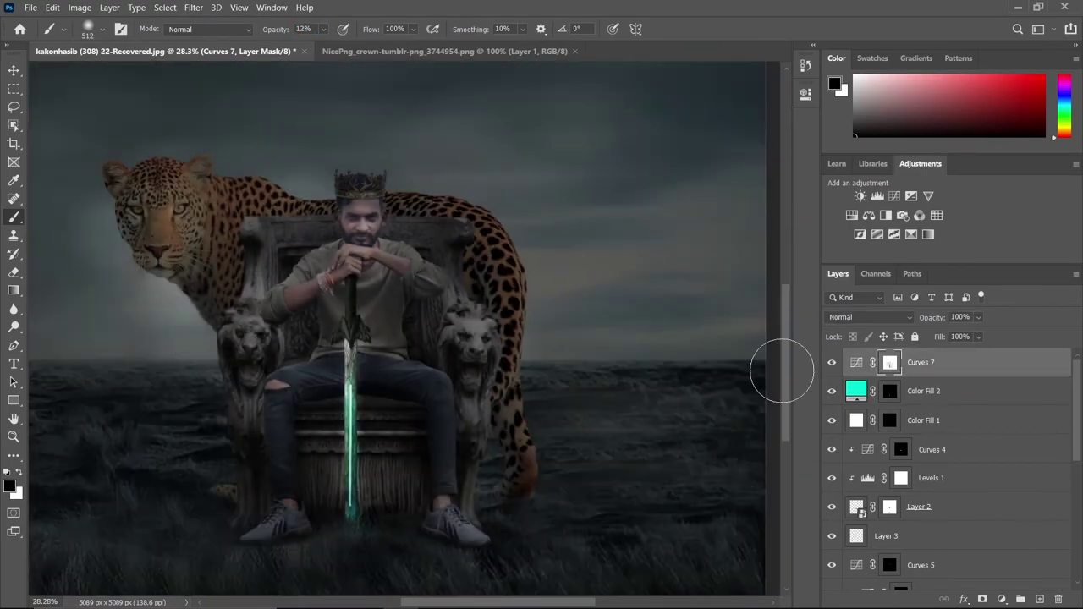
scroll(356, 395, "up", 2)
scroll(363, 411, "up", 1)
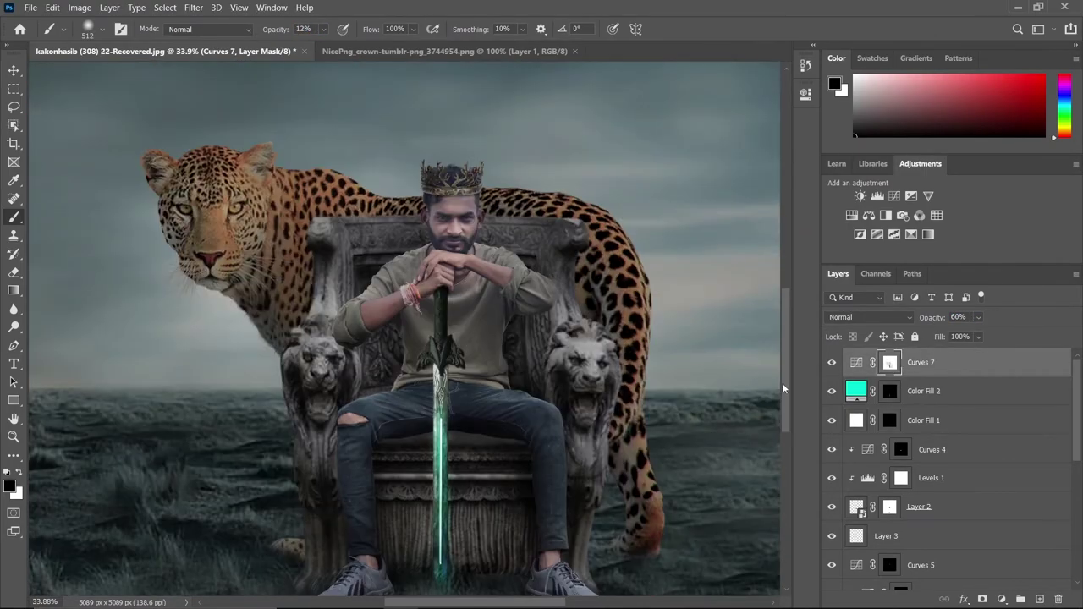
double_click(856, 390)
key("Return")
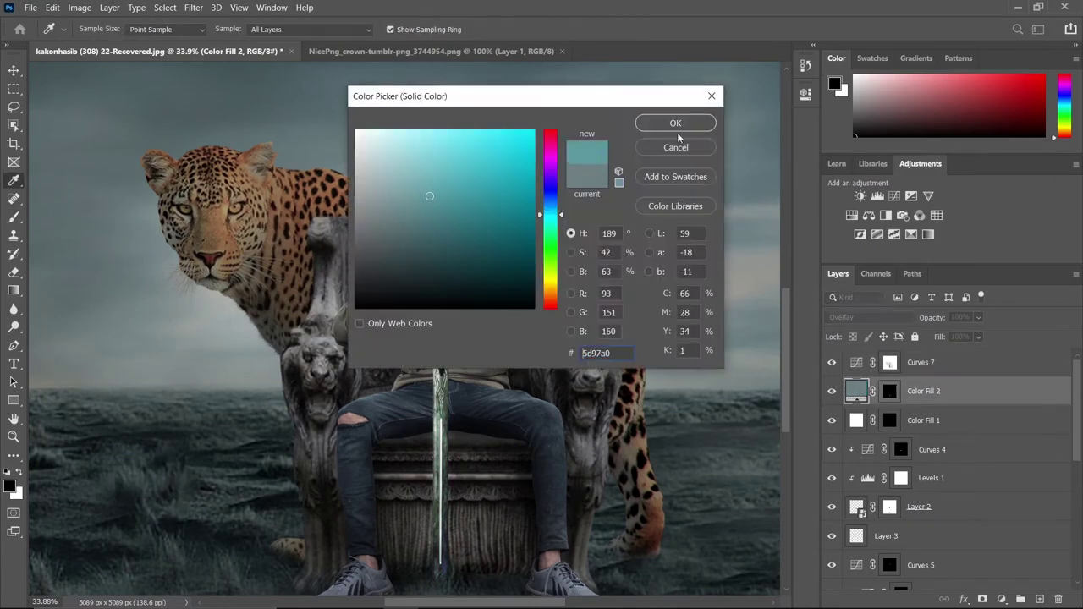
key("ctrl+shift+alt+n")
Paint red dots on the eyes of the man, both stone lions and the leopard on Layer 4
key("b")
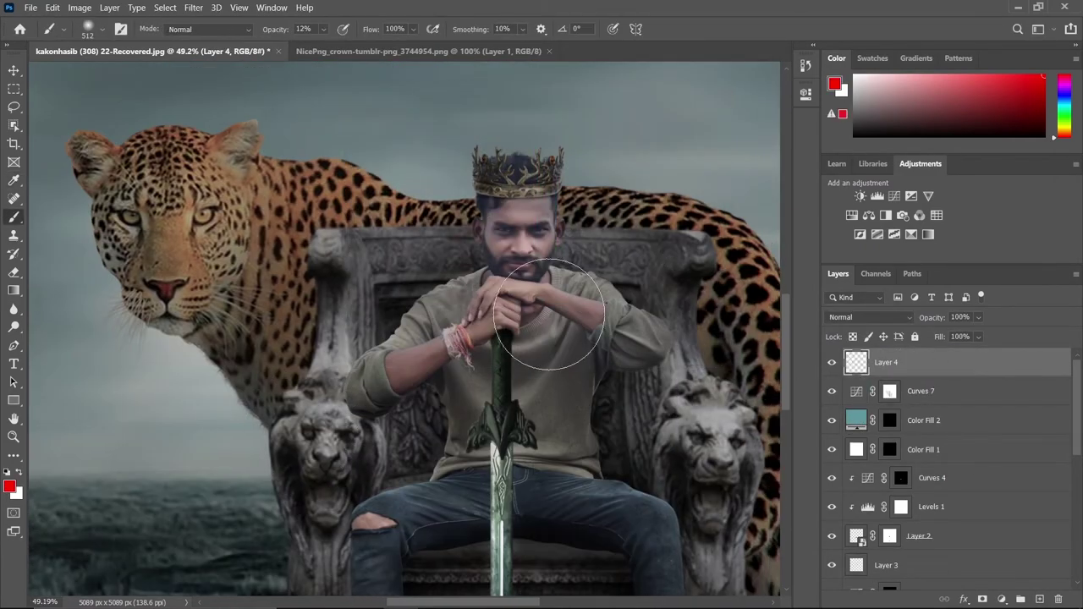
scroll(612, 197, "up", 10)
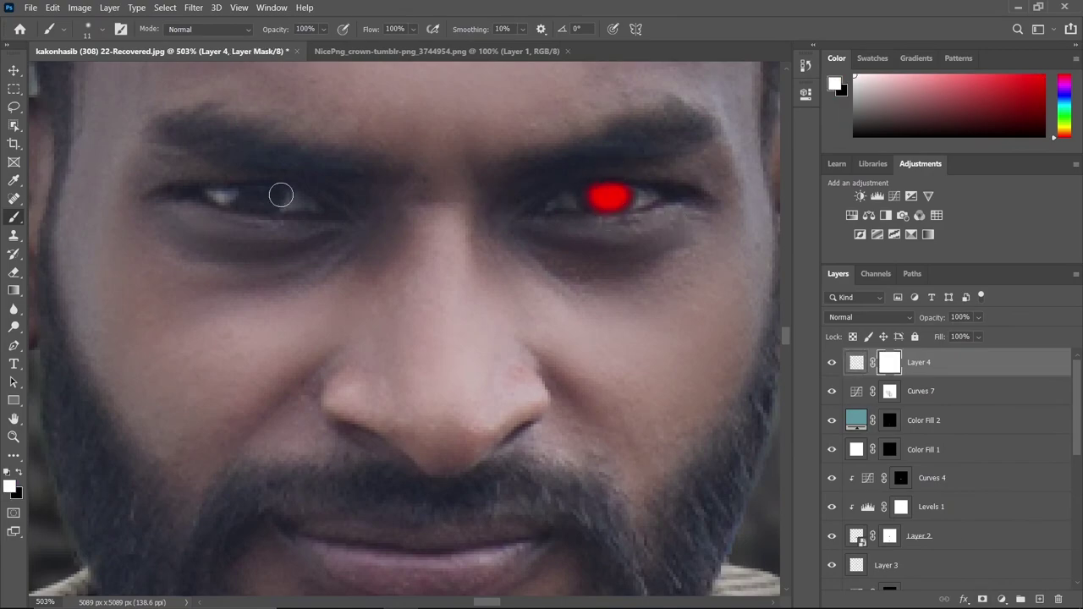
left_click_drag(261, 199, 281, 199)
scroll(271, 225, "down", 10)
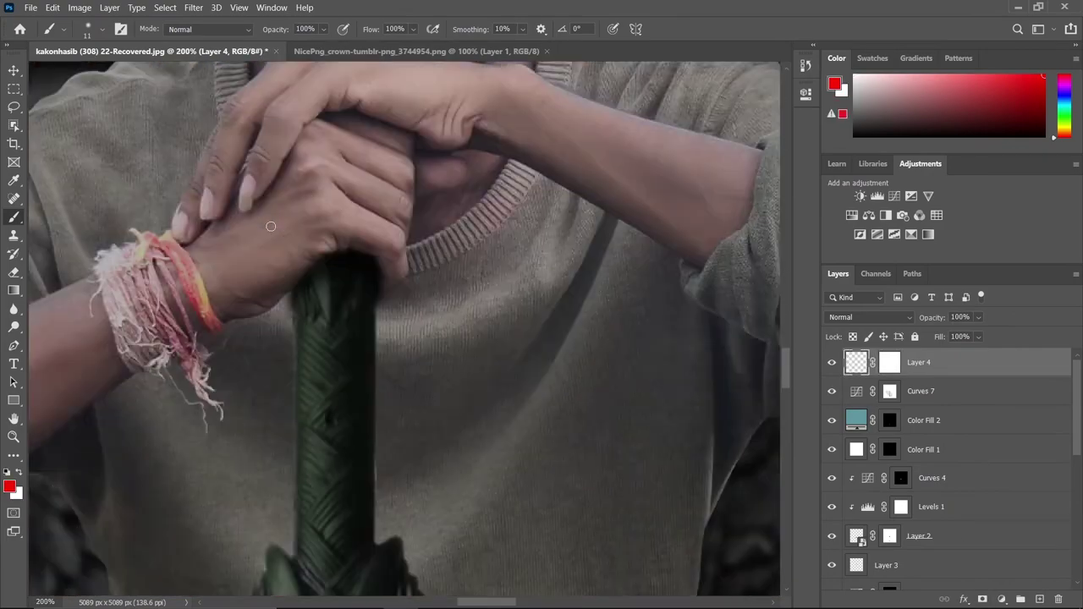
left_click(298, 271)
scroll(508, 315, "left", 10)
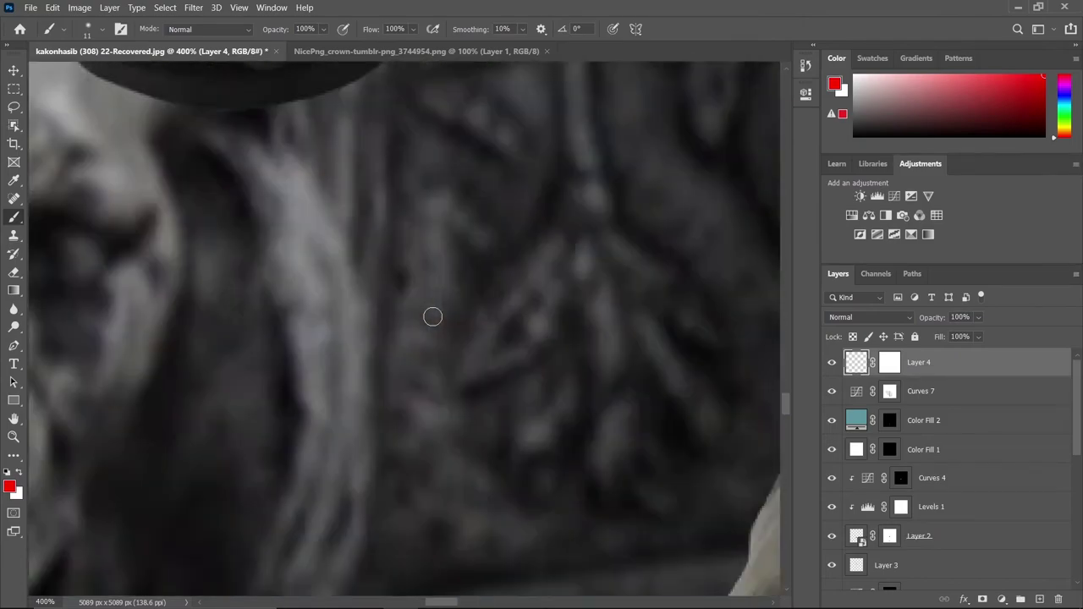
left_click(589, 320)
scroll(287, 288, "down", 10)
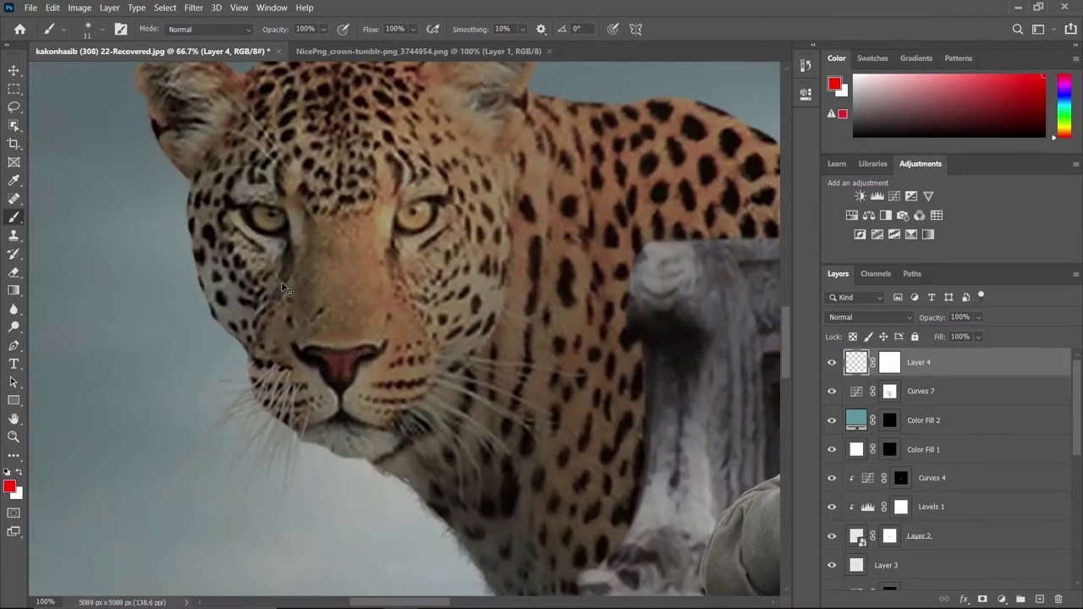
scroll(297, 281, "up", 10)
left_click(319, 244)
scroll(493, 231, "right", 5)
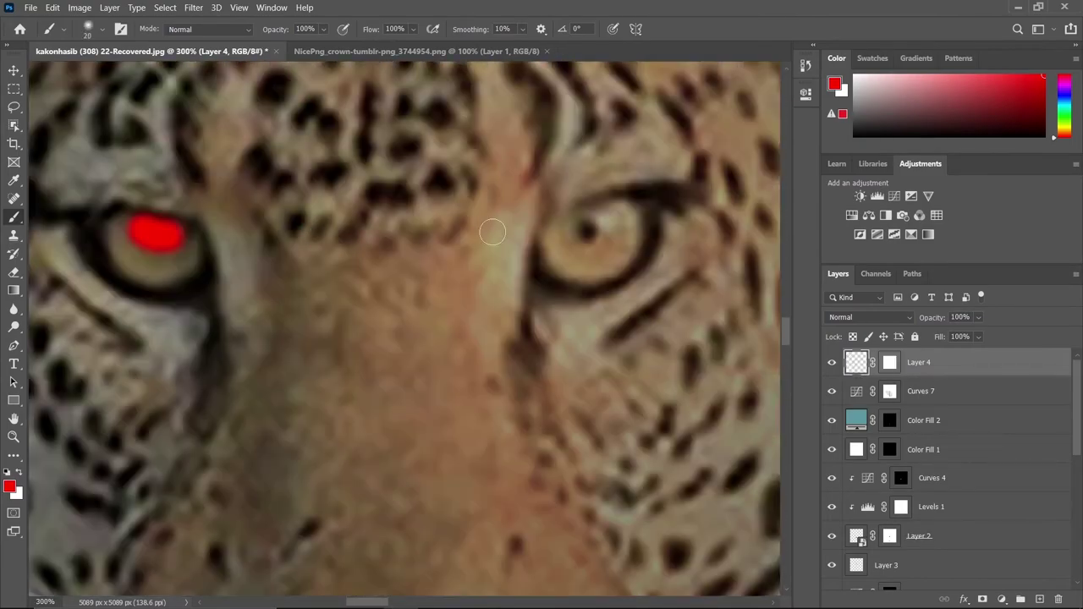
scroll(595, 230, "down", 10)
left_click(880, 318)
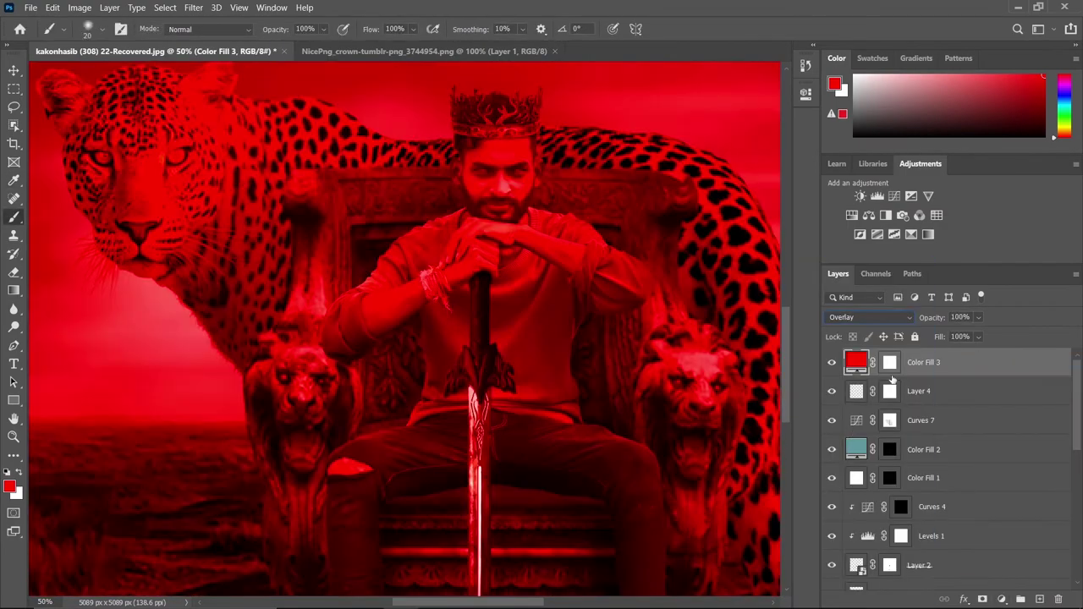
Scroll the view to review the red glow masked around the eyes
scroll(502, 381, "up", 5)
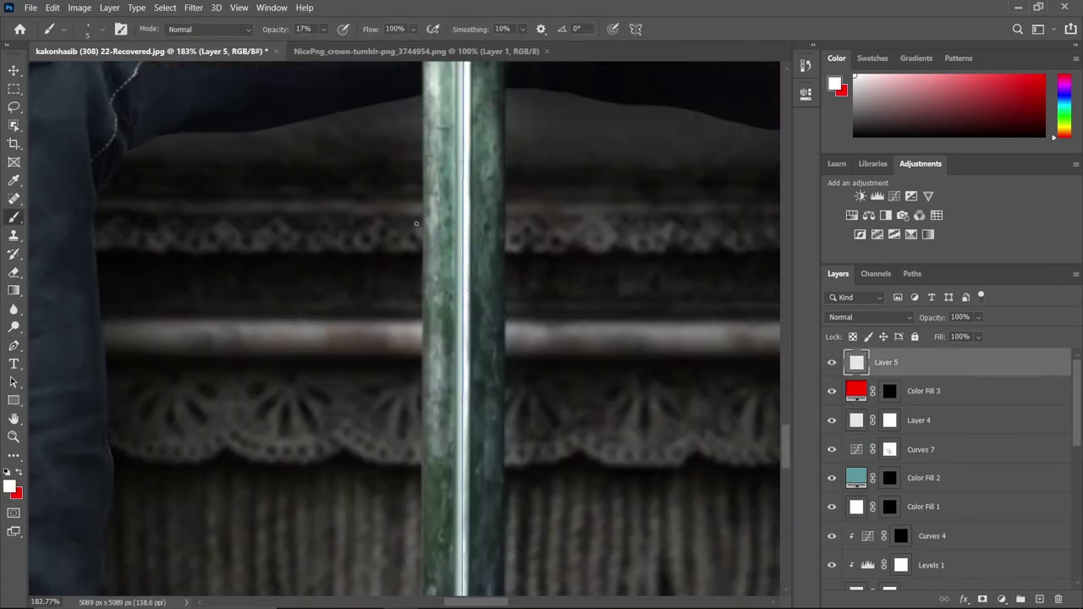
Add a Curves 8 adjustment and move Layer 5 above it
right_click(416, 223)
key("Escape")
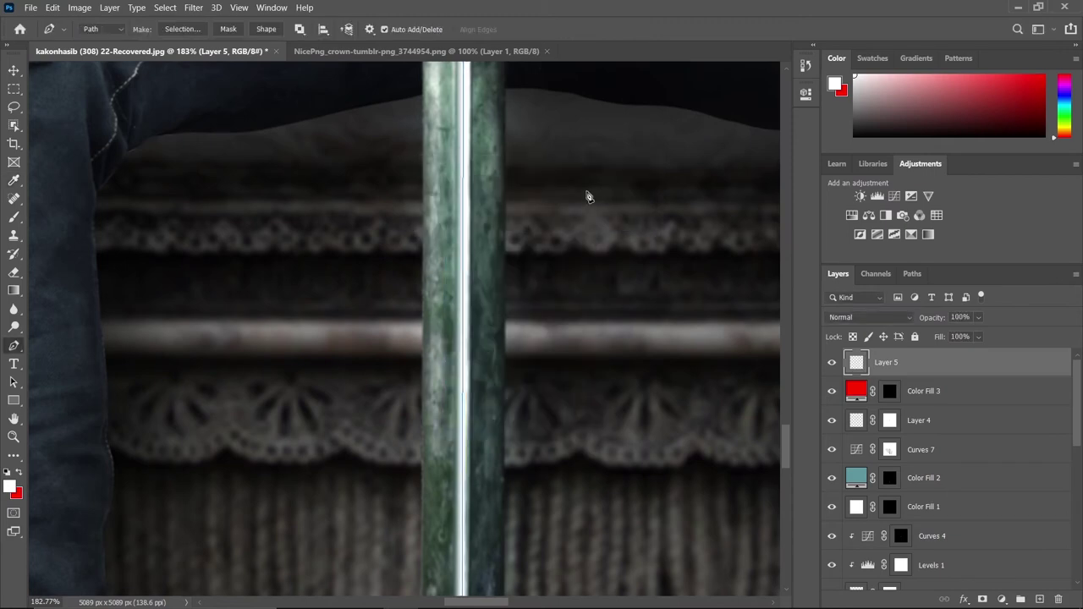
scroll(496, 312, "down", 10)
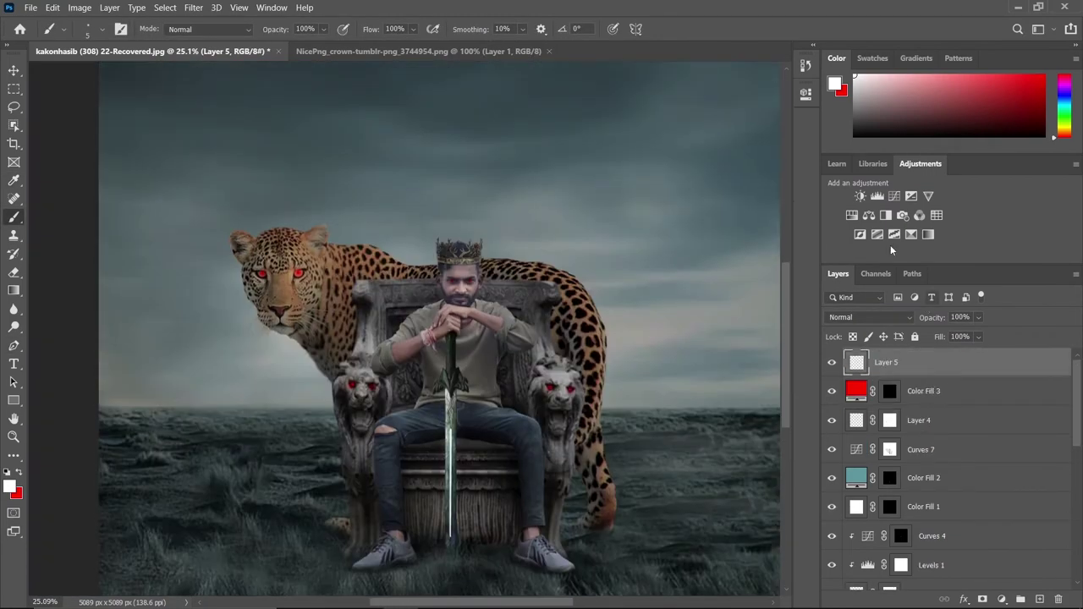
left_click(878, 195)
left_click_drag(887, 391, 989, 353)
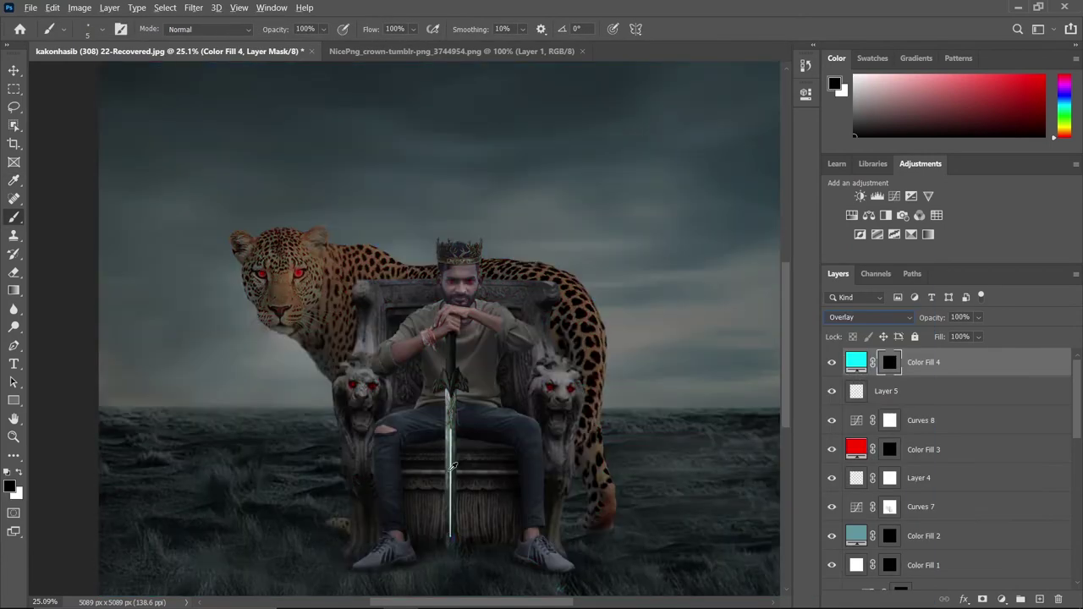
Paint the cyan glow down the whole sword blade at 57% brush strength
scroll(435, 441, "up", 8)
key("x")
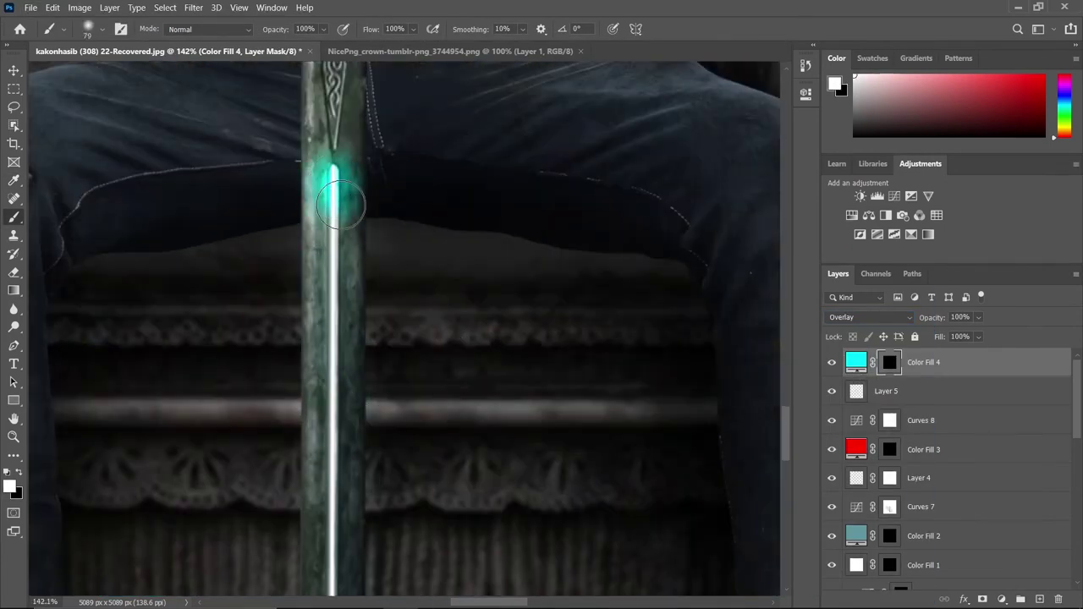
left_click_drag(341, 205, 327, 381)
scroll(339, 254, "down", 8)
scroll(283, 377, "up", 5)
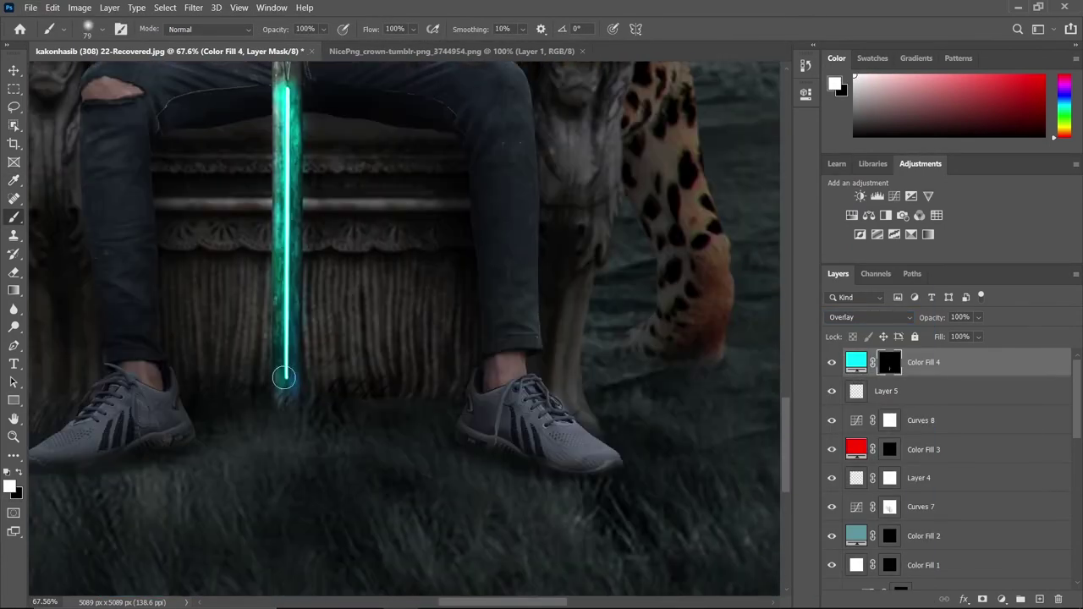
scroll(284, 377, "down", 5)
scroll(362, 181, "up", 3)
key("5")
key("7")
scroll(350, 399, "down", 2)
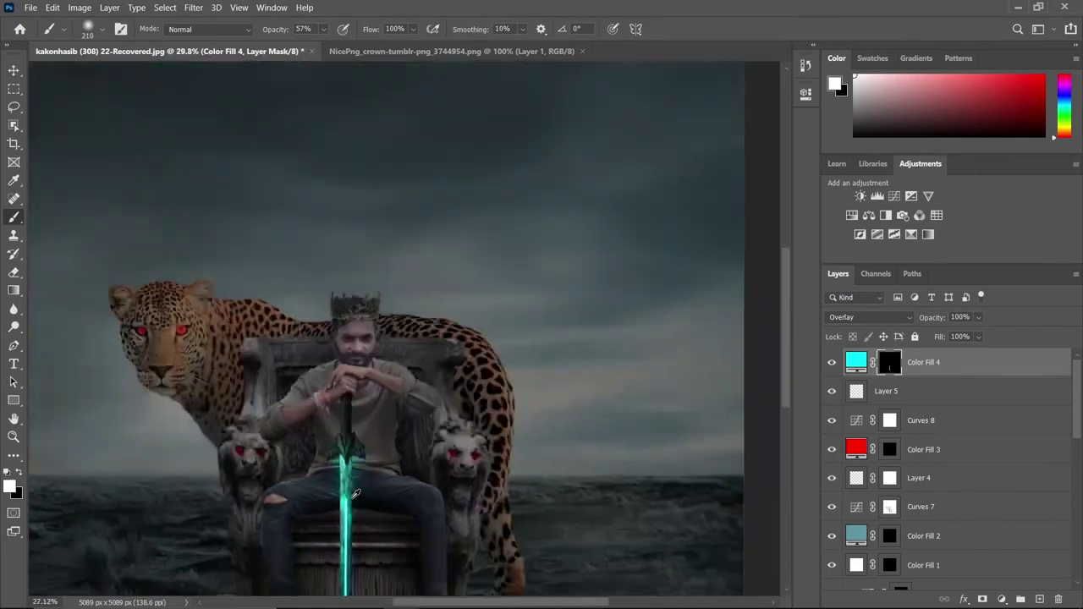
scroll(339, 406, "up", 2)
scroll(398, 356, "up", 2)
Lower the Curves 8 opacity to 10%
key("alt+bracketleft")
key("alt+bracketleft")
scroll(442, 335, "down", 3)
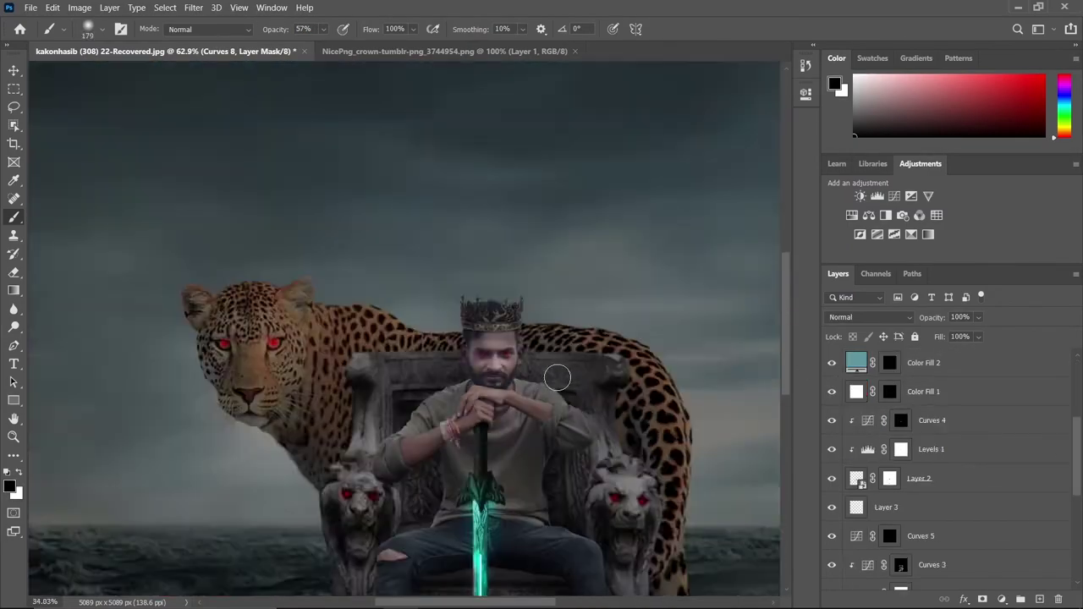
scroll(556, 374, "down", 2)
left_click_drag(930, 318, 900, 318)
scroll(649, 445, "down", 2)
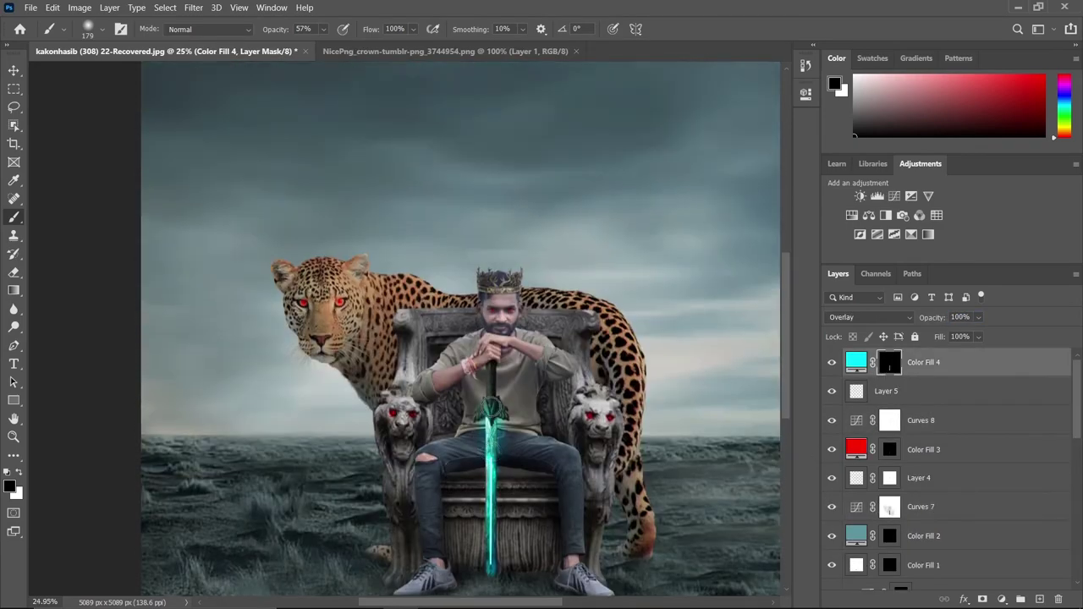
scroll(495, 440, "up", 3)
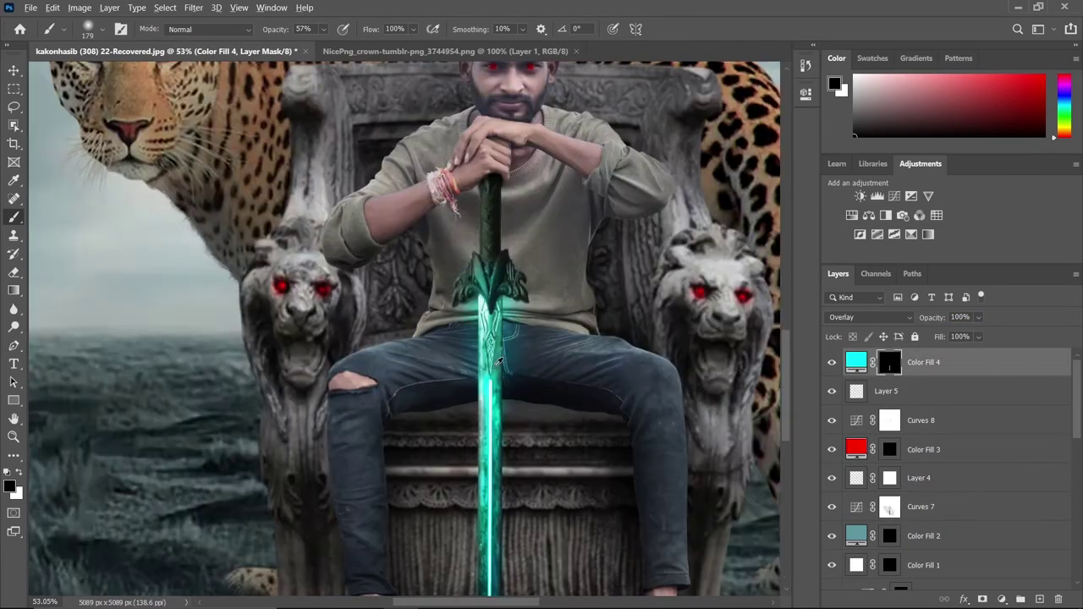
scroll(433, 273, "down", 3)
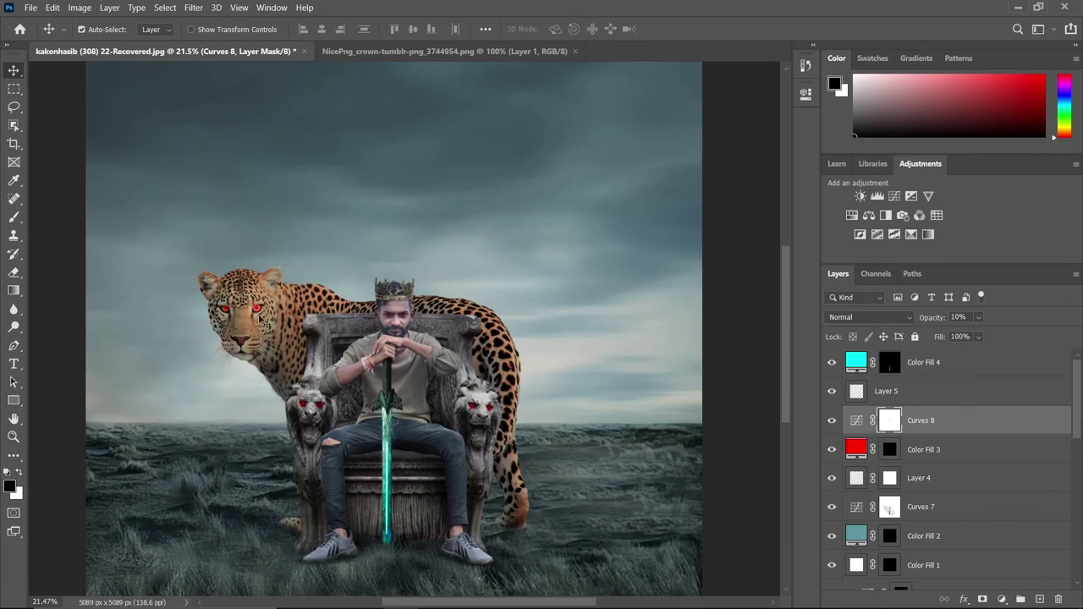
Add a Color Balance to the man's photo with Cyan–Red at -43
left_click(259, 319)
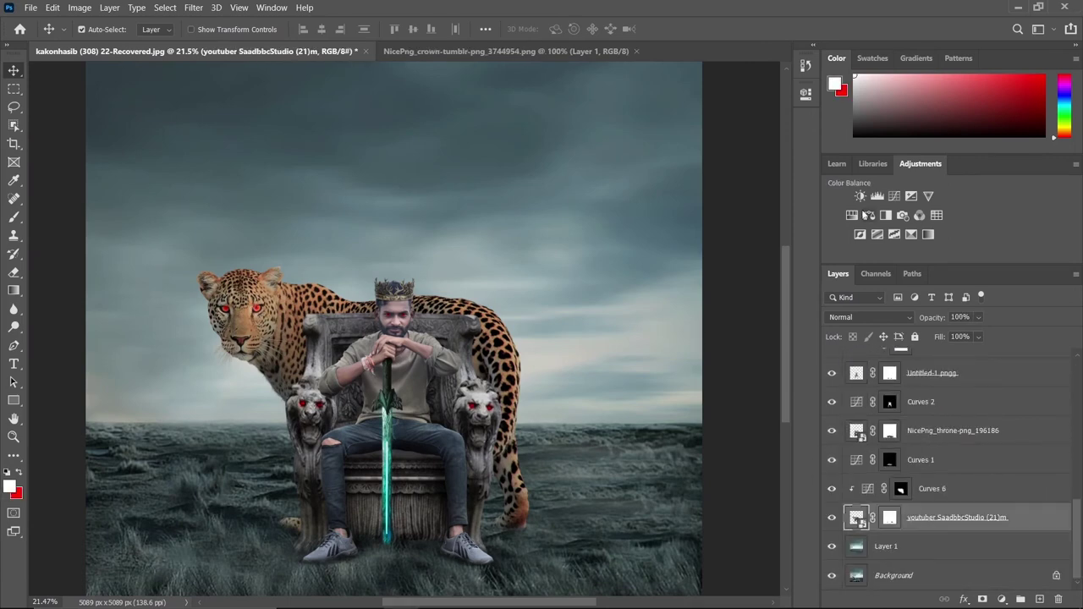
left_click(868, 215)
left_click_drag(666, 166, 643, 166)
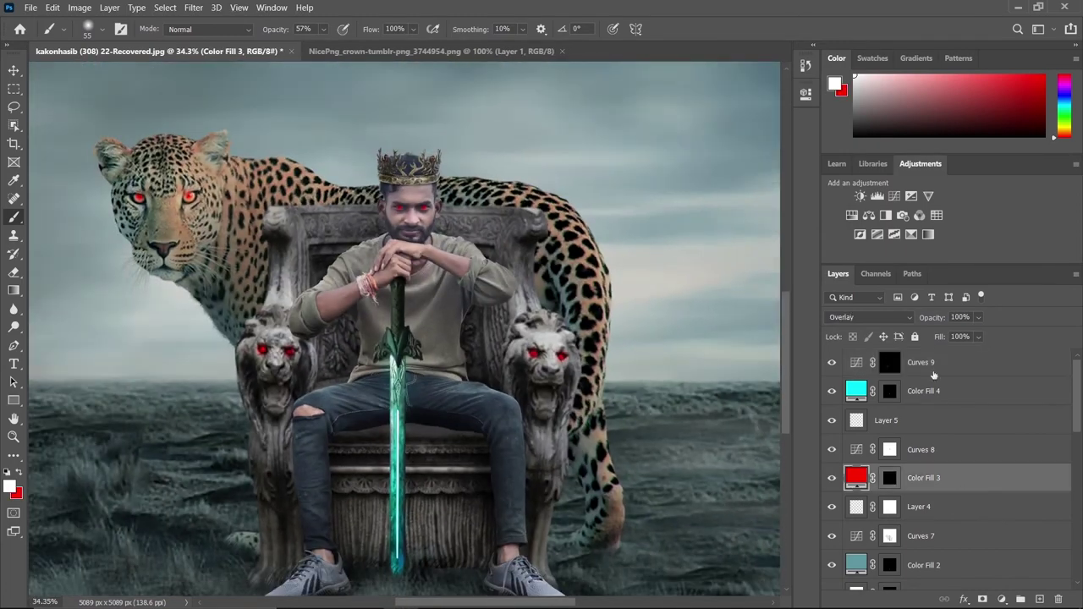
Hide Layer 5 and target Layer 4's mask
left_click(832, 420)
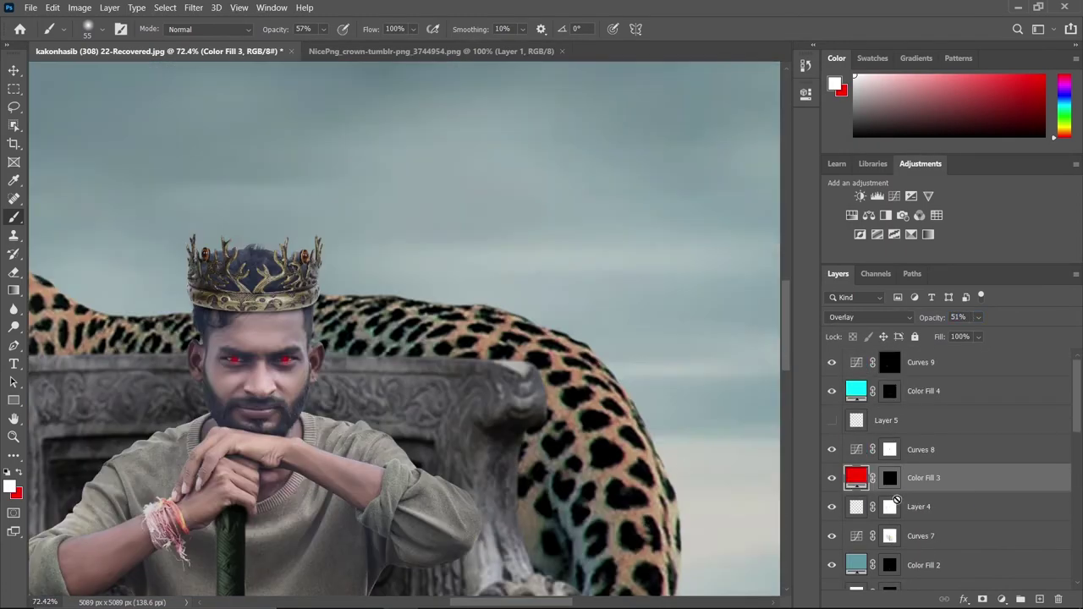
scroll(913, 494, "down", 1)
left_click(930, 421)
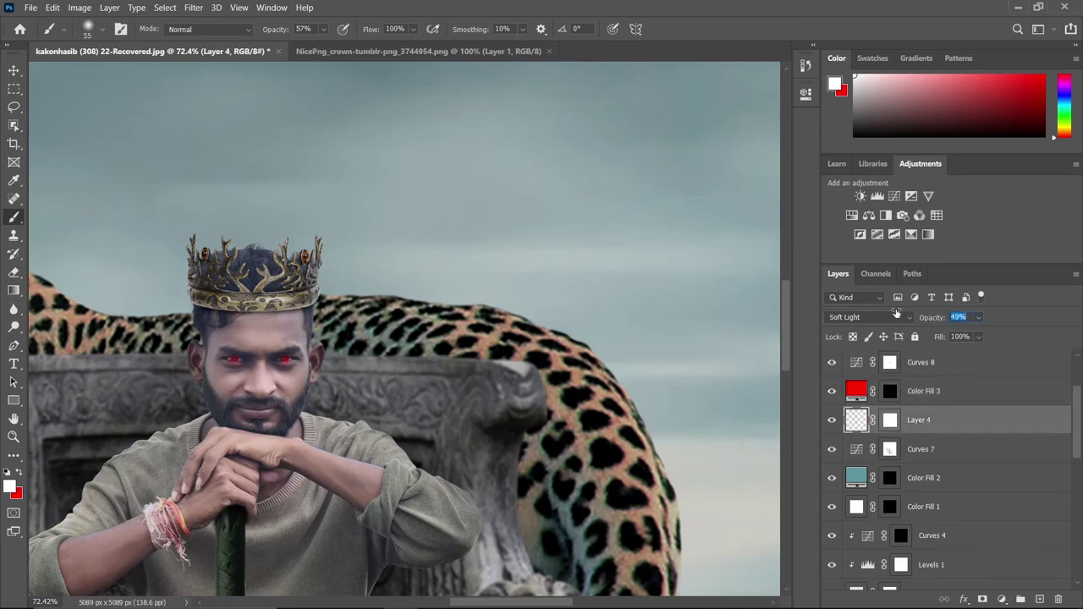
left_click(889, 420)
scroll(252, 392, "up", 4)
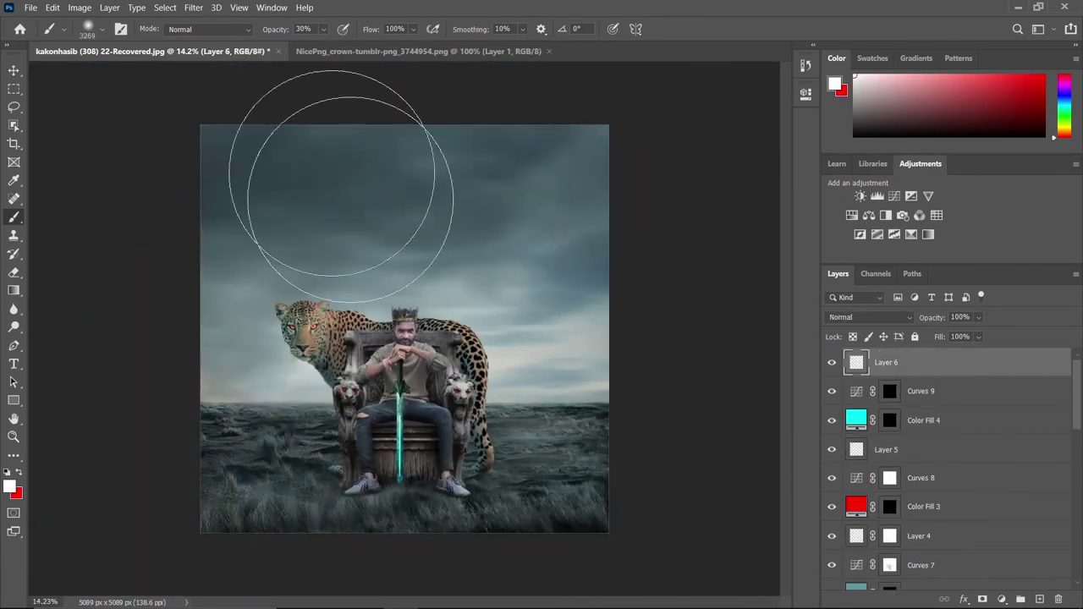
Paint soft white fog and haze over the lower grass and horizon
left_click_drag(566, 552, 174, 519)
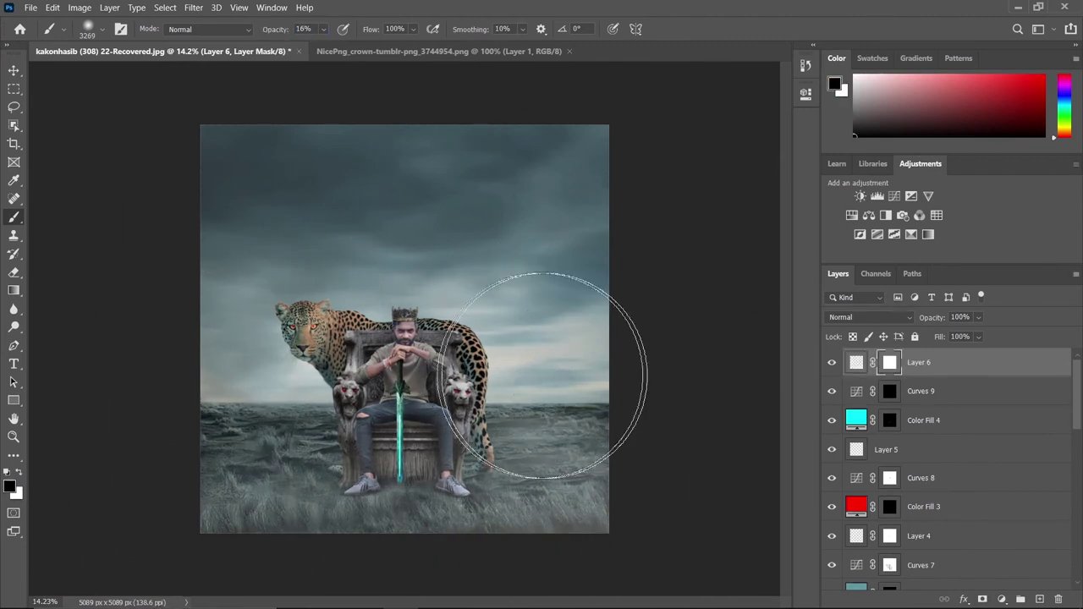
scroll(947, 465, "down", 10)
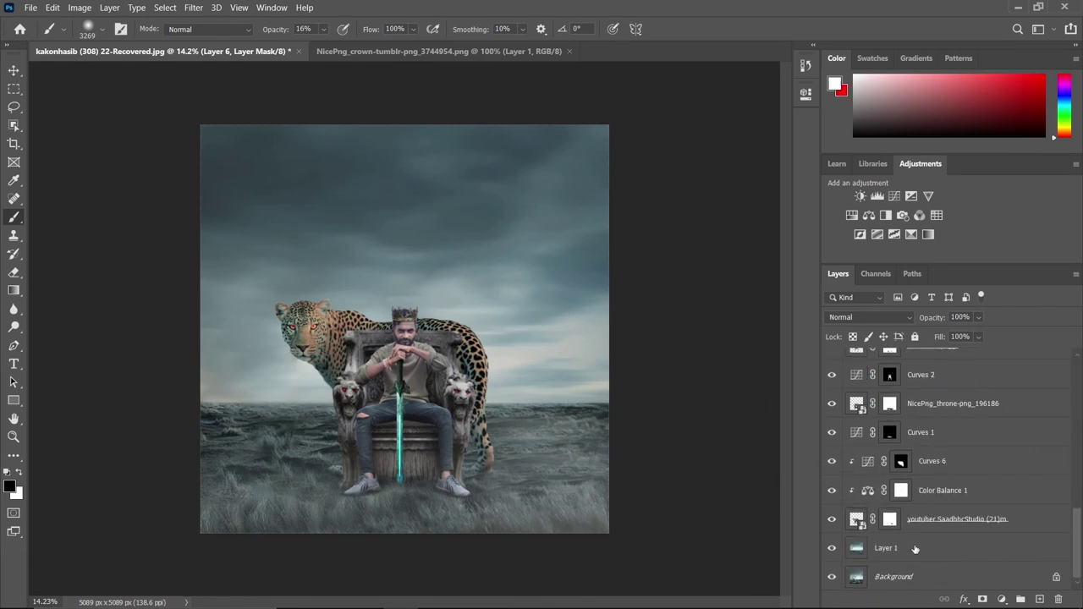
left_click(886, 547)
left_click_drag(235, 444, 696, 418)
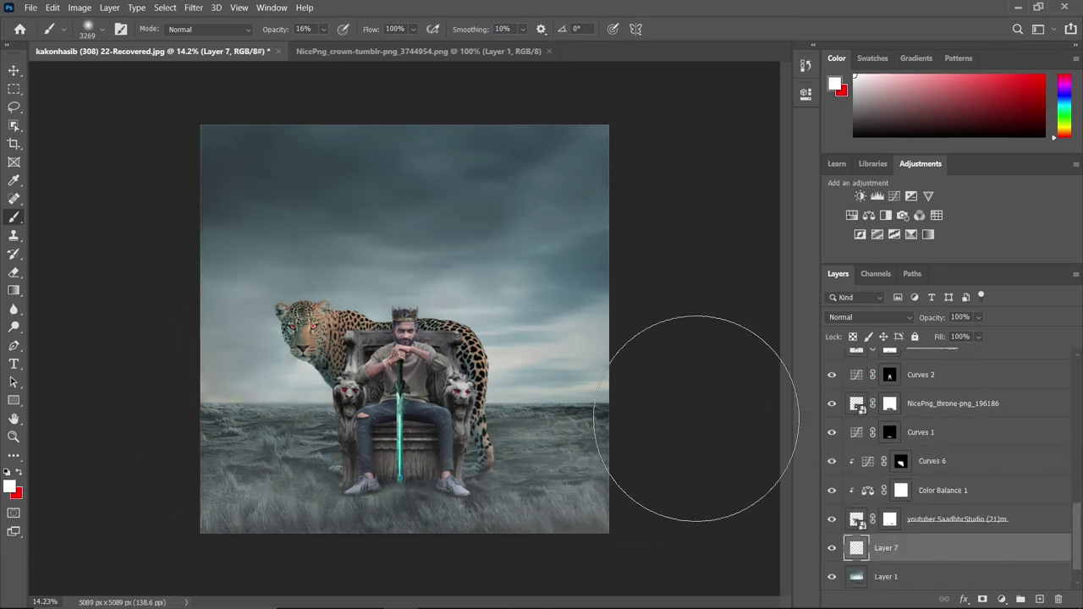
Add a brightening Curves adjustment above the man's photo layer
key("v")
scroll(439, 370, "up", 3)
left_click(913, 512)
left_click(932, 476)
left_click(877, 195)
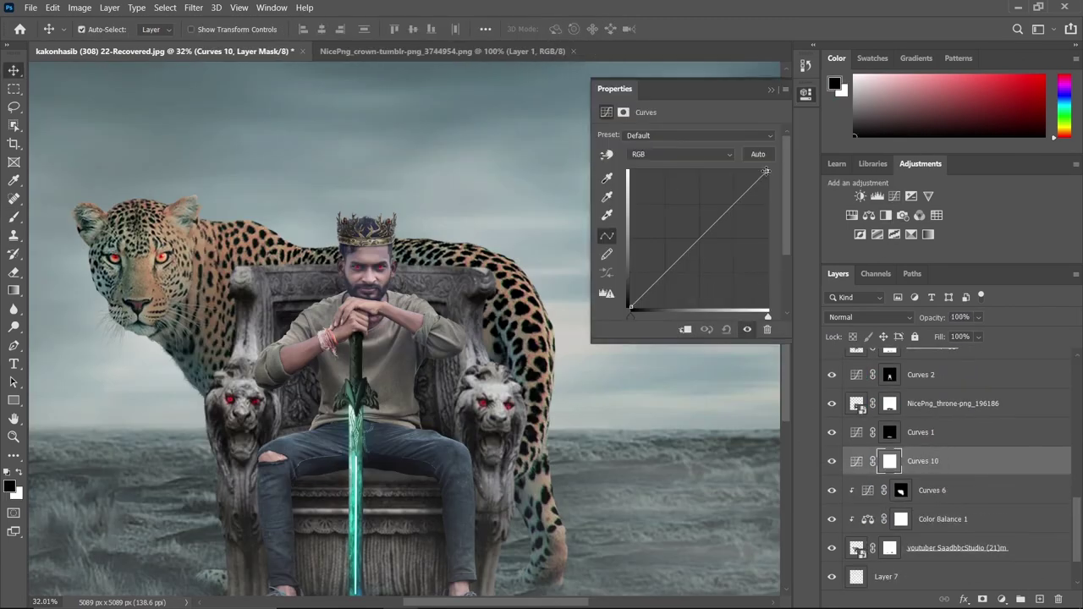
left_click_drag(694, 254, 661, 187)
key("ctrl+i")
key("1")
Invert the Curves 10 mask and paint the brightening back onto the leopard
left_click(897, 454)
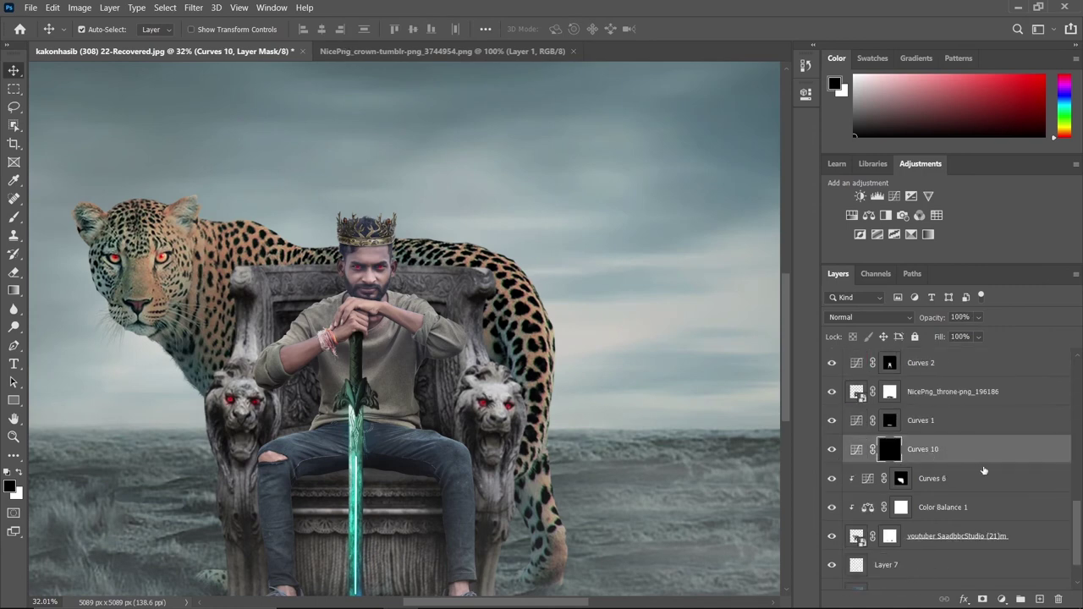
key("ctrl+i")
key("b")
key("x")
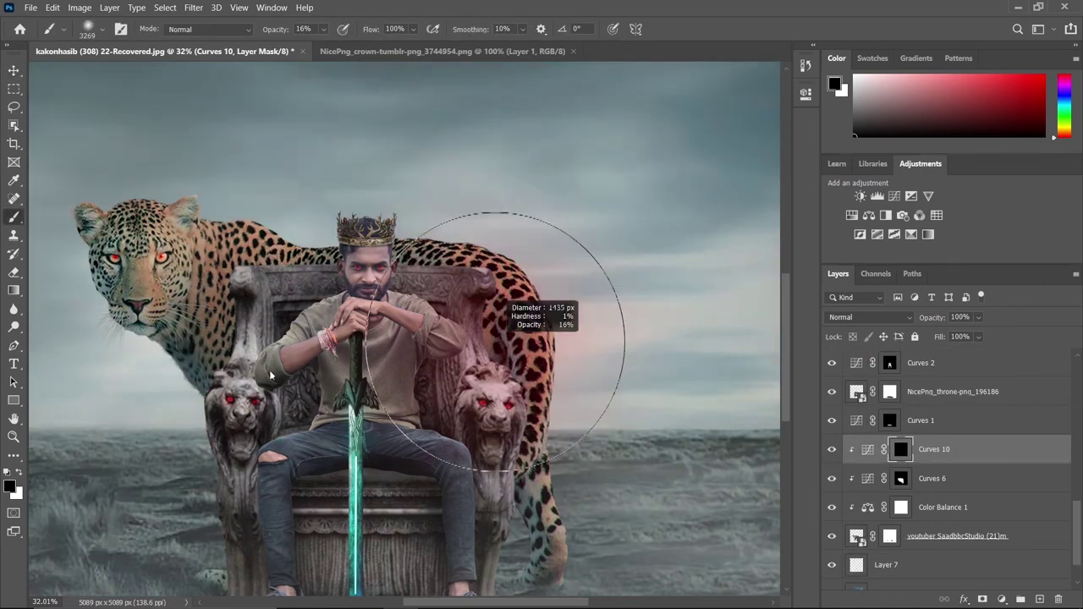
scroll(592, 242, "up", 3)
scroll(504, 153, "down", 4)
left_click_drag(136, 220, 551, 355)
scroll(611, 268, "left", 3)
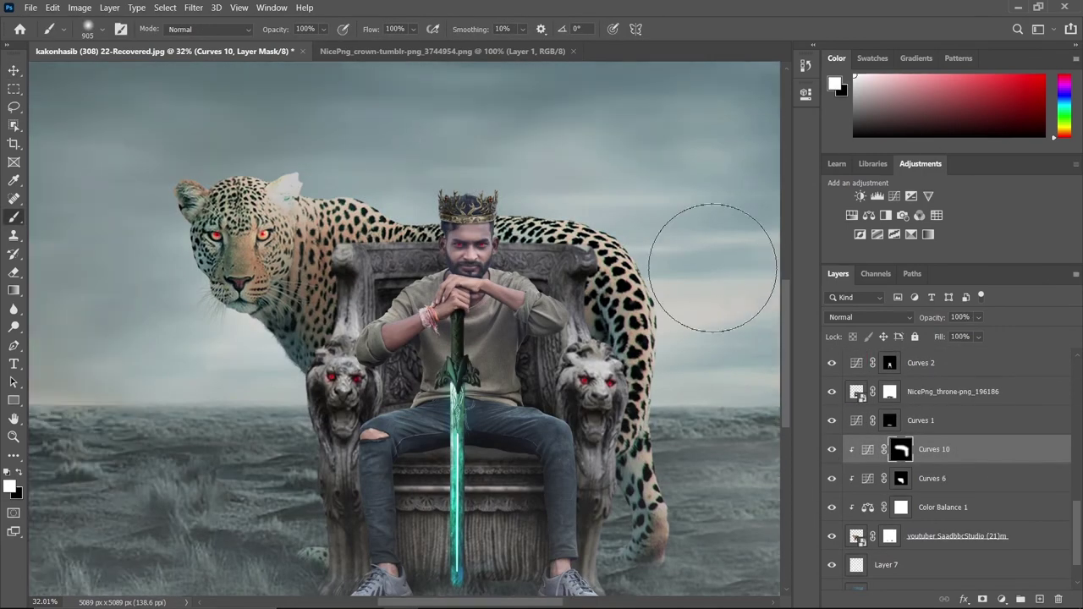
left_click_drag(254, 246, 569, 480)
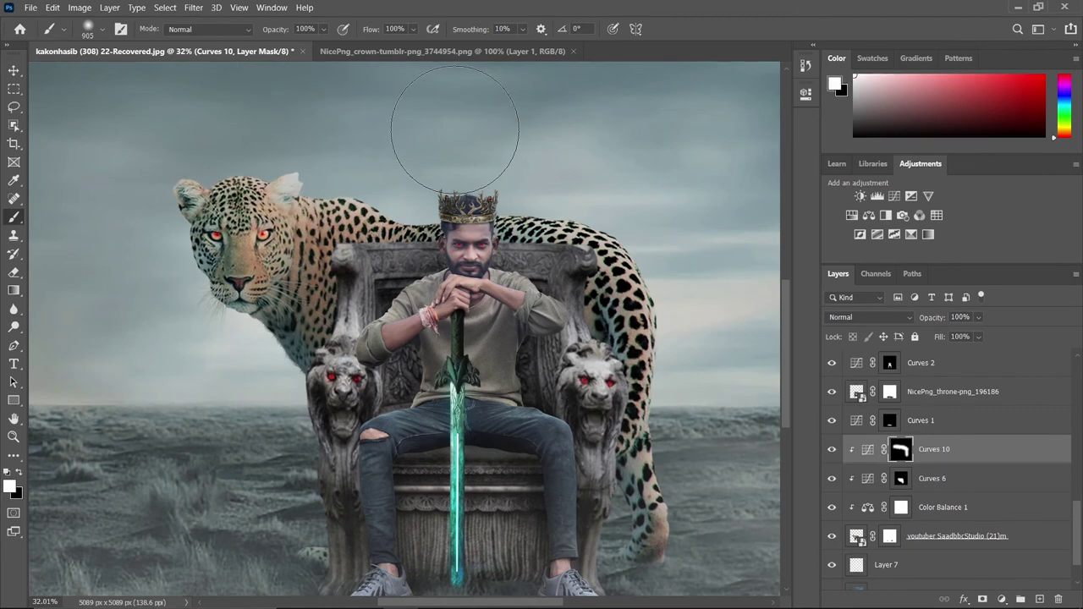
scroll(846, 508, "up", 3)
Show Layer 2 again and zoom out to the whole image
key("v")
scroll(847, 508, "up", 3)
scroll(847, 508, "up", 3)
scroll(834, 541, "up", 3)
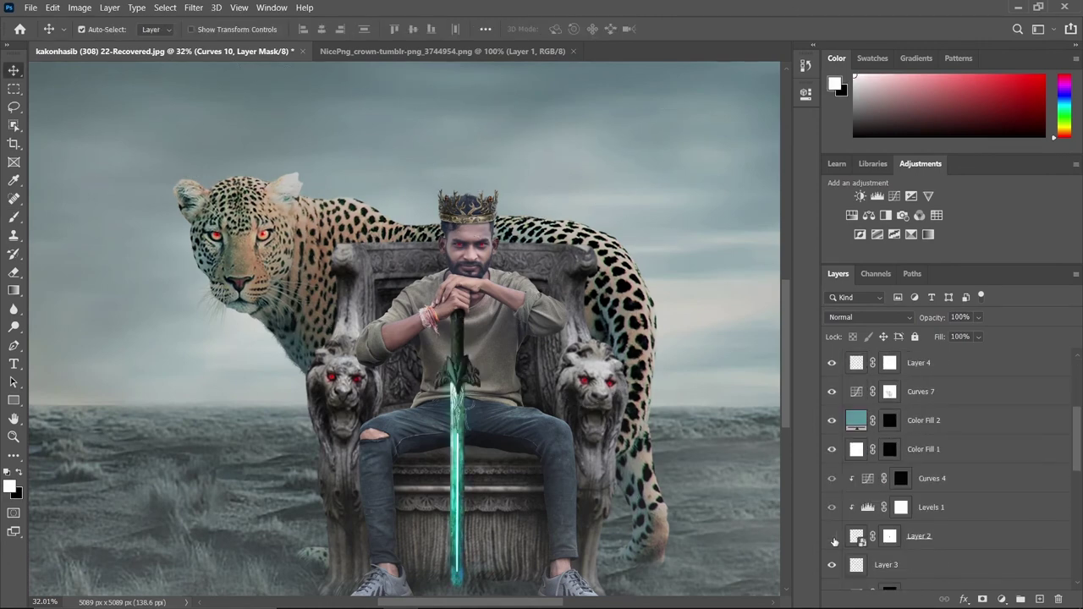
left_click(834, 540)
scroll(834, 540, "down", 3)
scroll(834, 540, "down", 2)
scroll(835, 540, "up", 5)
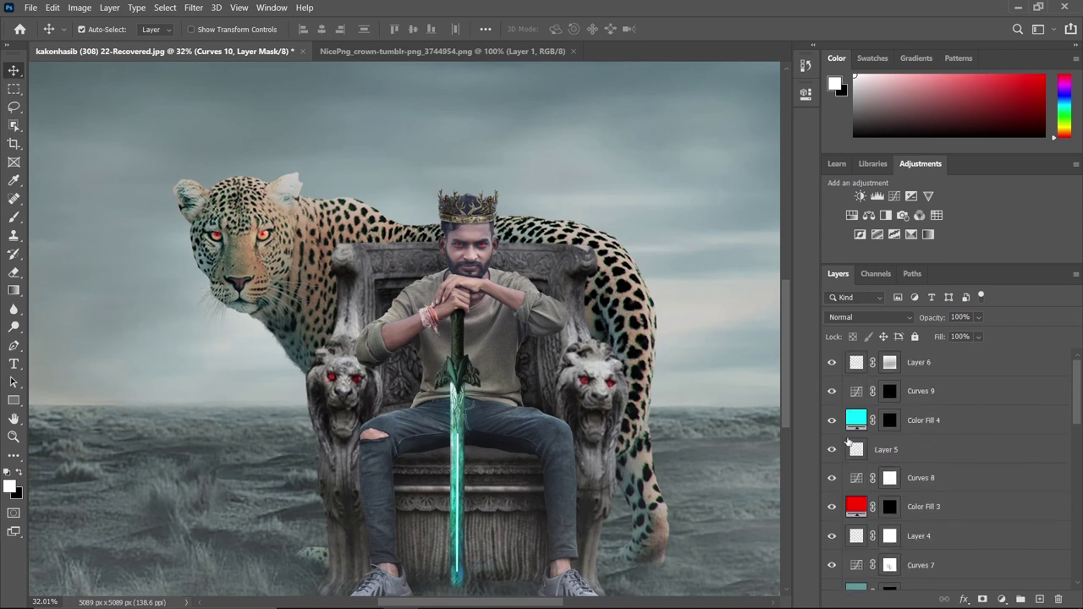
key("ctrl+0")
Crop the image to 3580 × 3848 px
key("c")
left_click_drag(163, 328, 225, 328)
left_click_drag(405, 90, 405, 145)
left_click_drag(225, 327, 237, 327)
left_click_drag(404, 573, 404, 514)
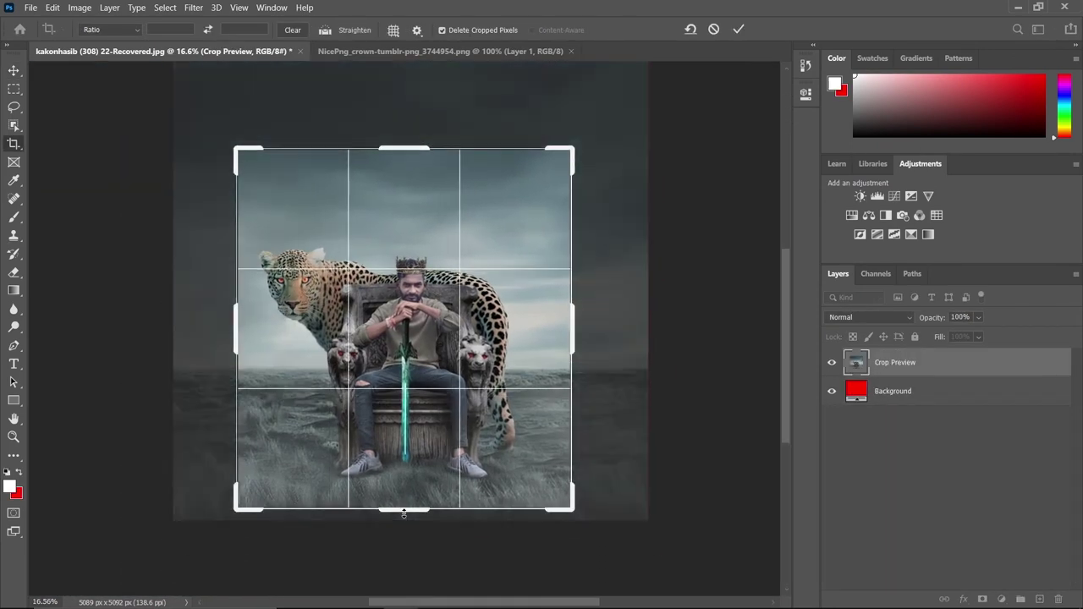
key("Return")
Stamp all visible layers into a merged layer and duplicate it as Layer 8 copy
key("ctrl+alt+shift+e")
key("ctrl+j")
key("v")
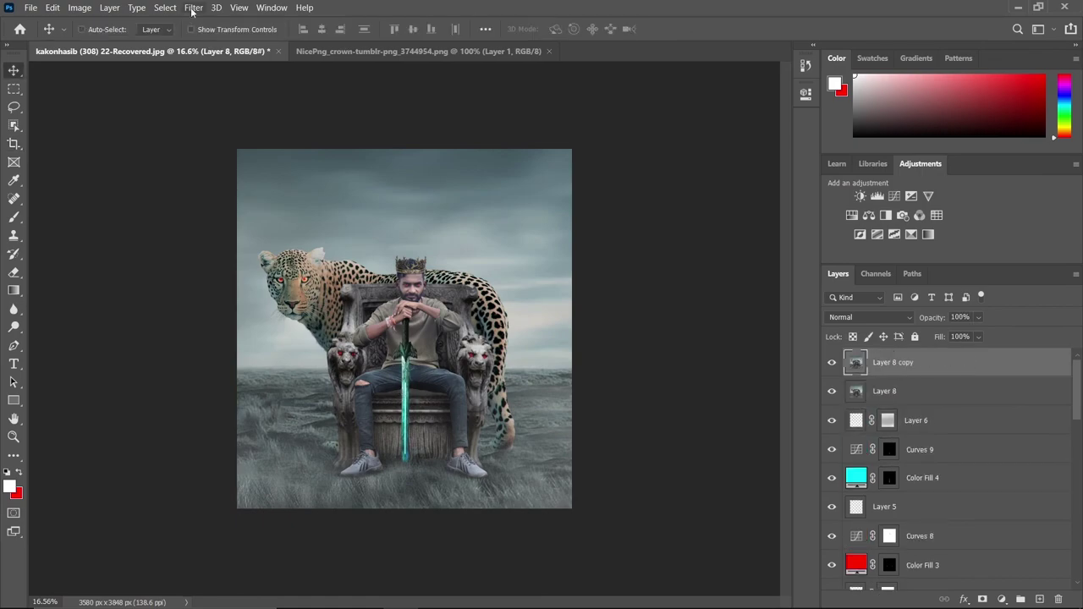
left_click(193, 11)
left_click(228, 85)
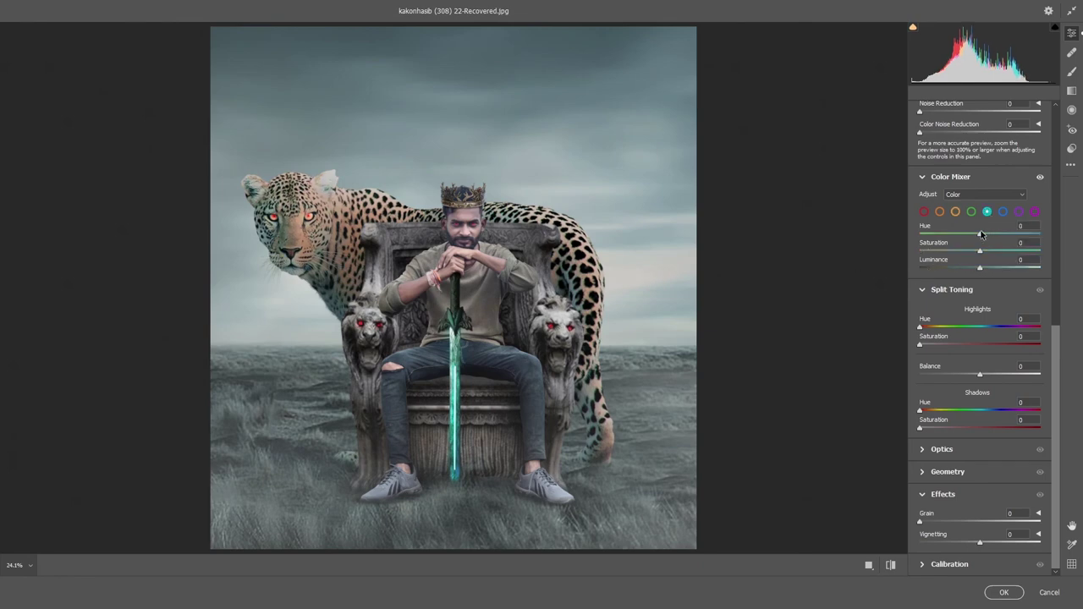
In Camera Raw, desaturate and darken greens, then set Contrast +14 and Shadows -20
left_click_drag(959, 247, 973, 249)
left_click_drag(979, 267, 959, 266)
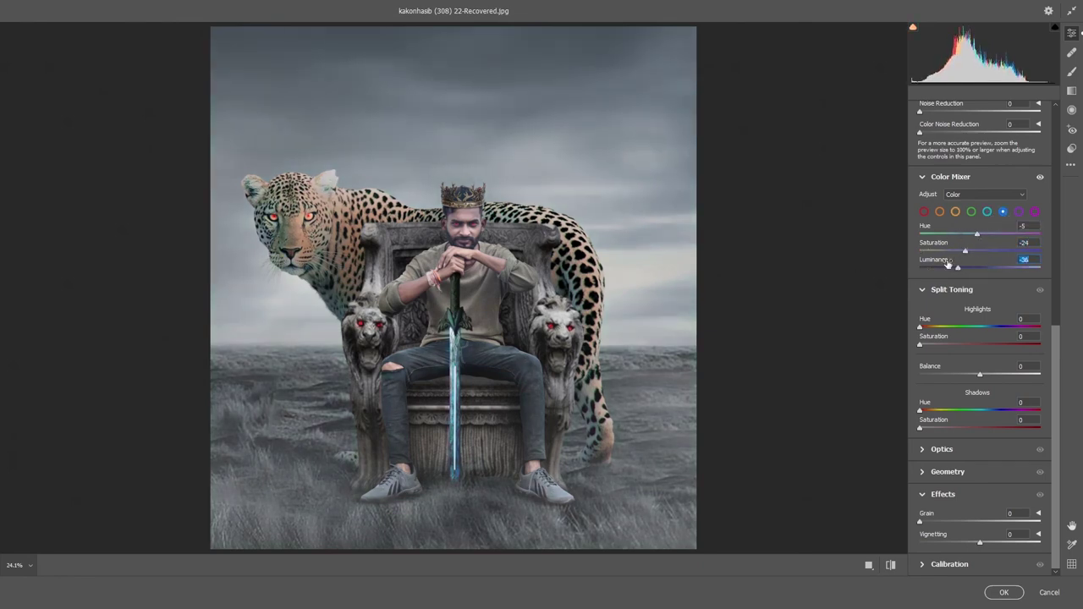
scroll(960, 369, "up", 10)
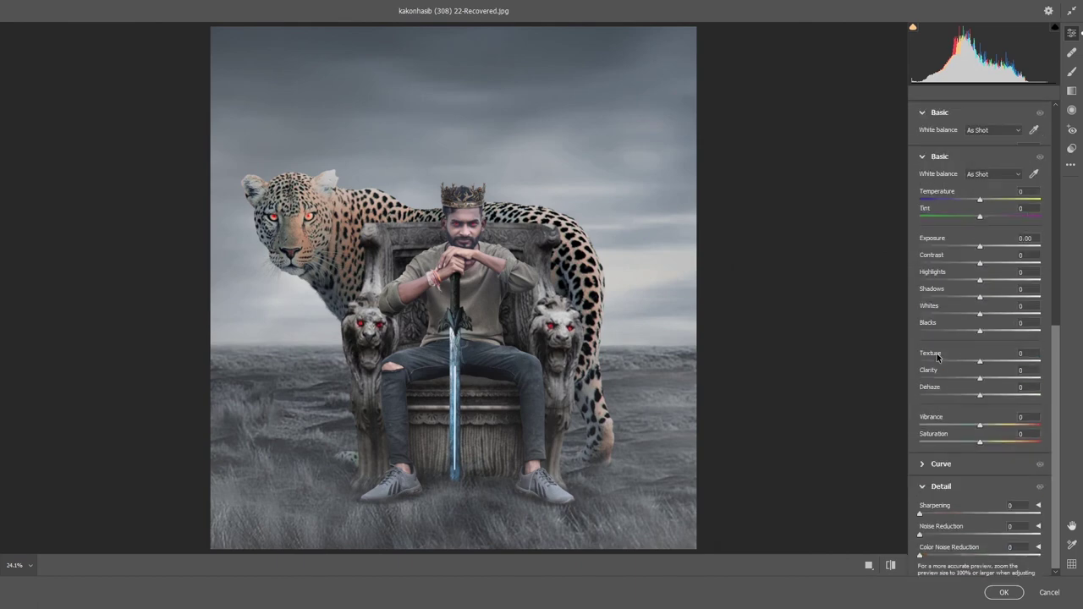
left_click_drag(980, 264, 968, 296)
left_click_drag(980, 313, 959, 328)
Add Texture and Clarity +21, Noise Reduction 16 and a -25 vignette
left_click_drag(980, 378, 990, 376)
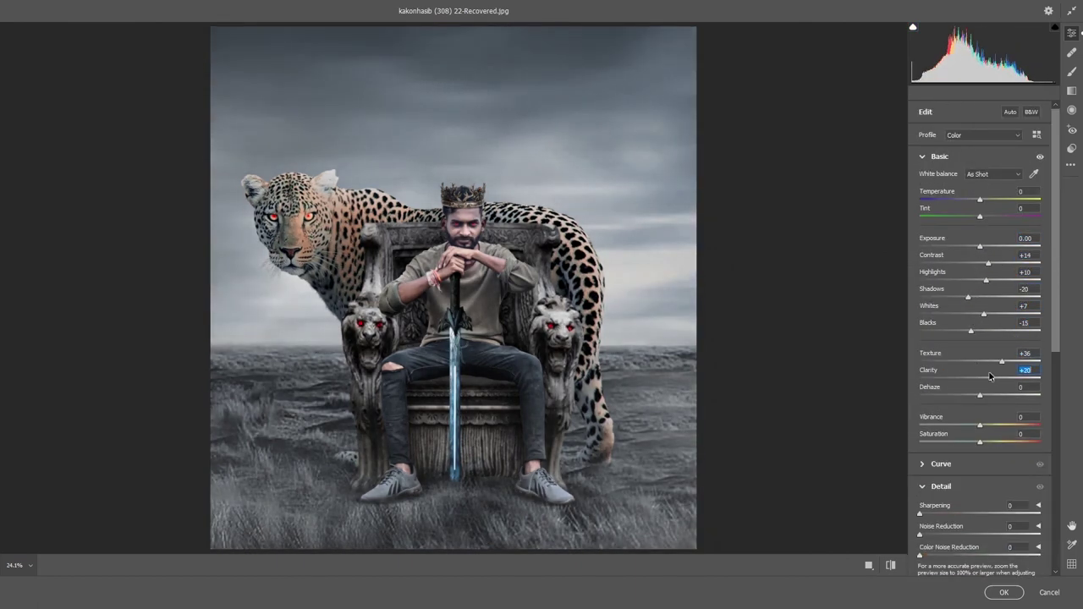
scroll(980, 427, "down", 5)
scroll(950, 424, "down", 1)
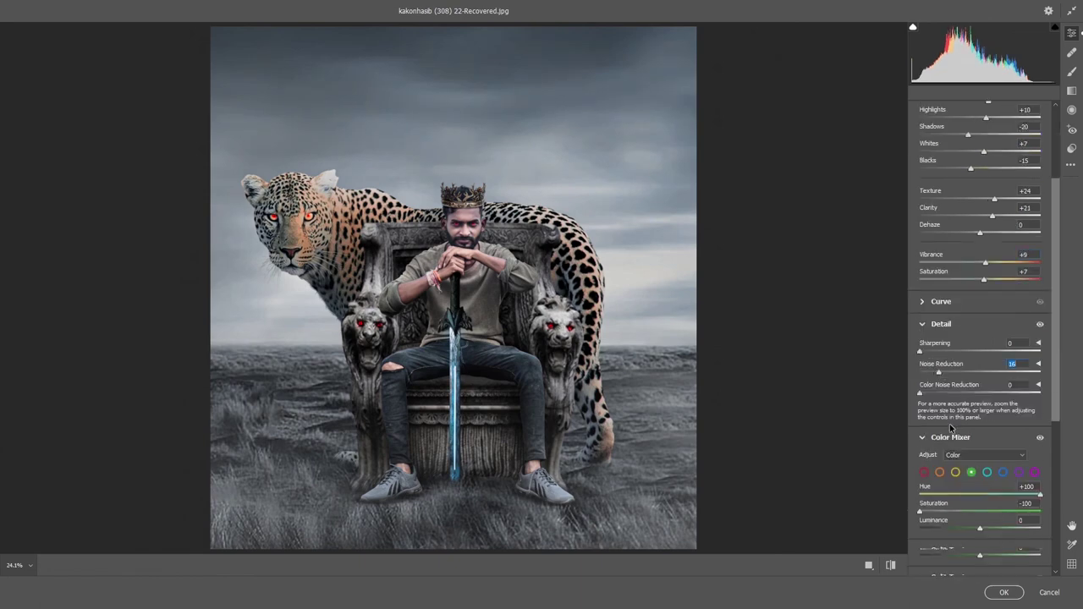
scroll(949, 424, "down", 10)
left_click_drag(980, 542, 965, 543)
left_click_drag(920, 344, 927, 345)
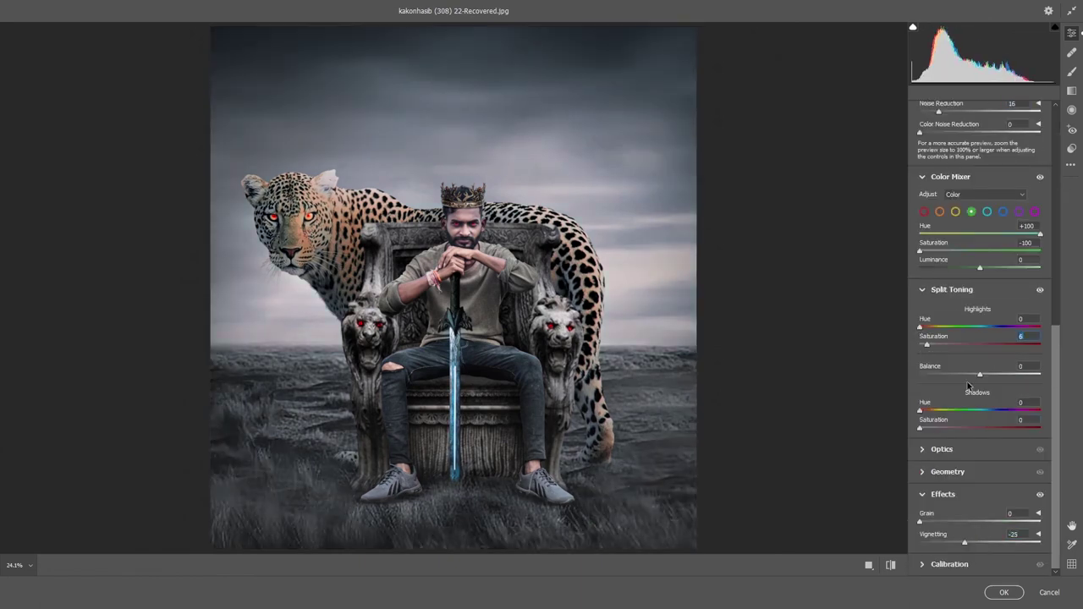